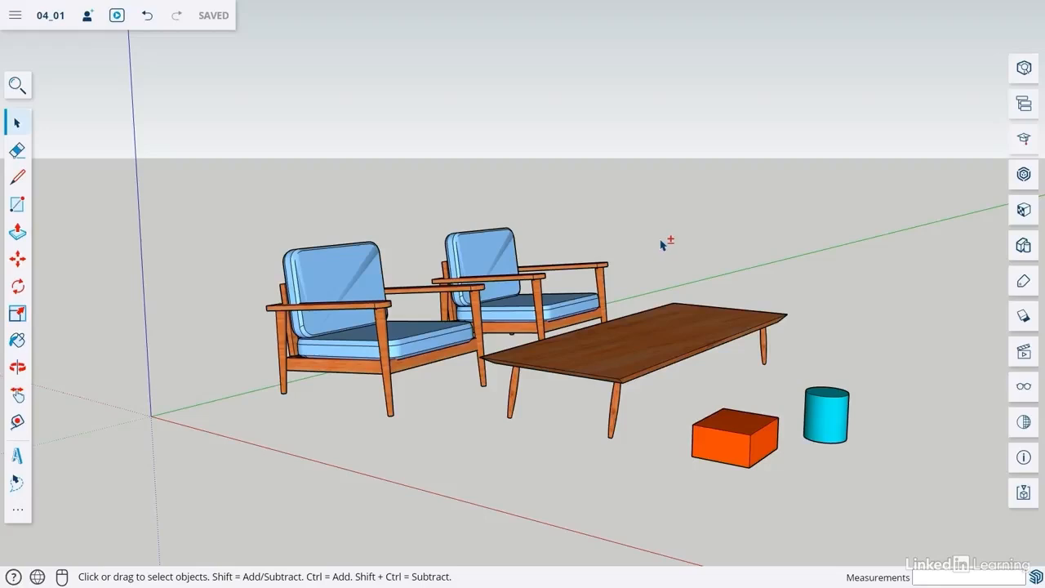
Select both armchairs and the coffee table together, adding them to the selection one by one
left_click(491, 247)
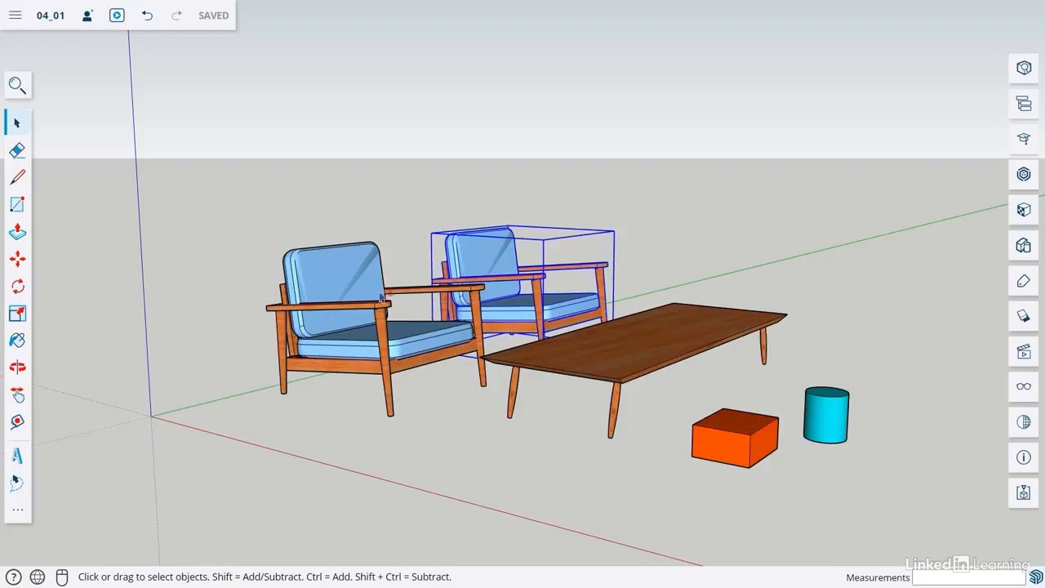
left_click(330, 288, "shift")
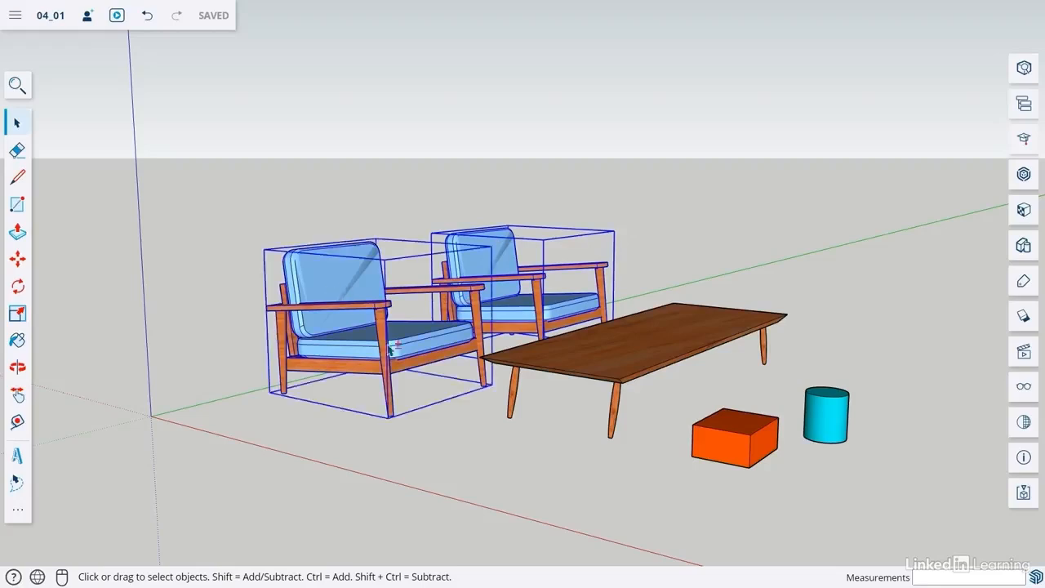
left_click(651, 342, "shift")
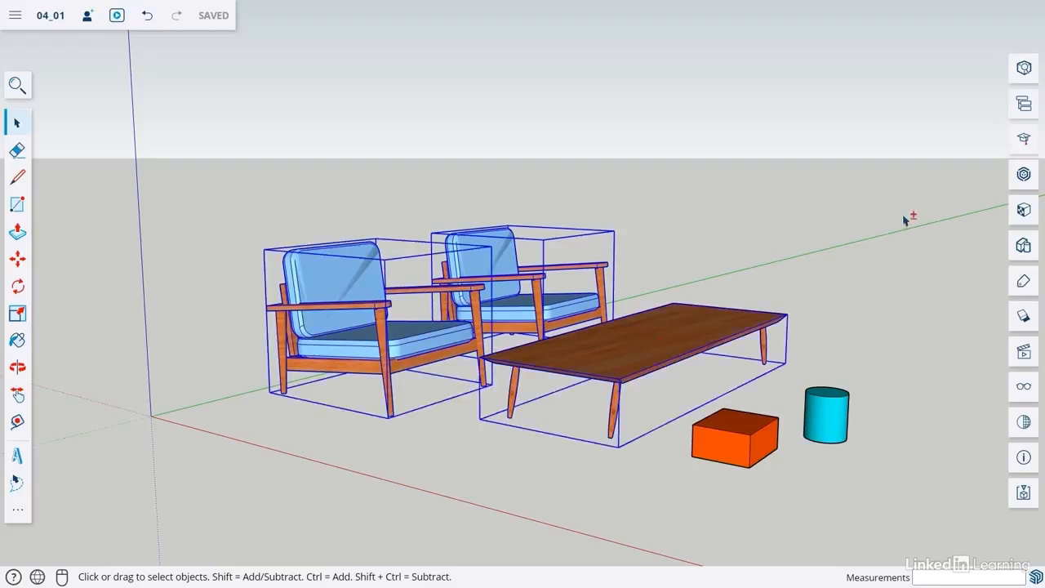
Toggle the rear armchair out of and back into the selection twice, select only the coffee table, and clear the selection
left_click(511, 237, "shift")
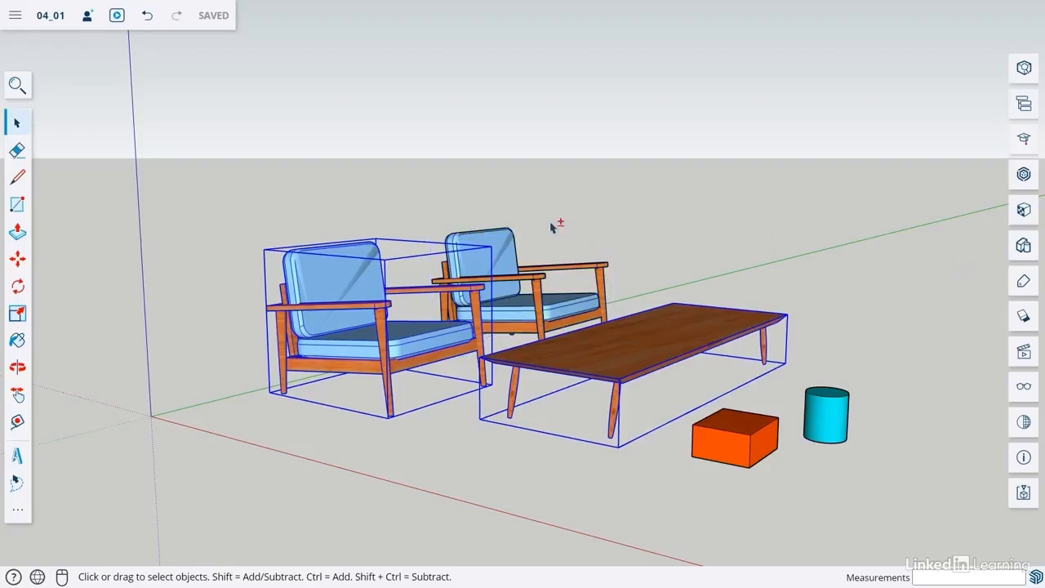
left_click(513, 244, "shift")
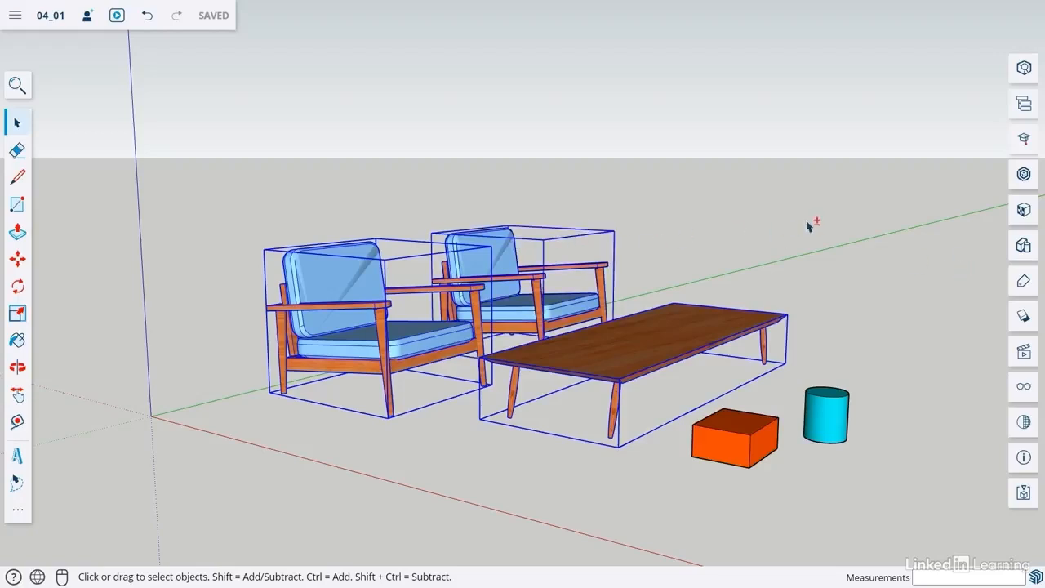
left_click(501, 248, "shift")
left_click(512, 244, "shift")
left_click(671, 337)
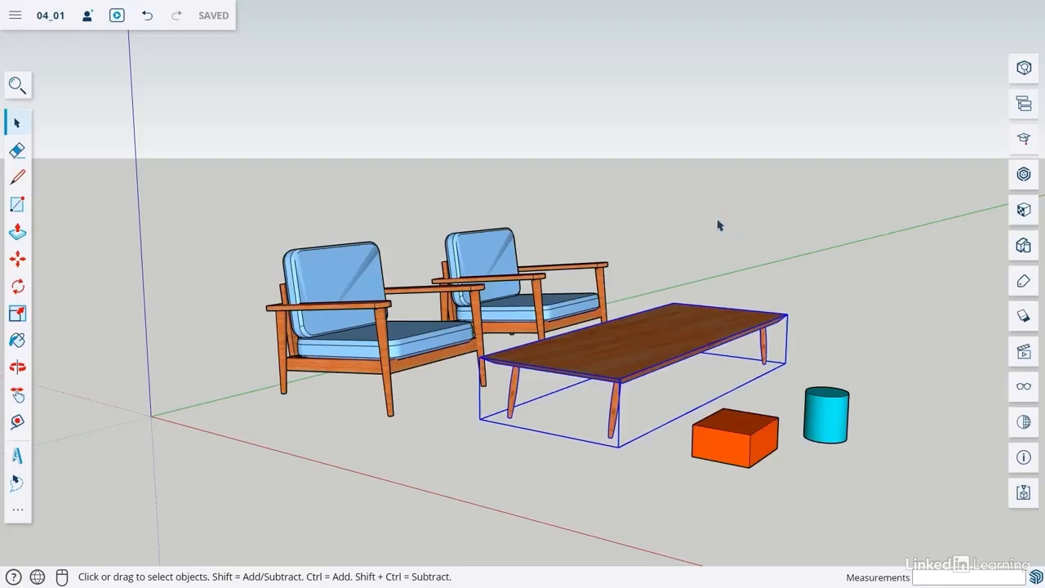
left_click(738, 133)
Build the selection up again from the rear armchair, the front armchair and the coffee table, and deselect everything
left_click(489, 232)
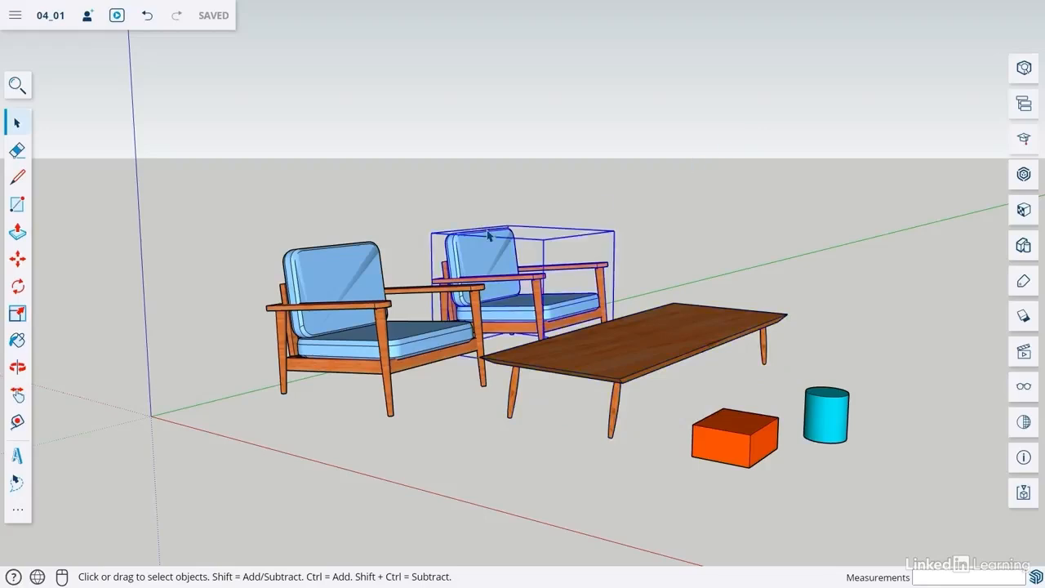
left_click(369, 268, "shift")
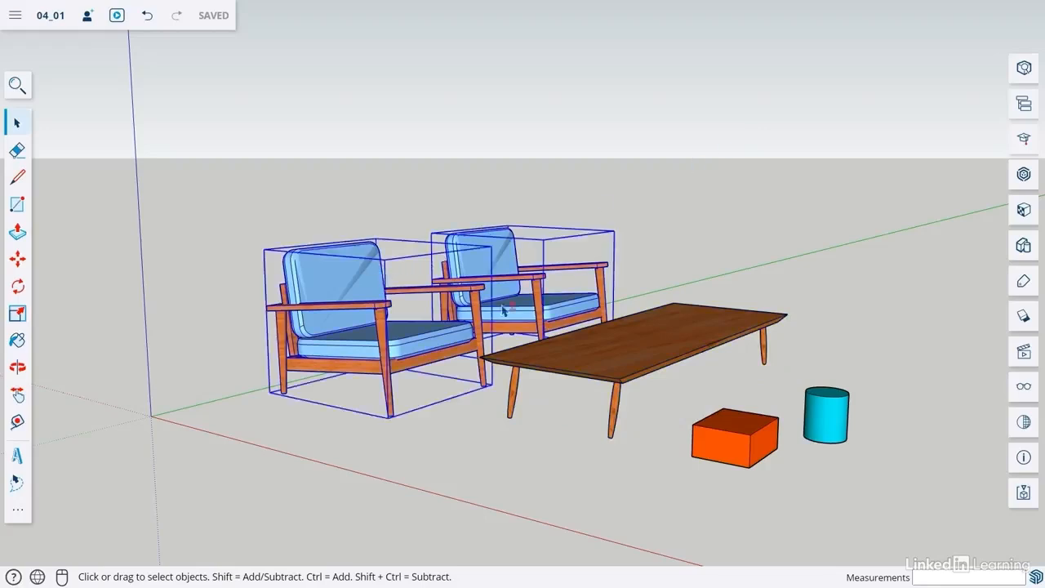
left_click(629, 343, "shift")
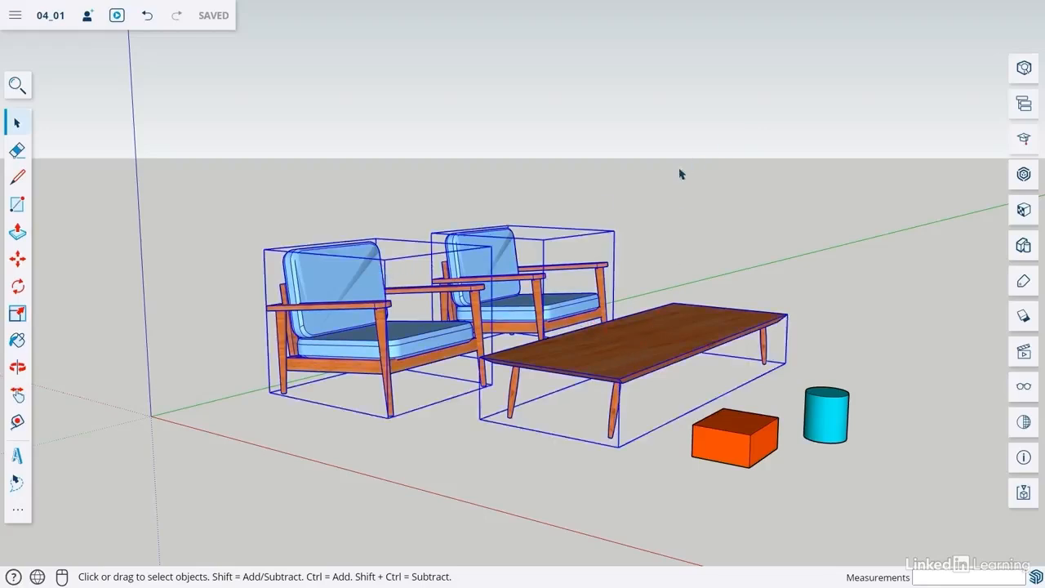
left_click(662, 119)
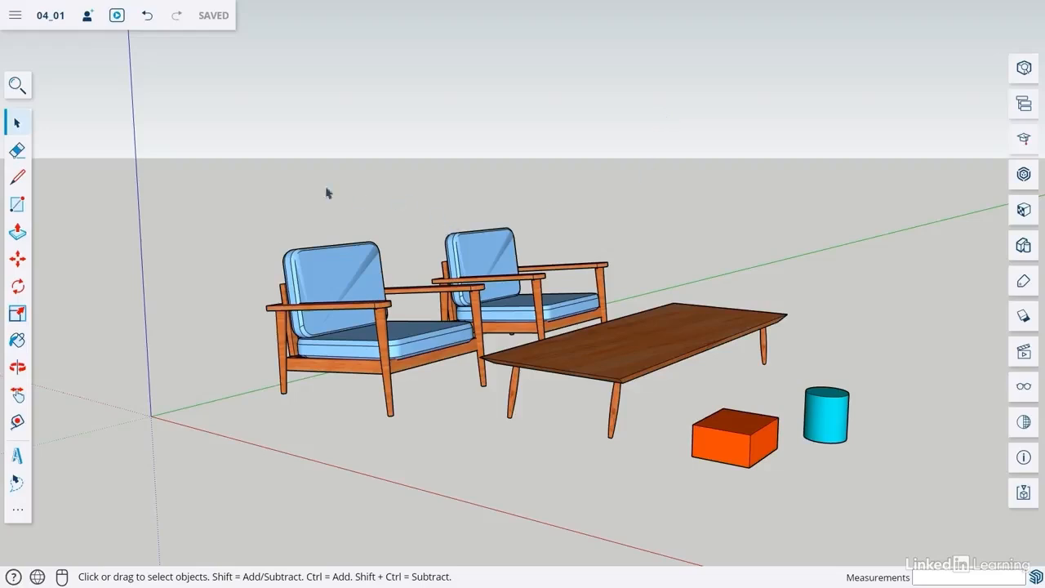
Box-select both armchairs and the coffee table, and remove each of them from the selection individually
left_click_drag(205, 131, 828, 459)
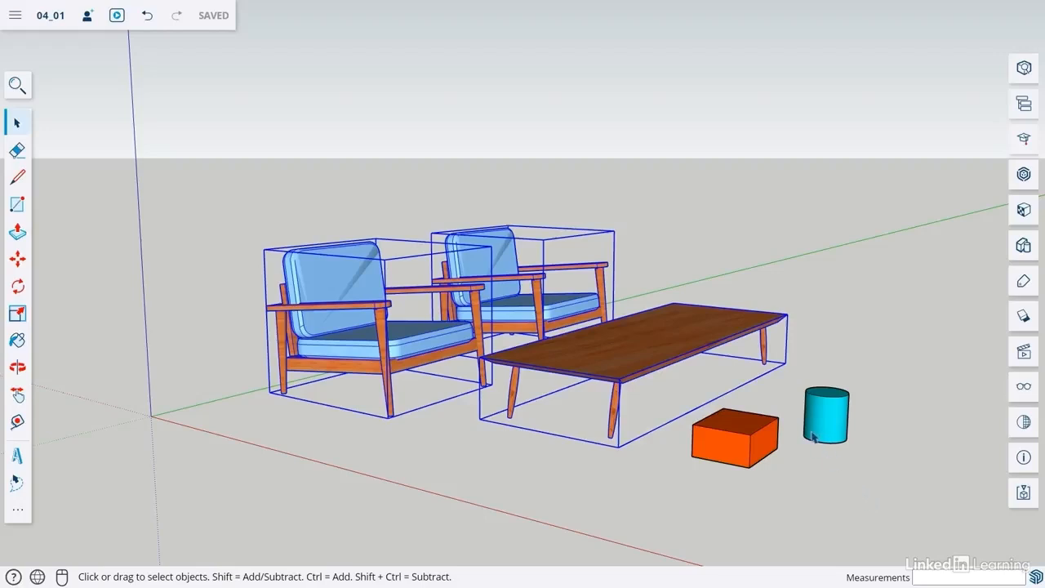
left_click(693, 342, "shift")
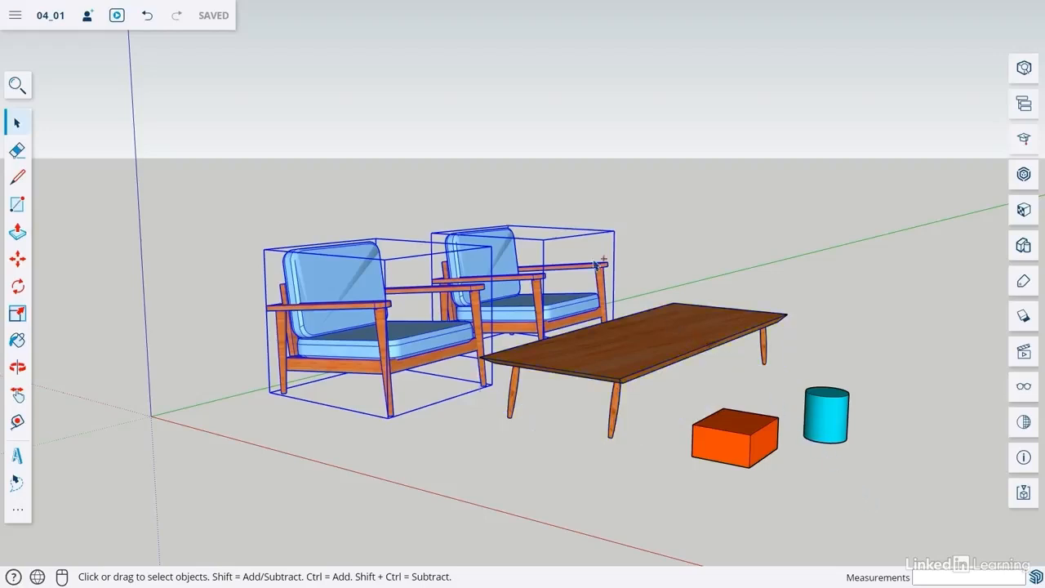
left_click(541, 278, "shift")
left_click(400, 310, "shift")
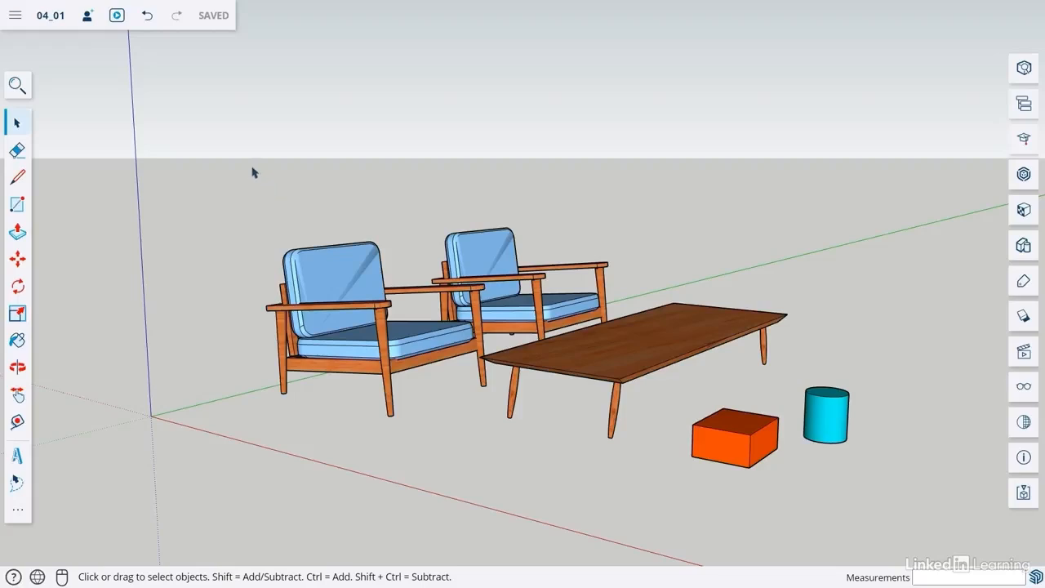
Select both armchairs with a selection window, add the blue cylinder with a crossing window, and clear the selection
left_click_drag(231, 165, 631, 425)
left_click_drag(872, 335, 793, 483)
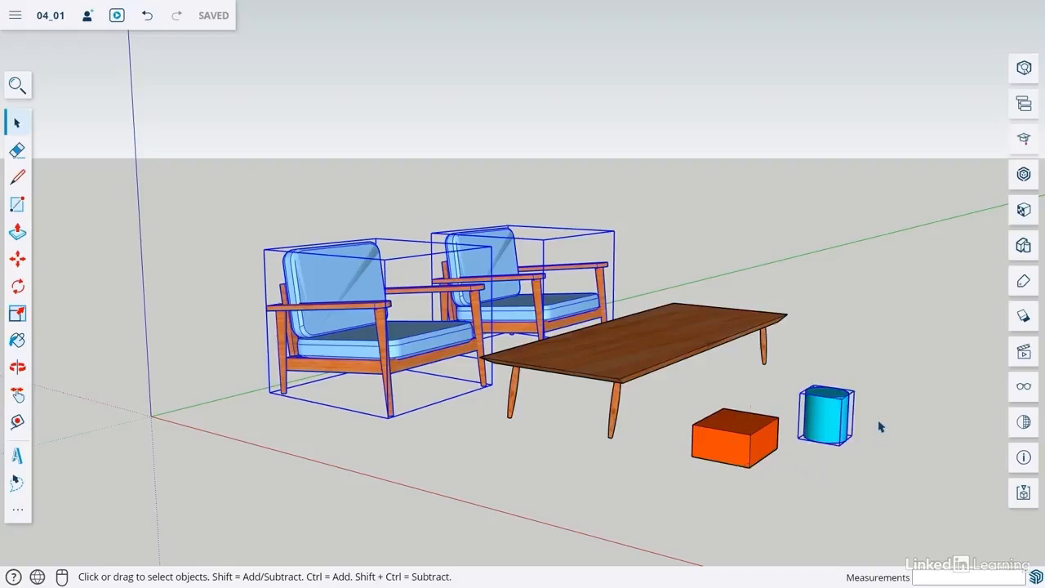
left_click(804, 289)
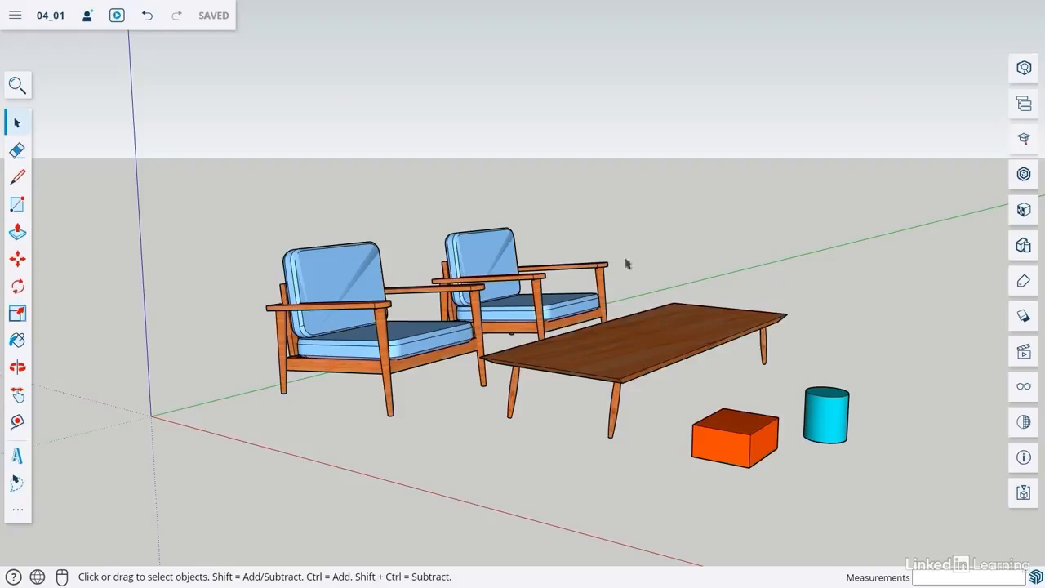
Select both armchairs and the coffee table with the Lasso tool, and deselect everything
left_click(17, 509)
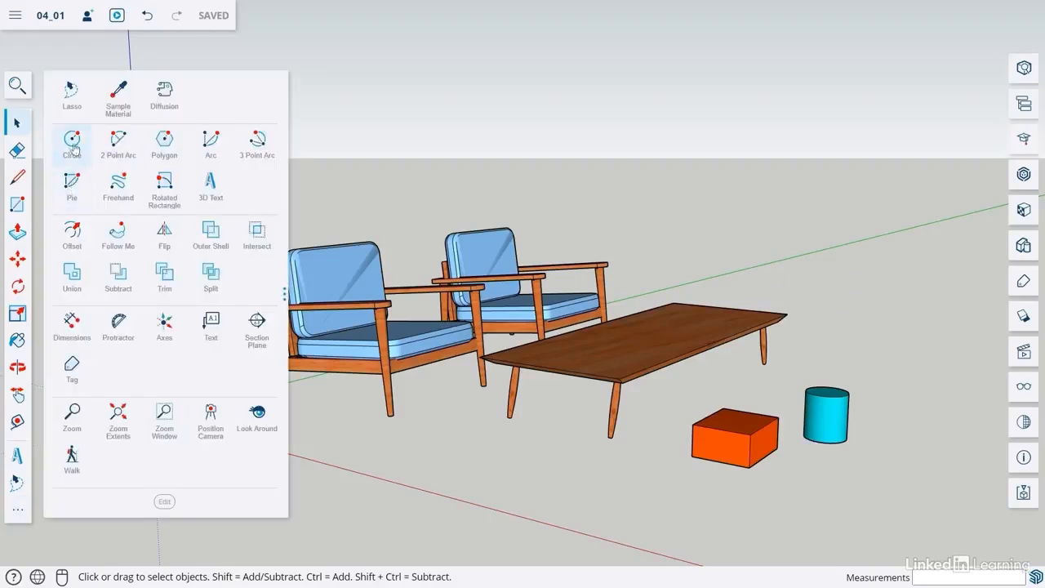
left_click(70, 95)
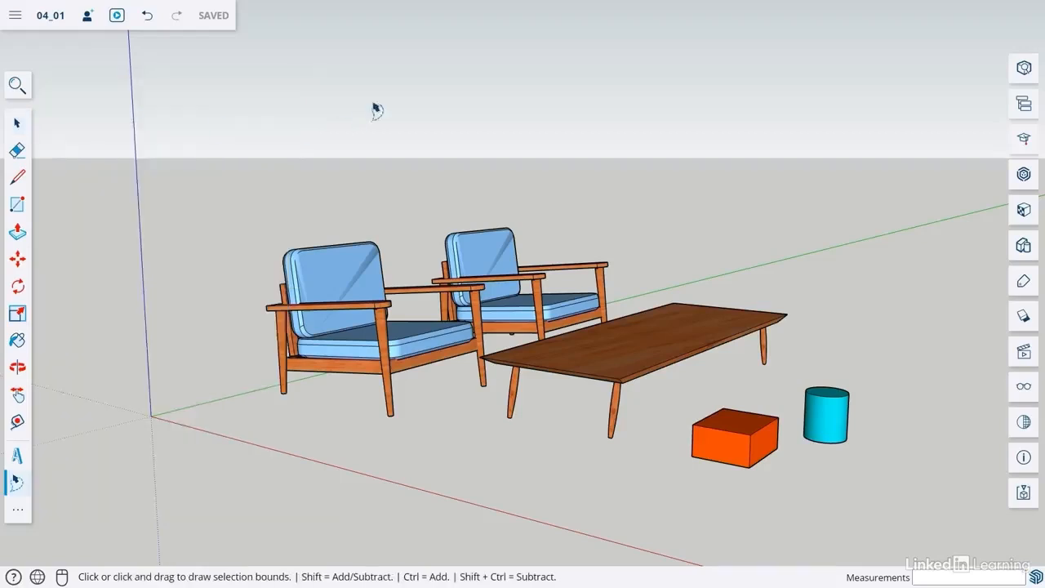
mouse_move(471, 92)
left_mouse_down()
mouse_move(593, 149)
mouse_move(502, 69)
left_mouse_up()
mouse_move(387, 163)
left_mouse_down()
mouse_move(236, 224)
mouse_move(340, 474)
mouse_move(604, 463)
mouse_move(690, 401)
mouse_move(804, 373)
mouse_move(854, 269)
mouse_move(597, 147)
mouse_move(561, 145)
left_mouse_up()
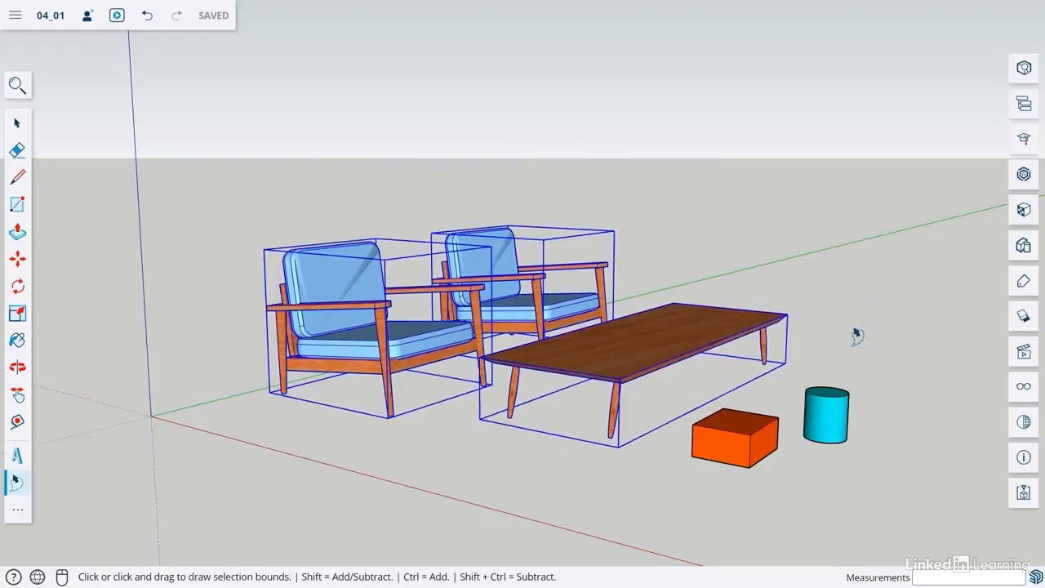
left_click(18, 124)
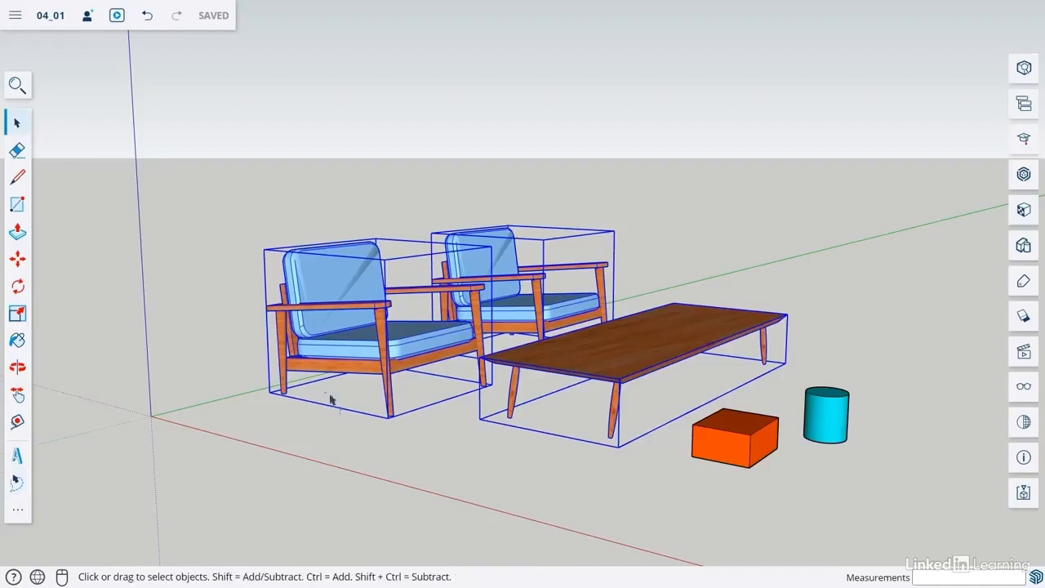
left_click(441, 496)
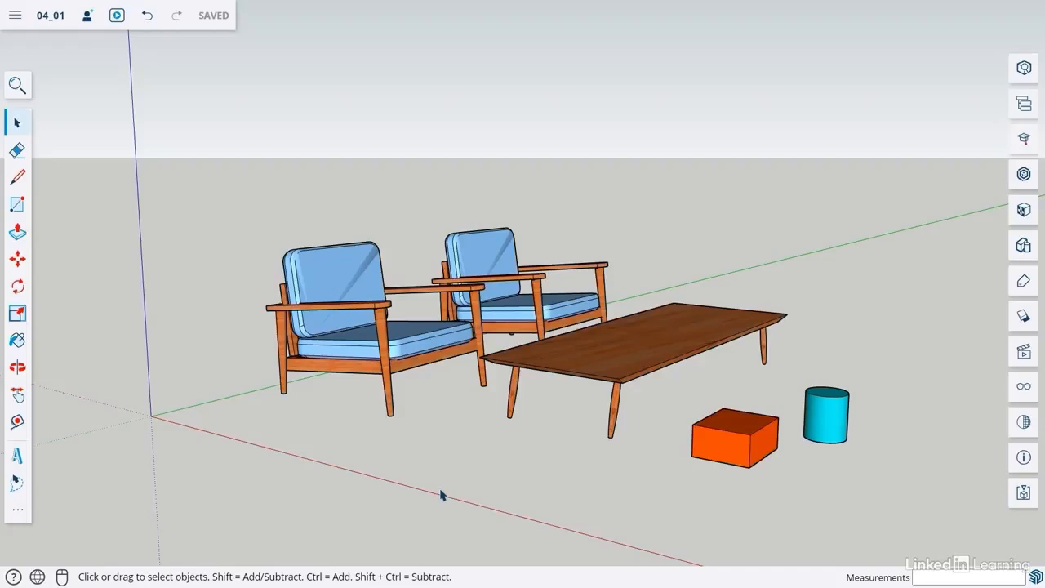
Move the coffee table about 1' 4" away from the armchairs along the red axis, move it back beside them, and deselect it
left_click(18, 260)
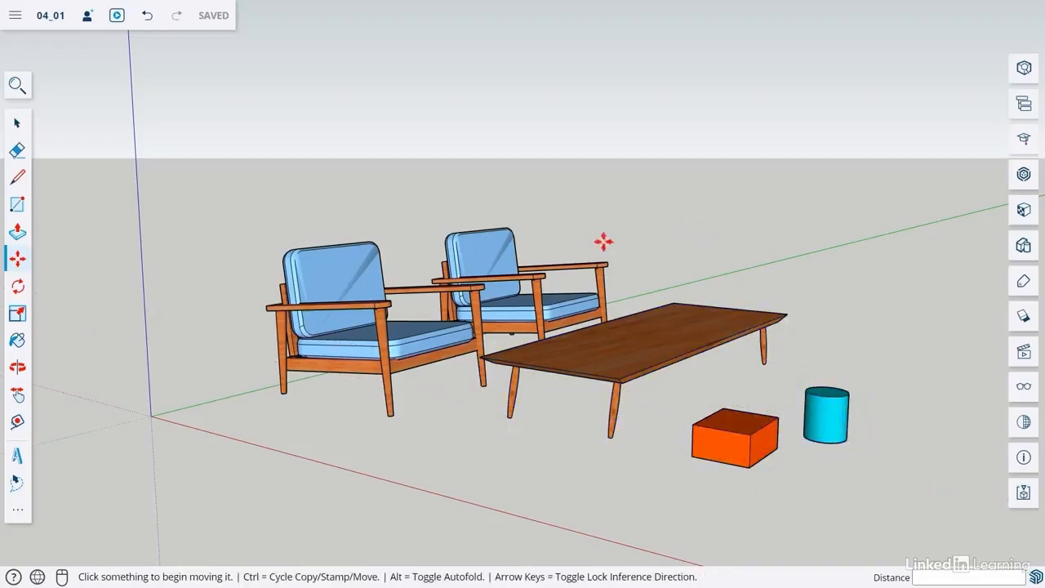
left_click(649, 337)
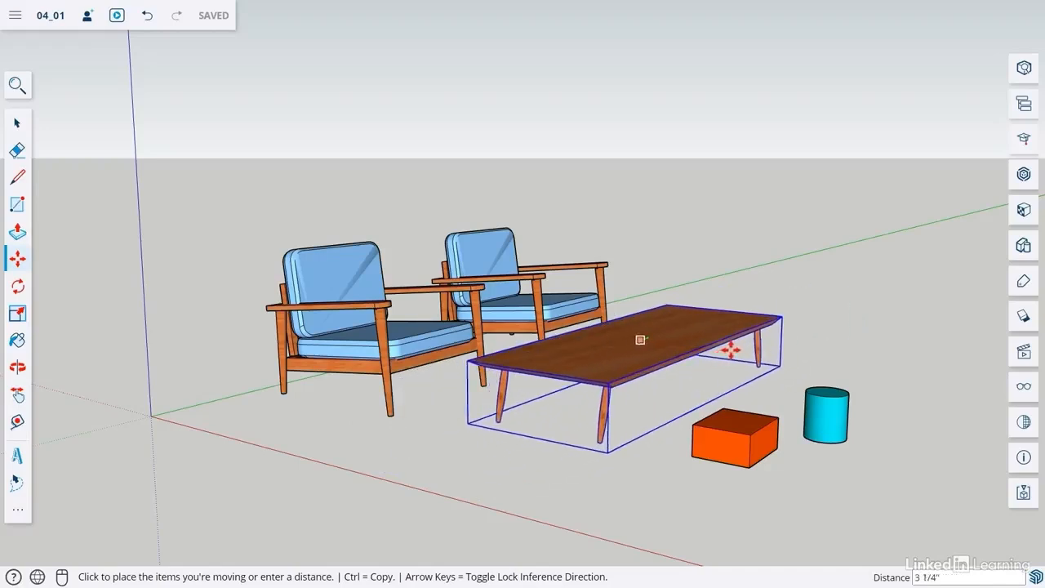
left_click(731, 351)
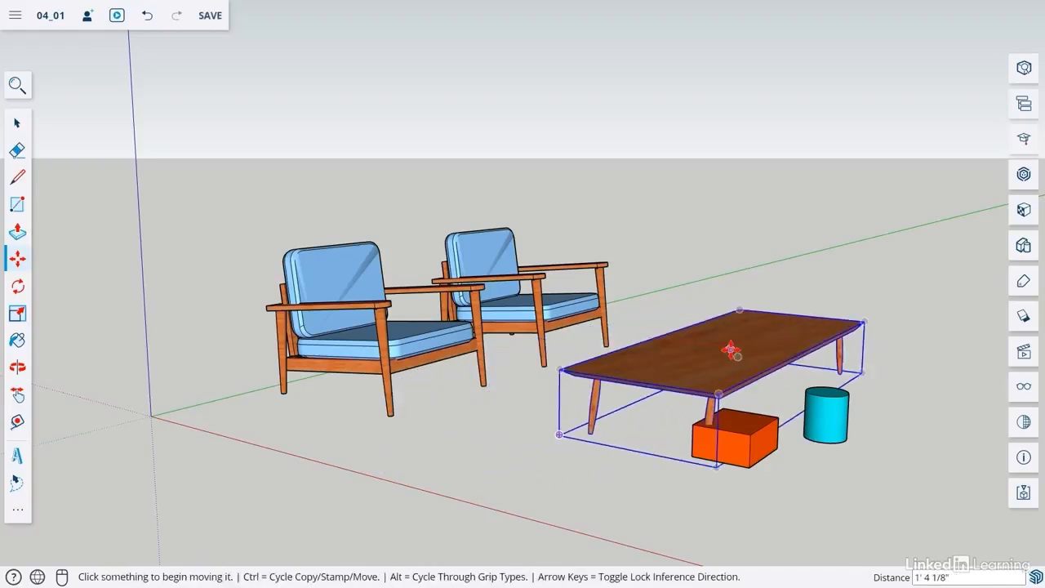
left_click(729, 350)
left_click(660, 338)
key("space")
left_click(847, 366)
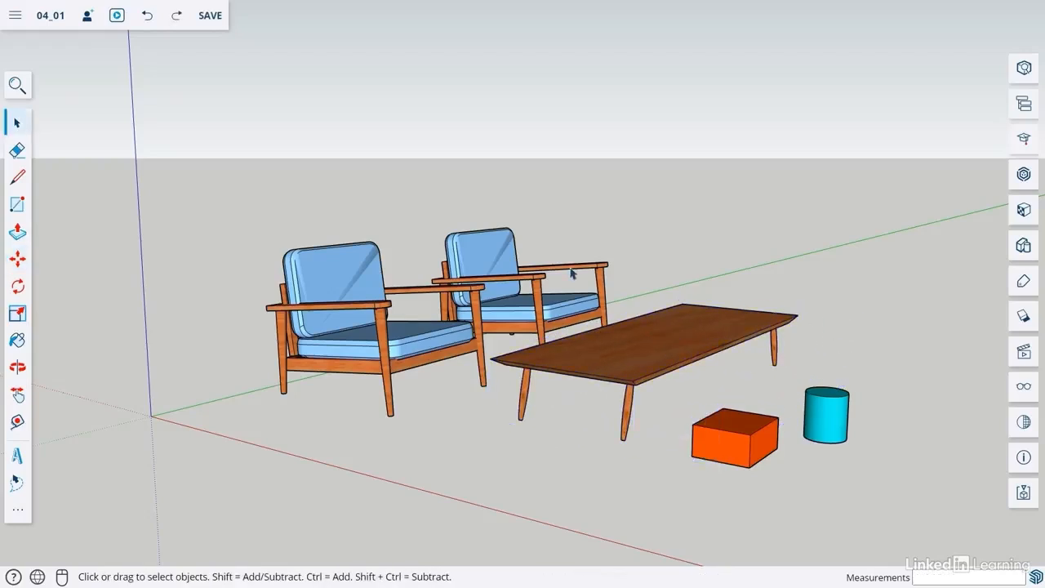
Select both armchairs and the coffee table, move them together slightly along the red axis, and clear the selection
left_click(483, 251)
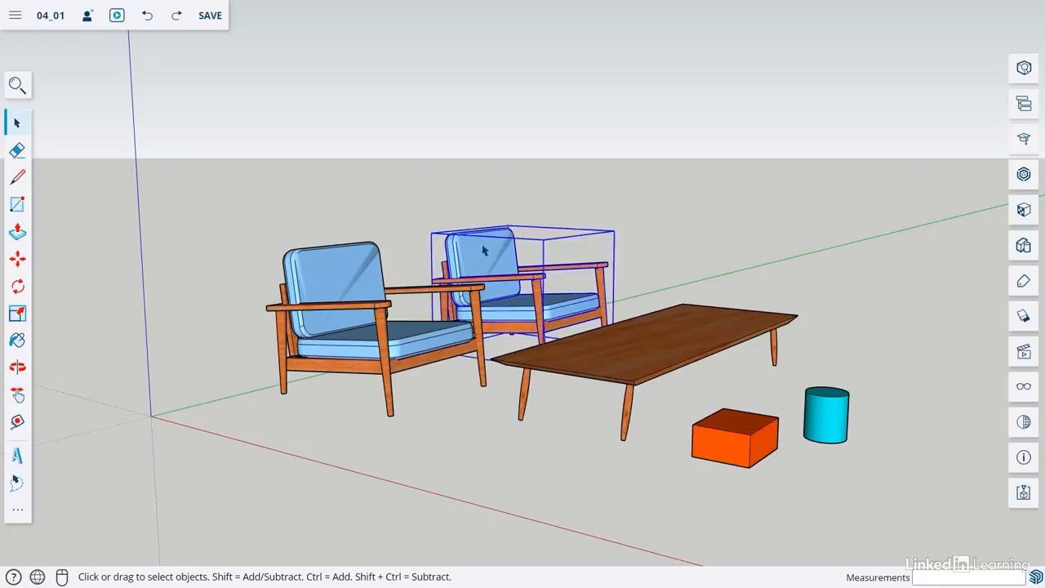
left_click(309, 282, "shift")
left_click(658, 356, "shift")
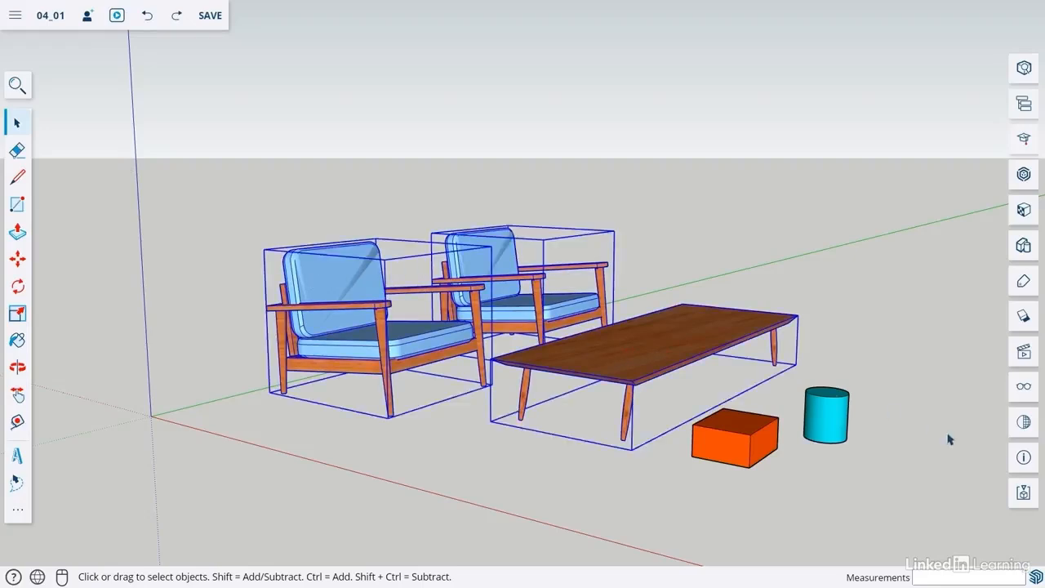
key("m")
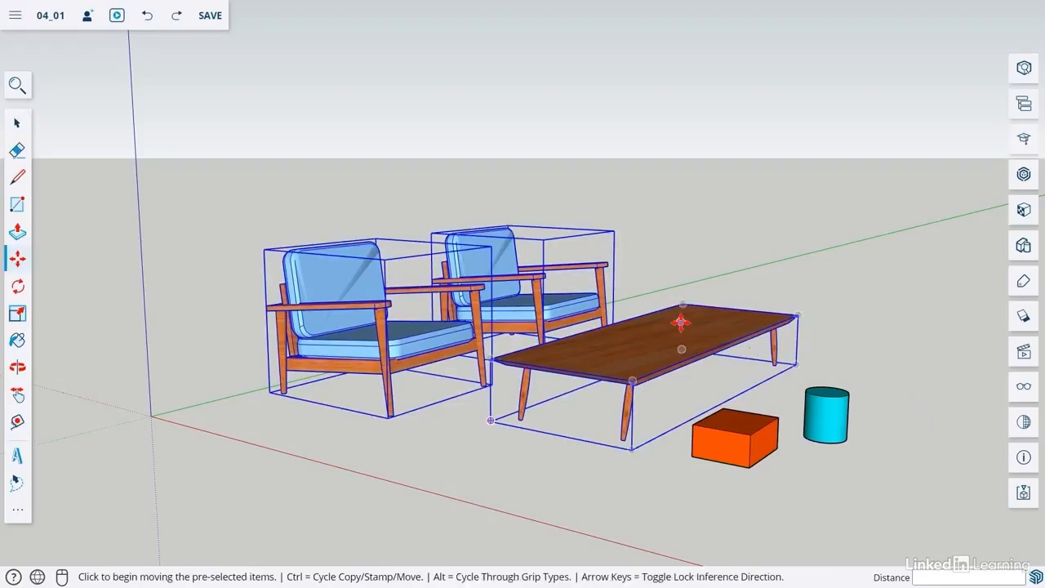
left_click(660, 337)
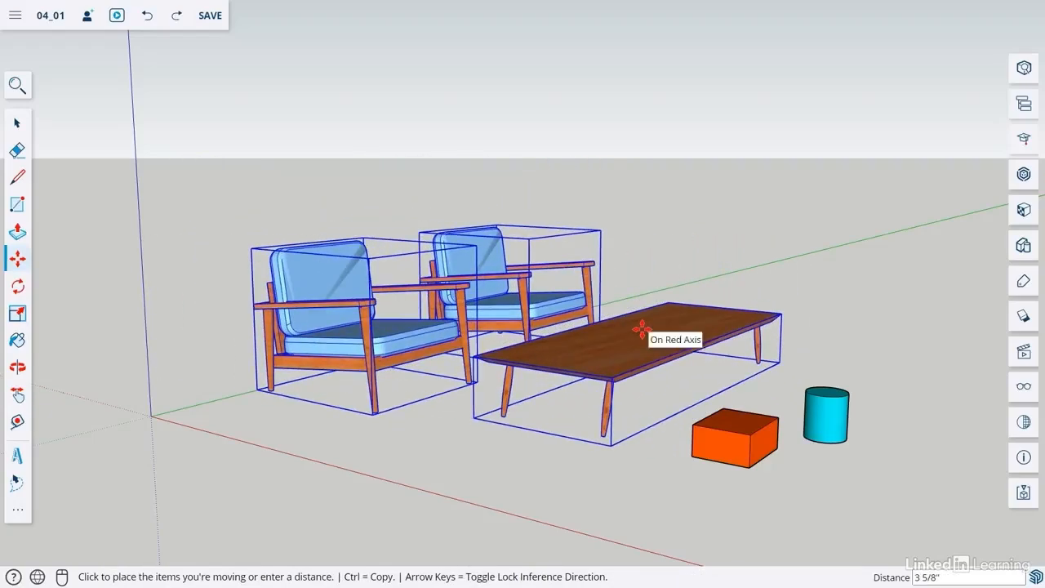
left_click(661, 339)
key("space")
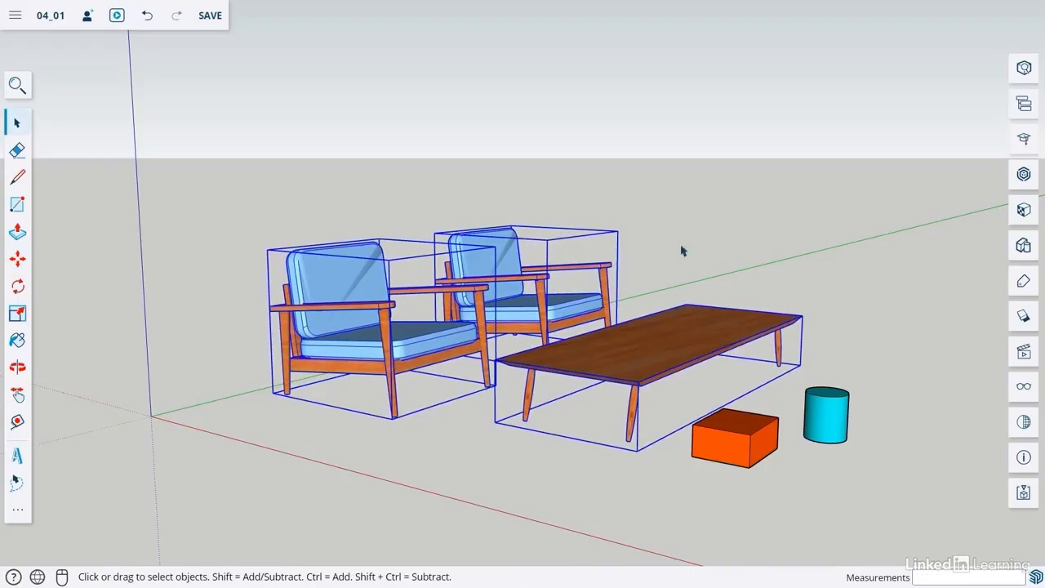
left_click(682, 246)
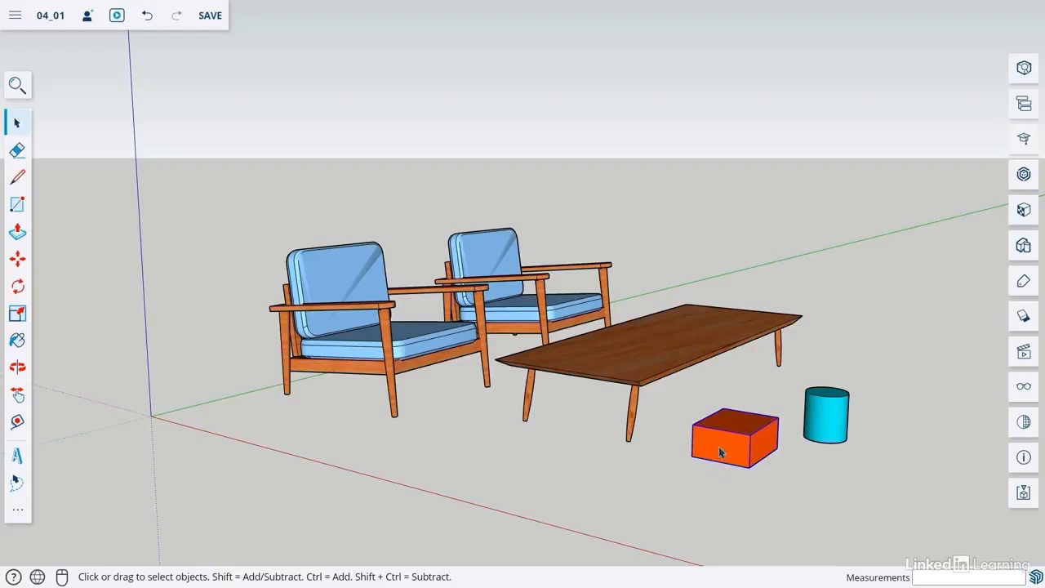
Move the orange box exactly 2' along the red axis, past the blue cylinder
key("q")
key("m")
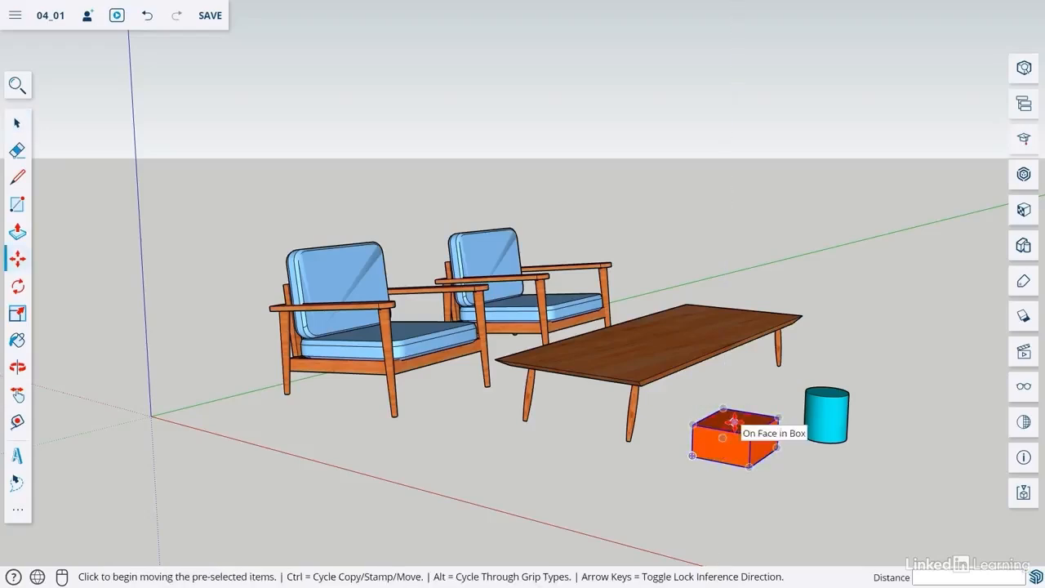
left_click(741, 427)
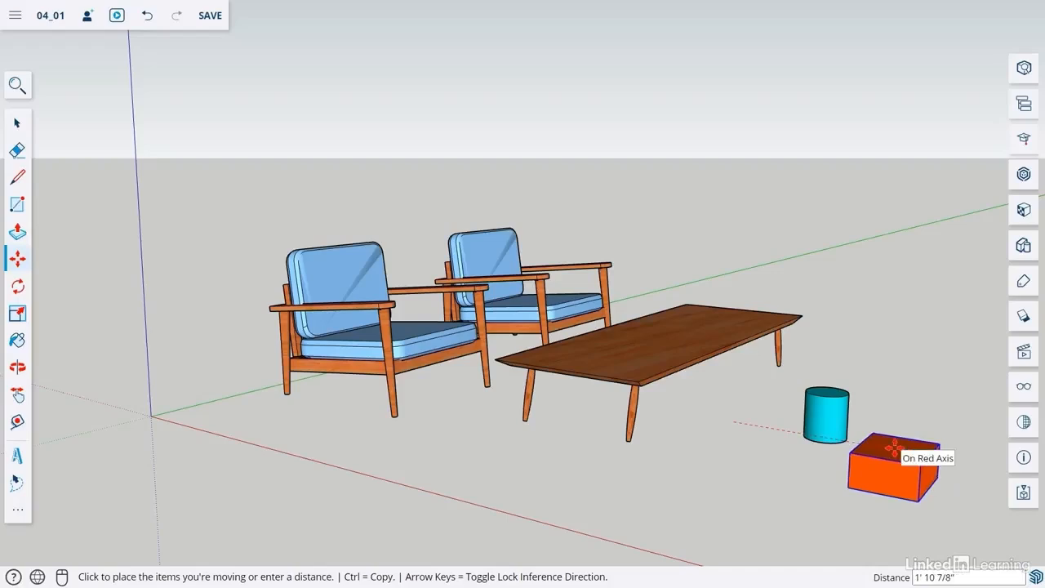
left_click(894, 447)
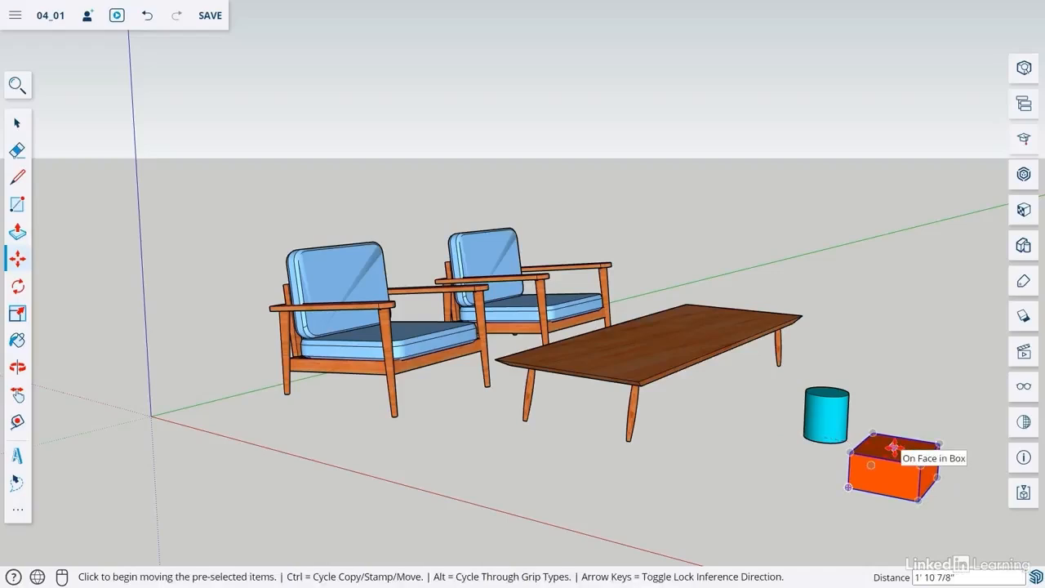
type("2")
key("Return")
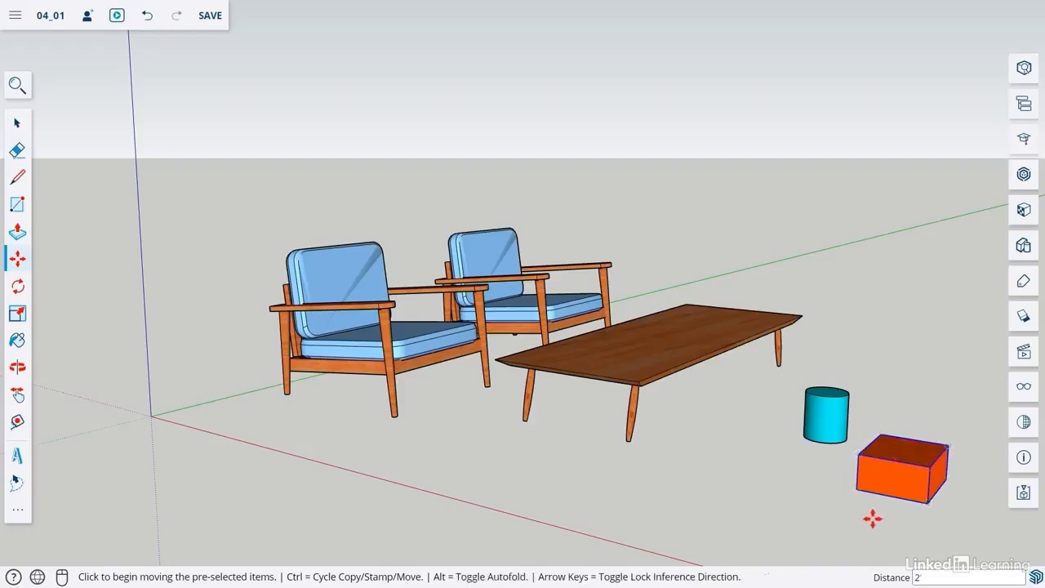
Move the orange box exactly 2' back along the red axis to its place before the blue cylinder, and deselect it
left_click(905, 449)
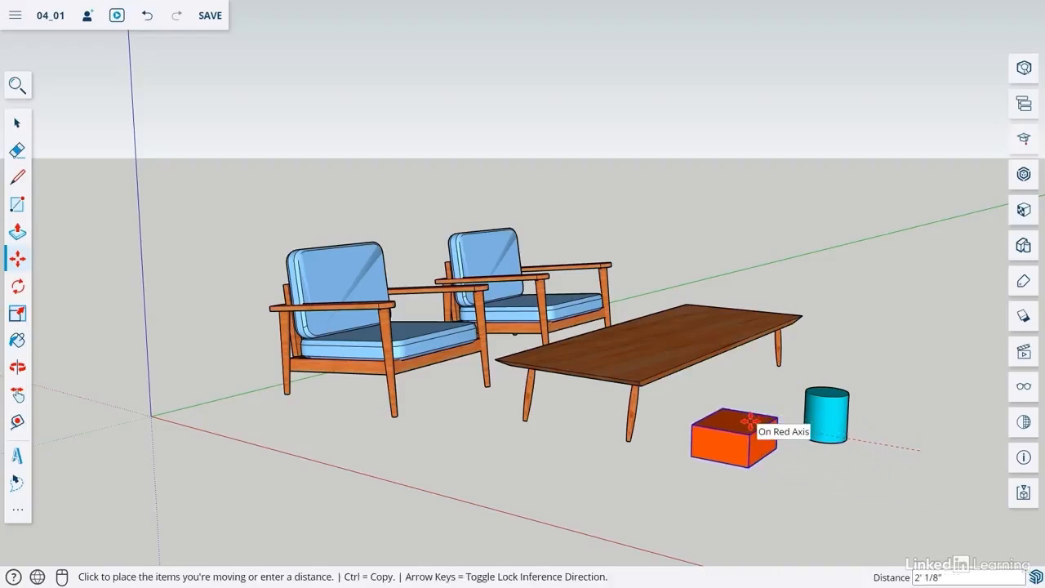
left_click(750, 420)
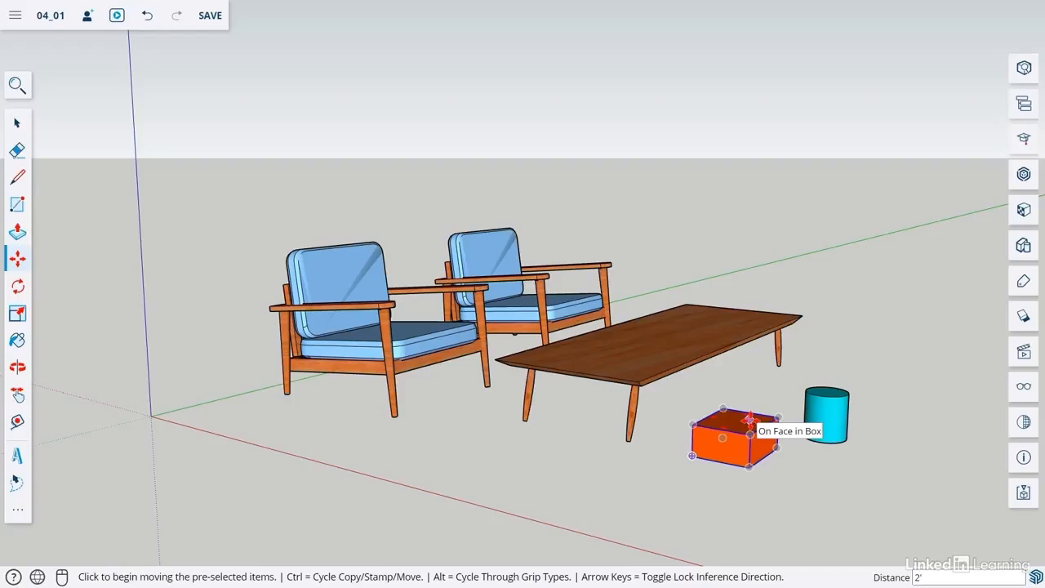
key("space")
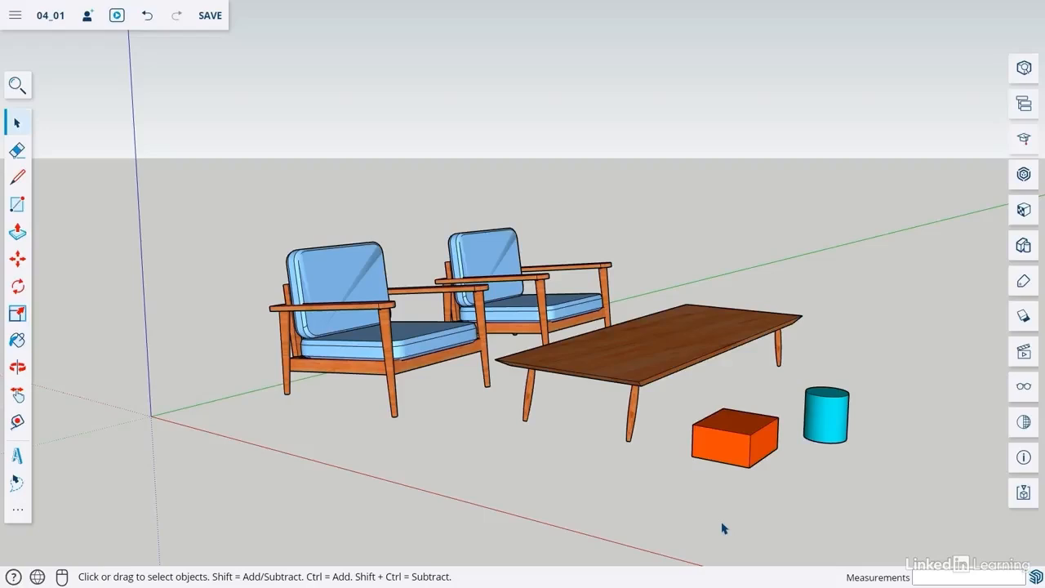
Select the coffee table and move it about 5 3/8" by the lower front corner of its bounding box, away from the orange box
left_click(645, 369)
left_click(17, 259)
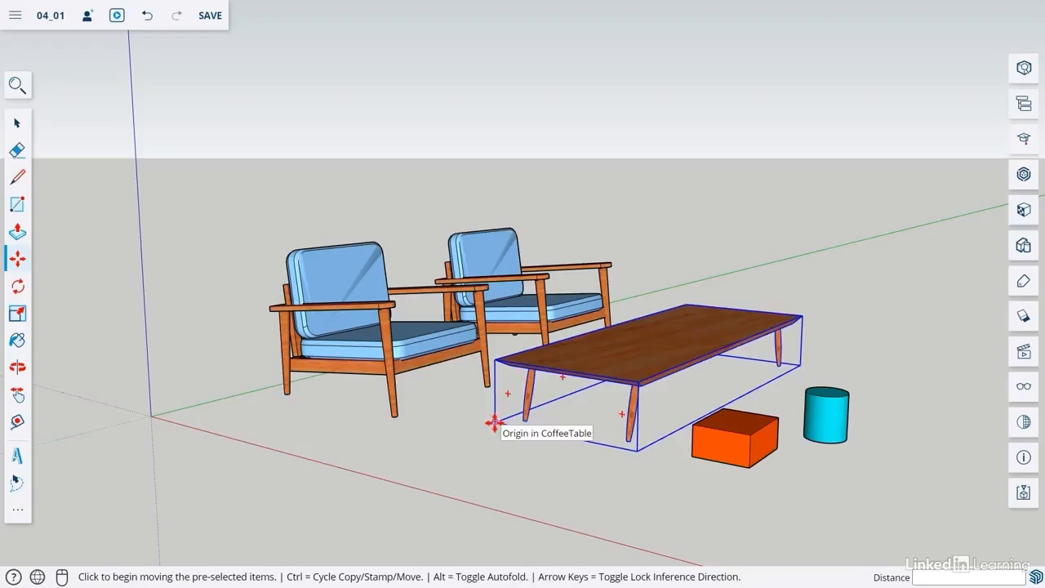
left_click(637, 449)
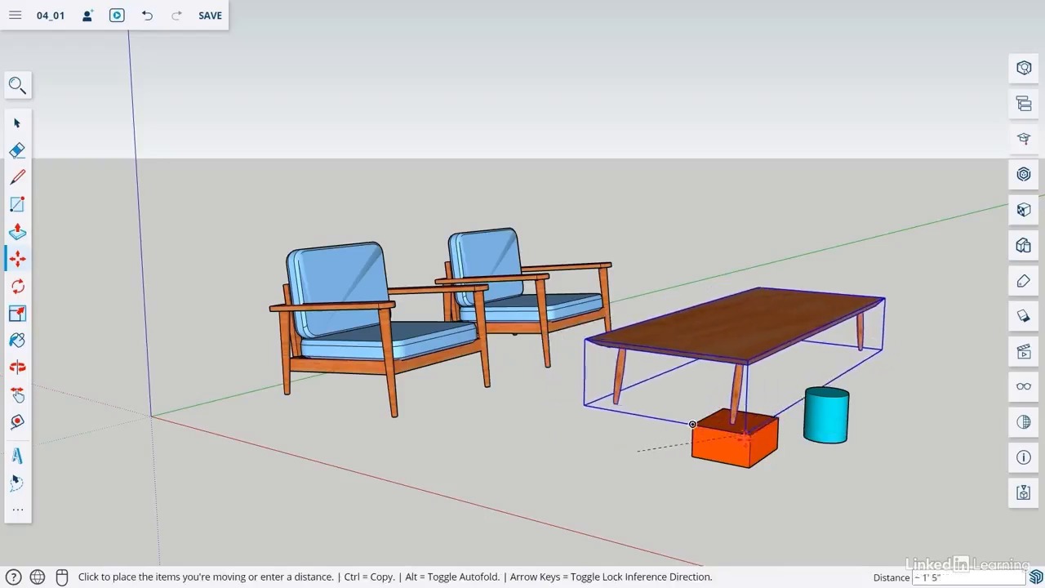
left_click(619, 459)
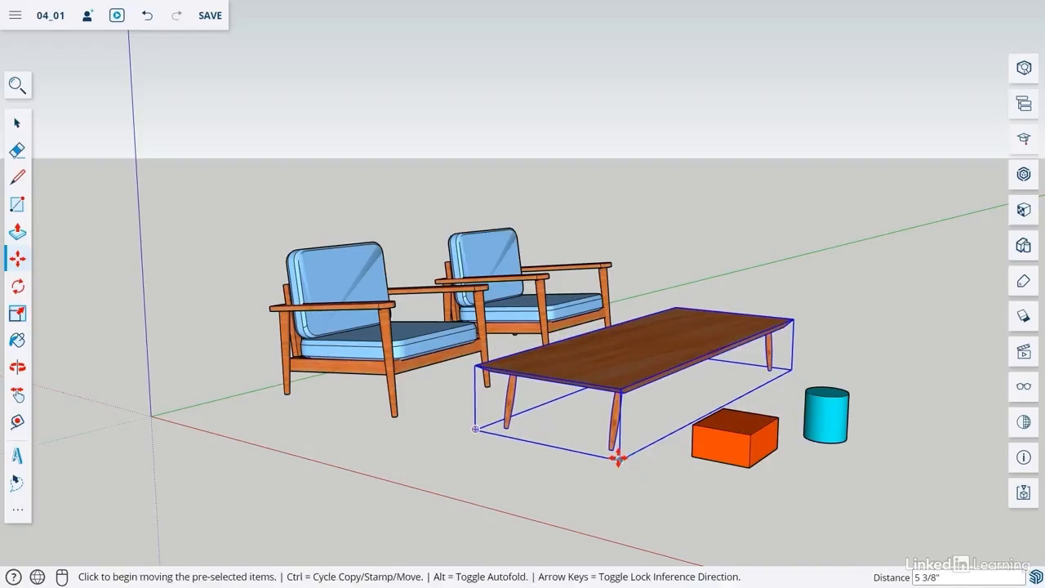
key("space")
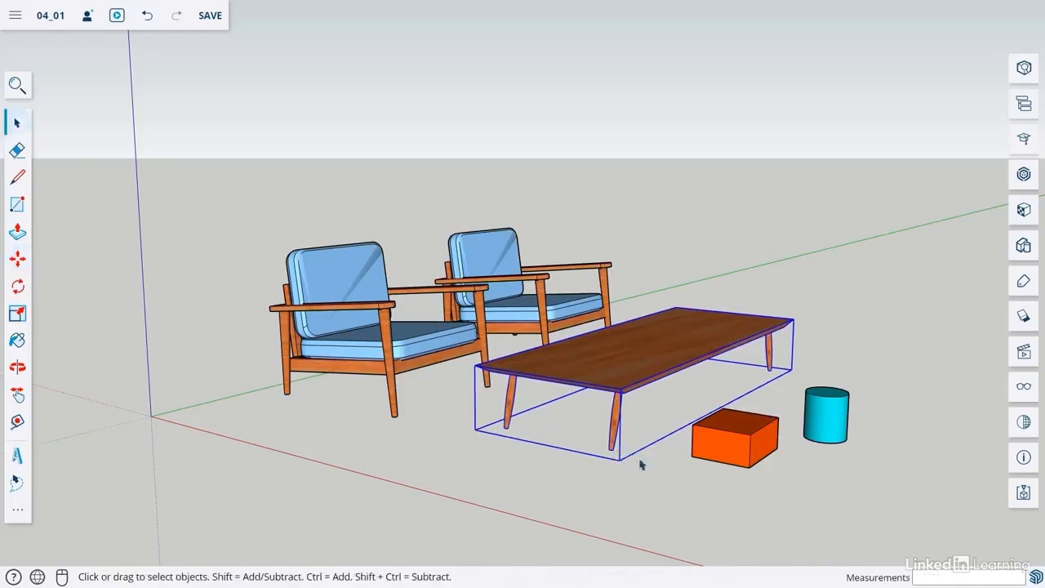
Select the orange box and move it by its lower corner onto the coffee table's top face
left_click(712, 455)
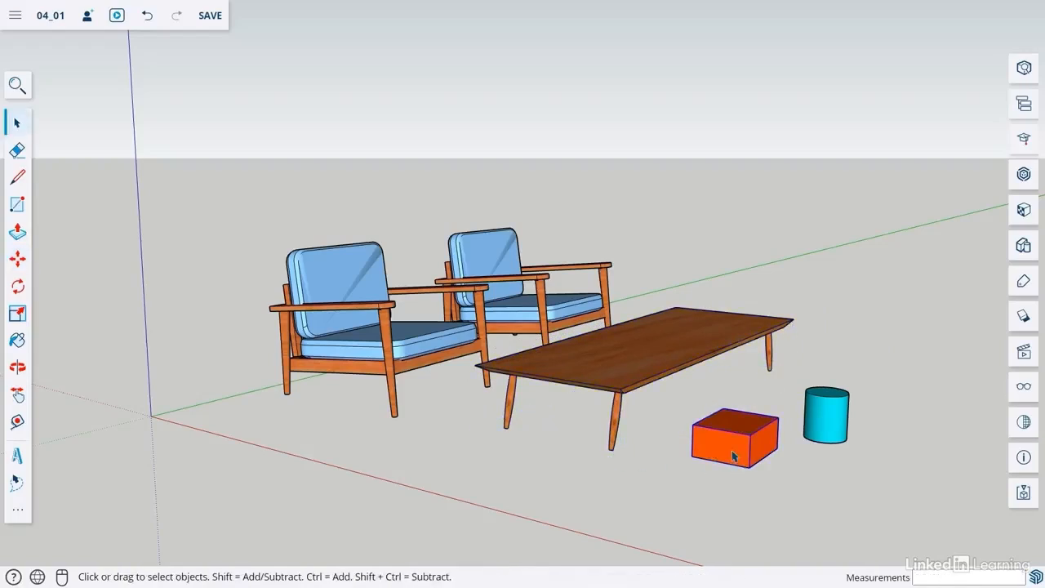
key("q")
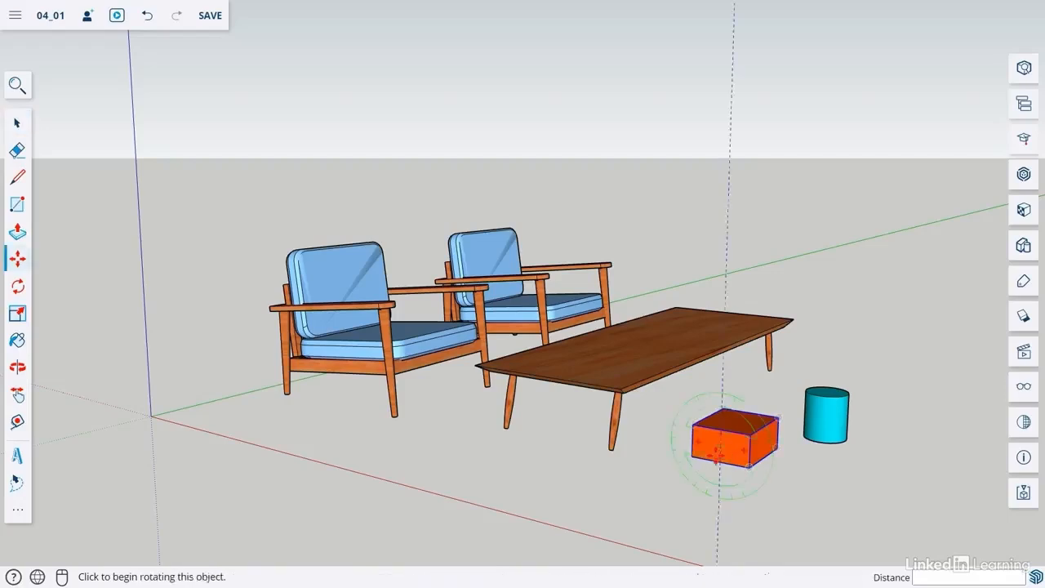
key("m")
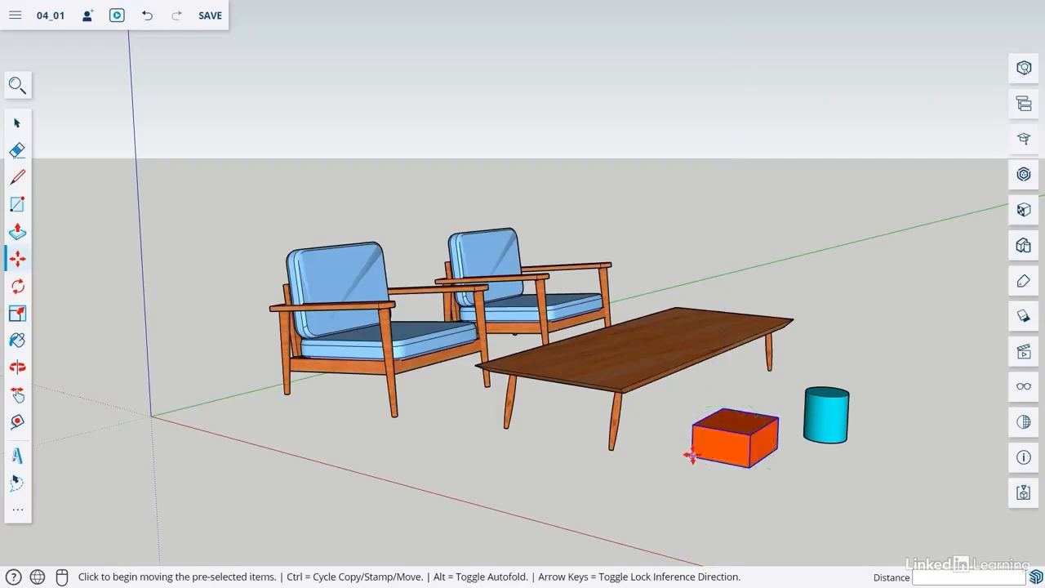
left_click(693, 451)
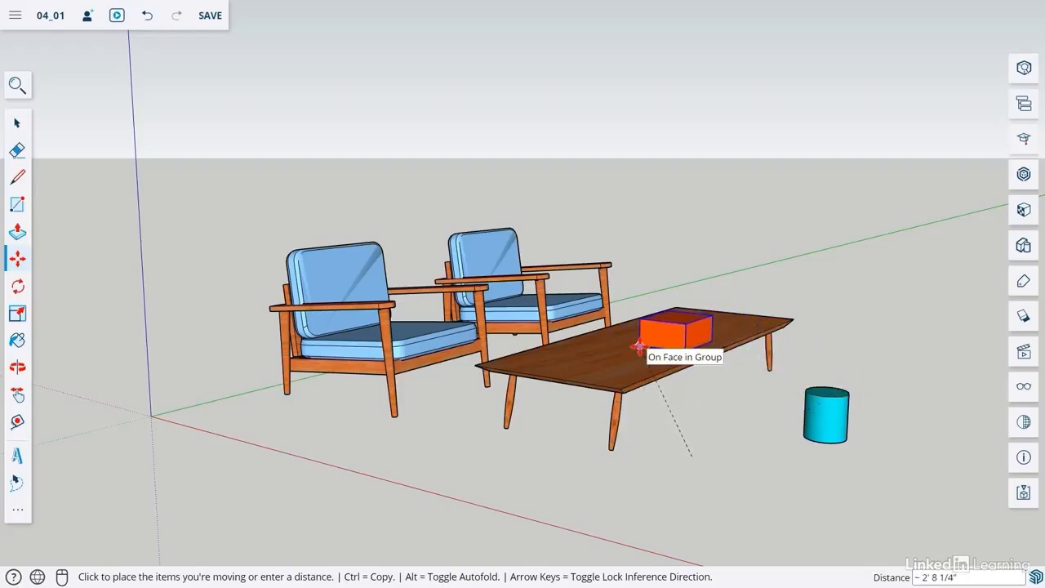
left_click(639, 346)
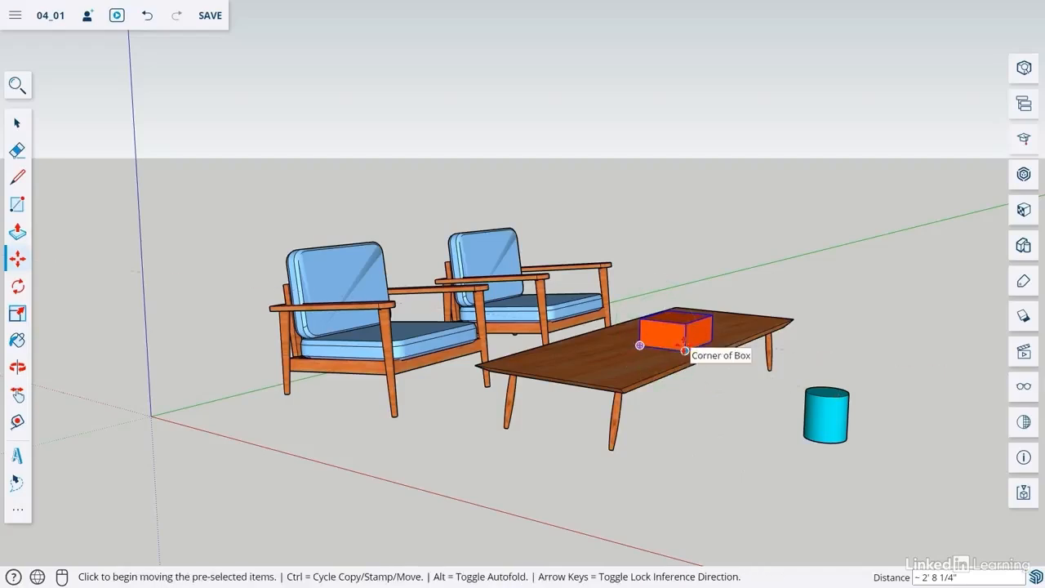
Move the box's lower front corner onto the tabletop's long edge, and snap its bottom edge midpoint to the midpoint of the table's short edge
left_click(685, 354)
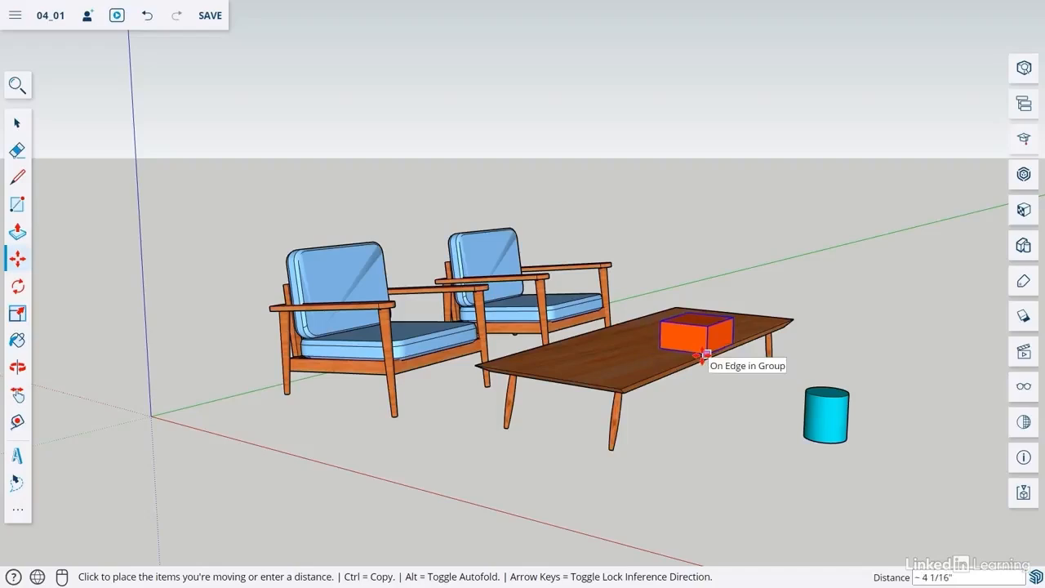
left_click(704, 356)
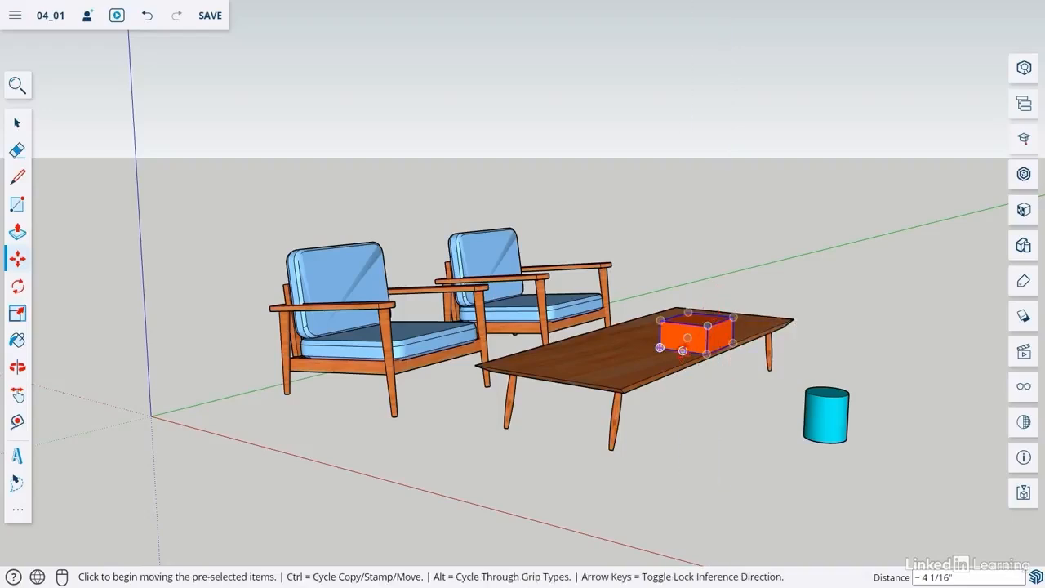
left_click(683, 351)
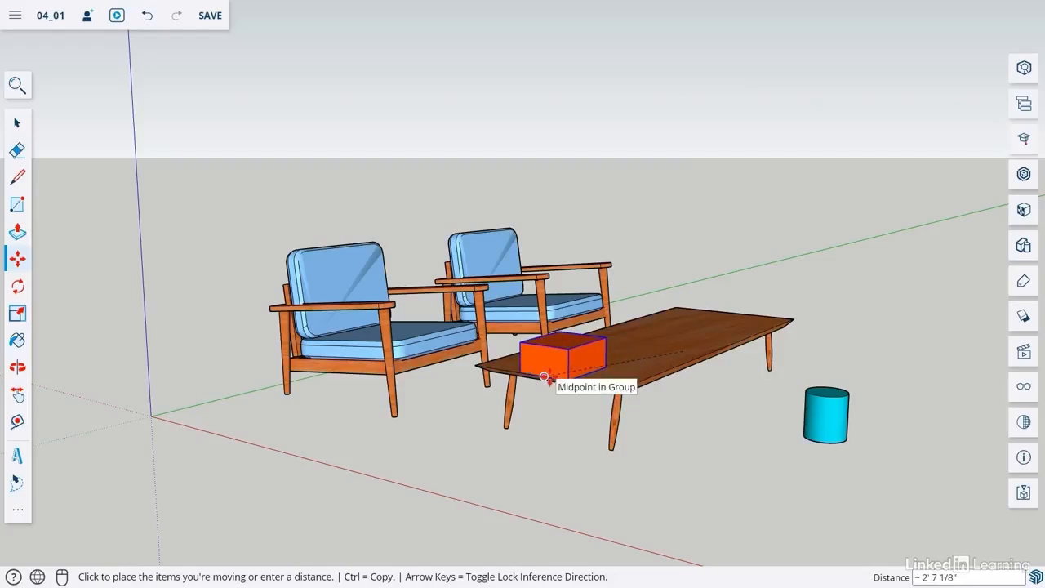
left_click(543, 373)
key("space")
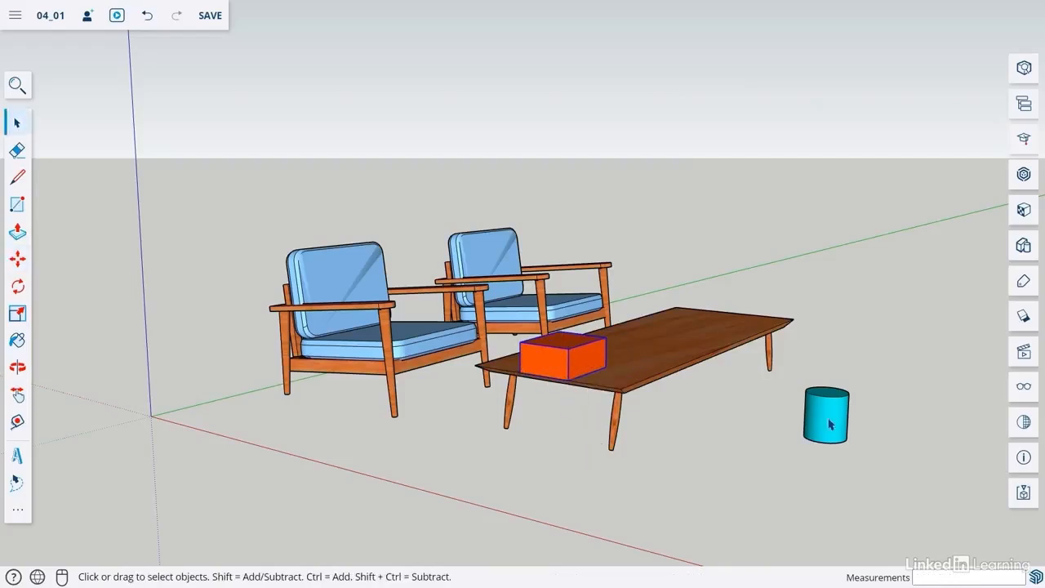
Select the blue cylinder and move it about 7/8" across the ground toward the coffee table
left_click(829, 424)
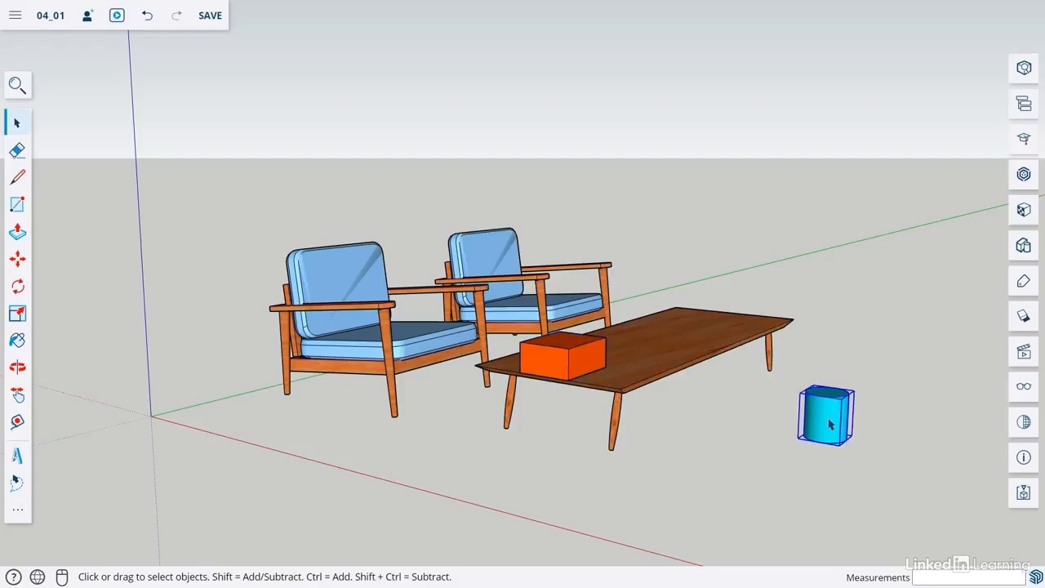
key("m")
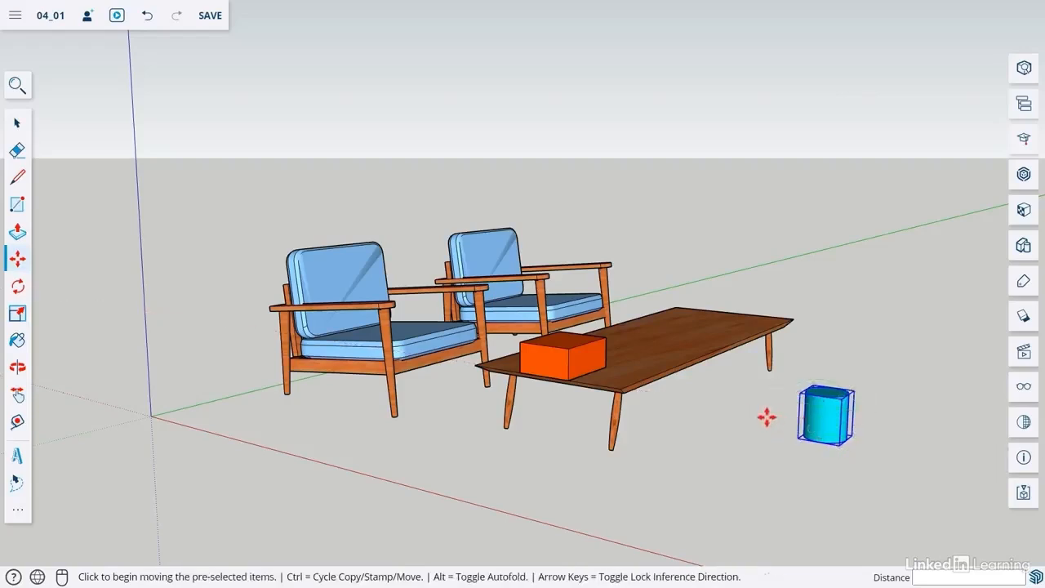
left_click(826, 421)
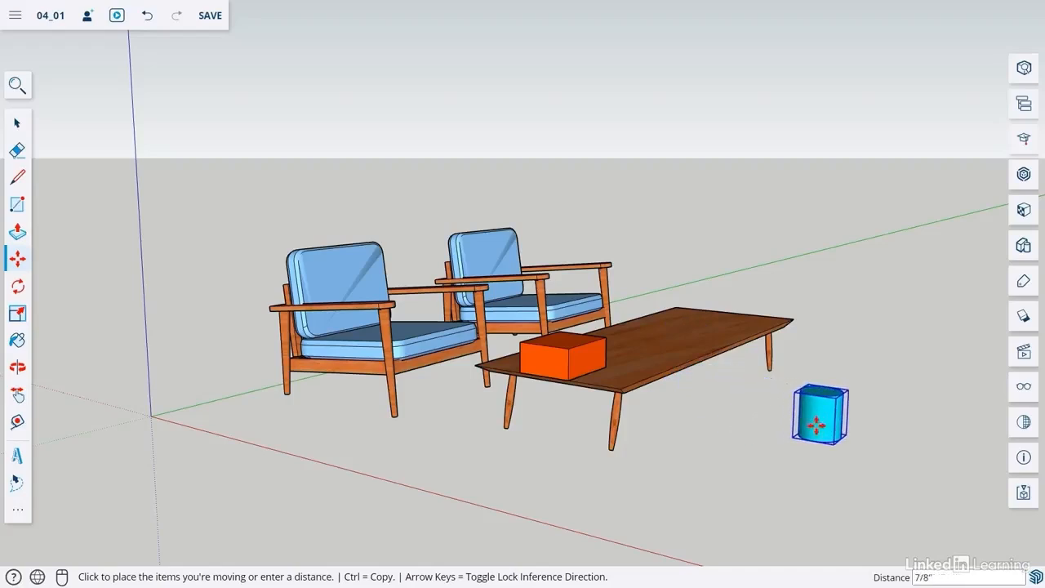
left_click(819, 426)
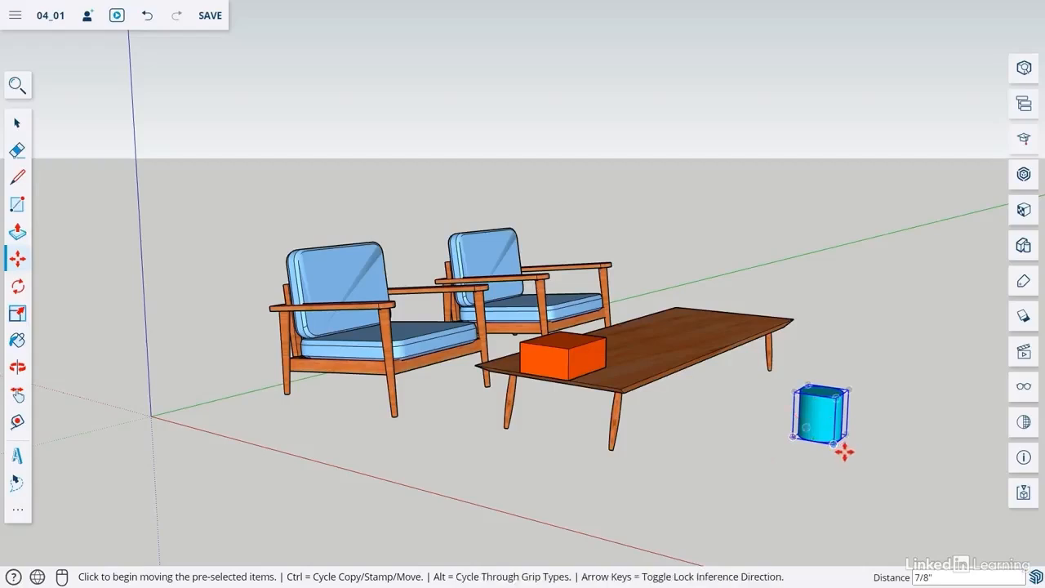
Move the blue cylinder by a lower corner of its bounding box onto the coffee table's top face, and deselect it
left_click(792, 437)
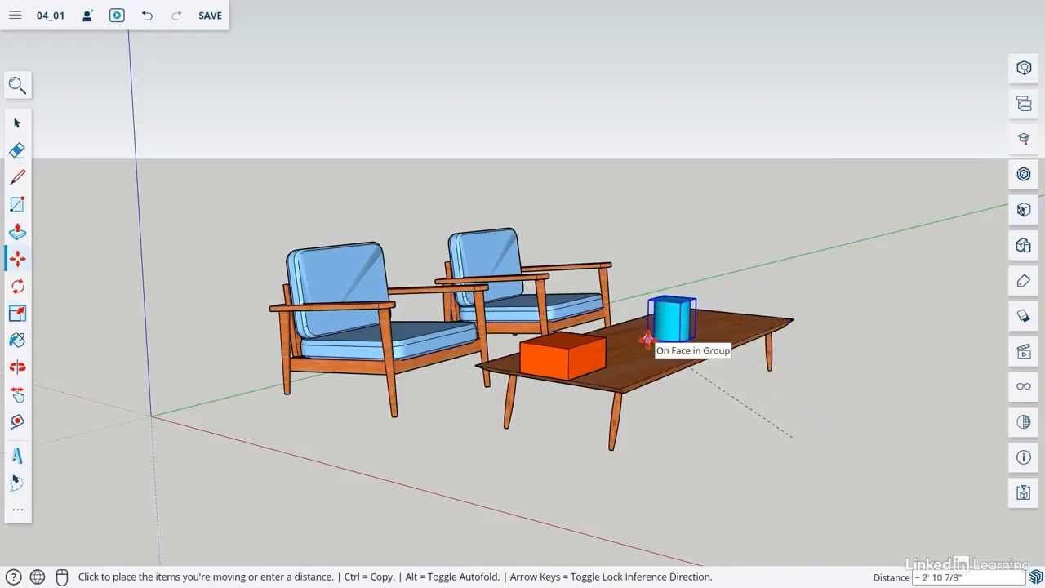
left_click(647, 338)
key("space")
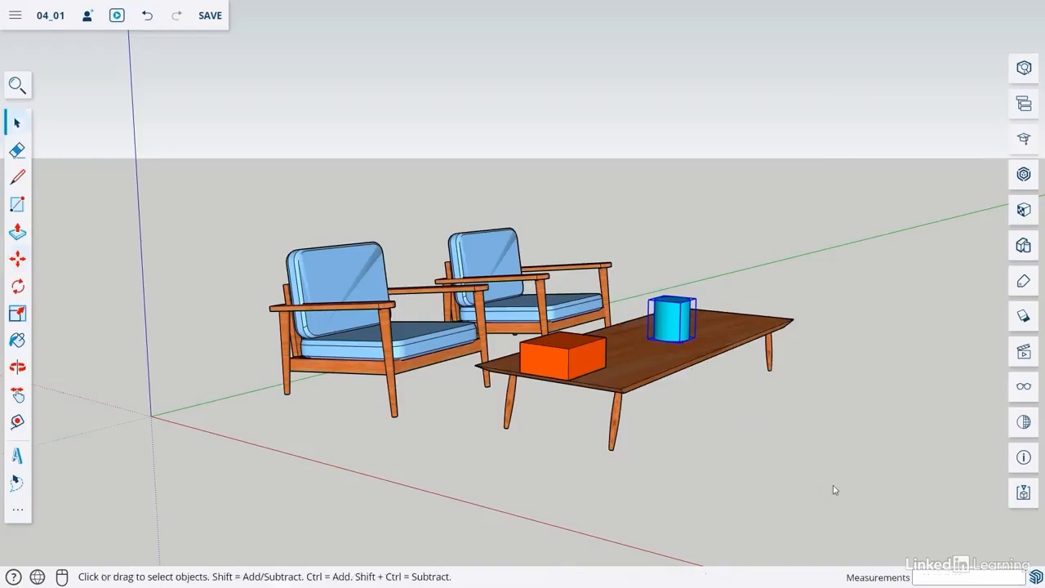
left_click(835, 489)
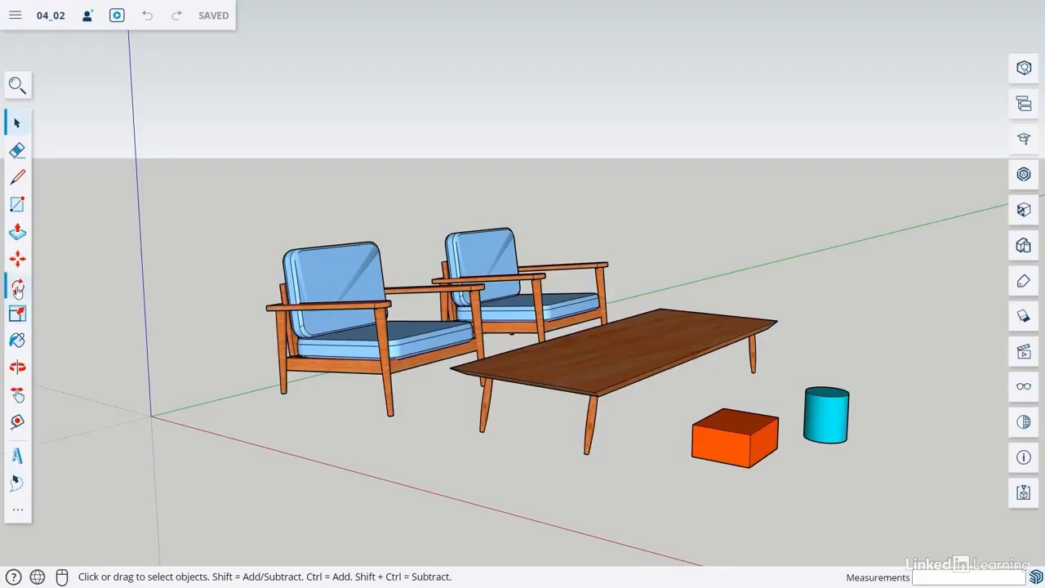
In model 04_02, rotate the coffee table 90 degrees in the horizontal plane about a point near its tabletop's centre
left_click(18, 288)
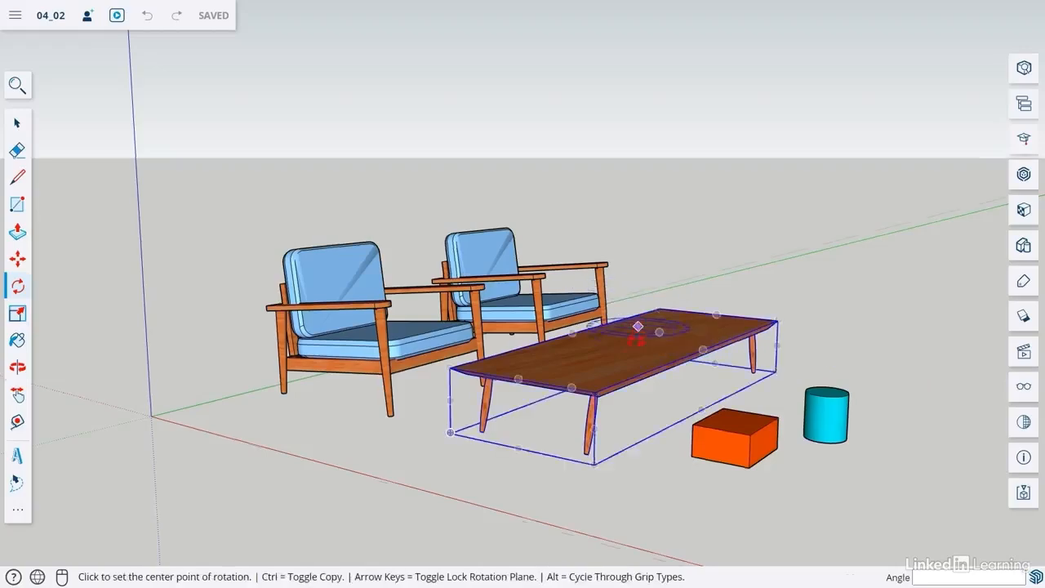
middle_click_drag(644, 329, 611, 448)
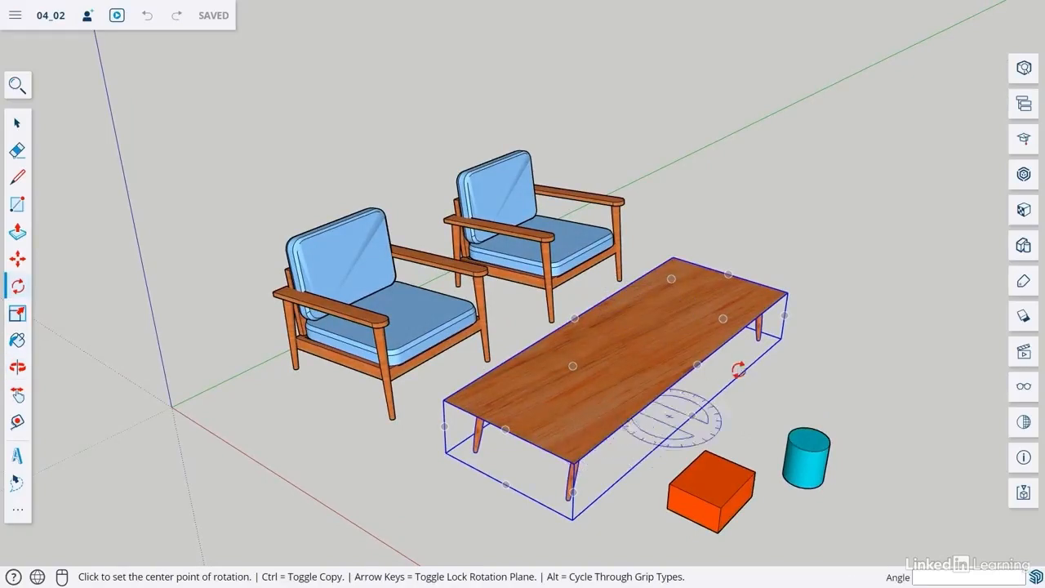
left_click(629, 336)
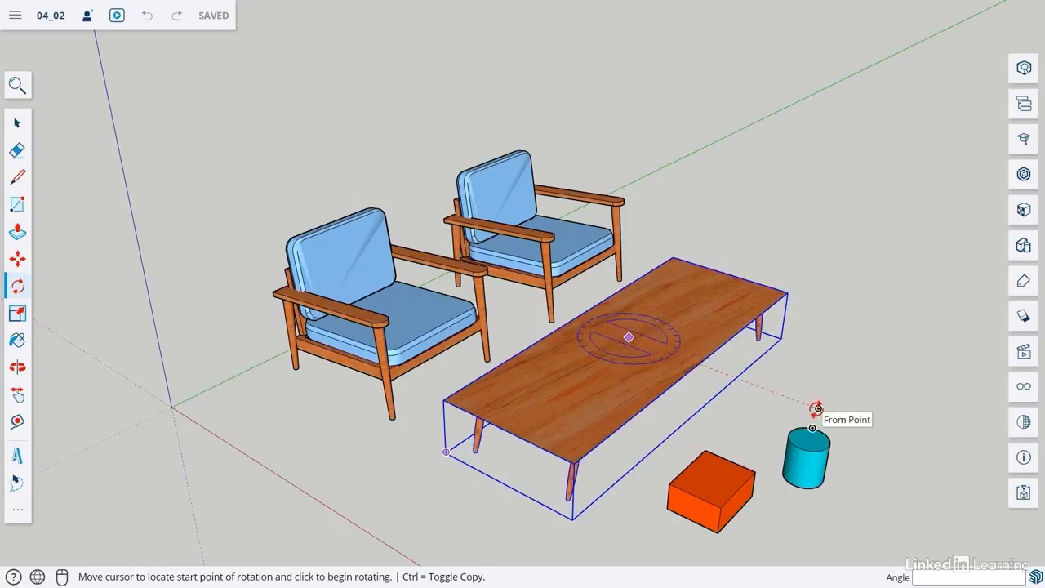
left_click(817, 408)
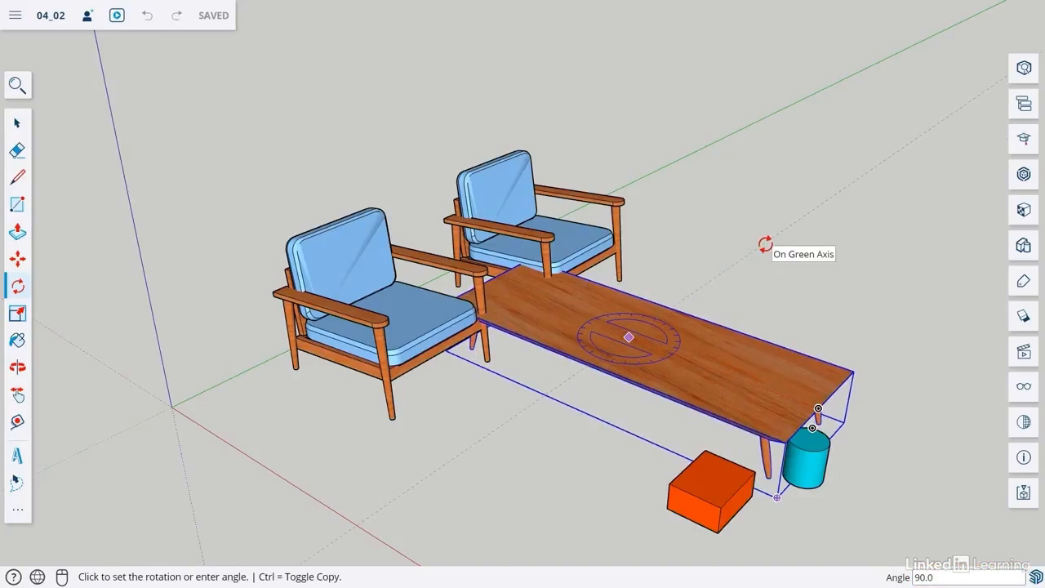
left_click(765, 244)
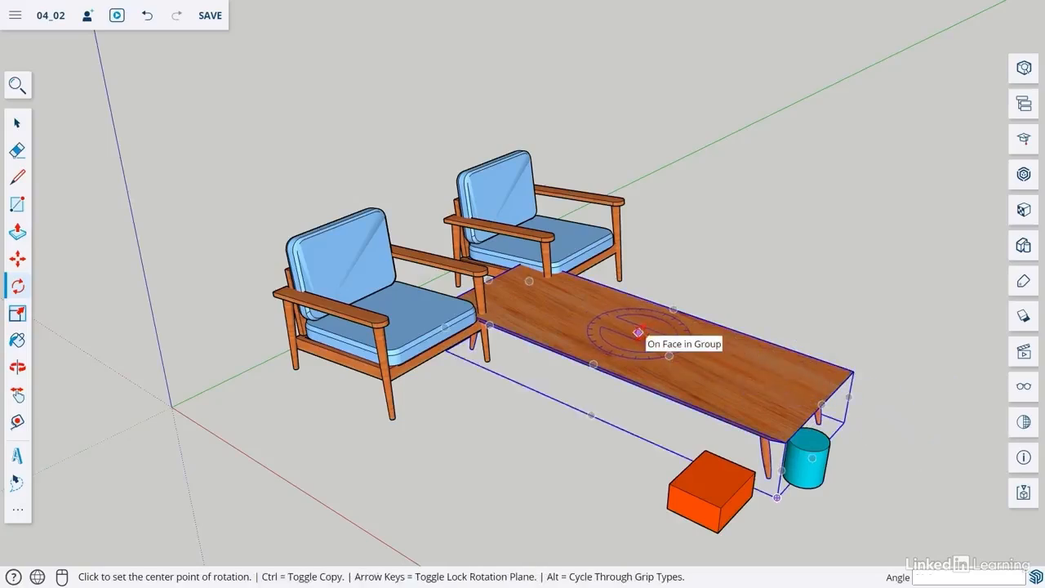
Rotate the coffee table back about a point near its tabletop's centre until it lies parallel to the green axis
left_click(638, 333)
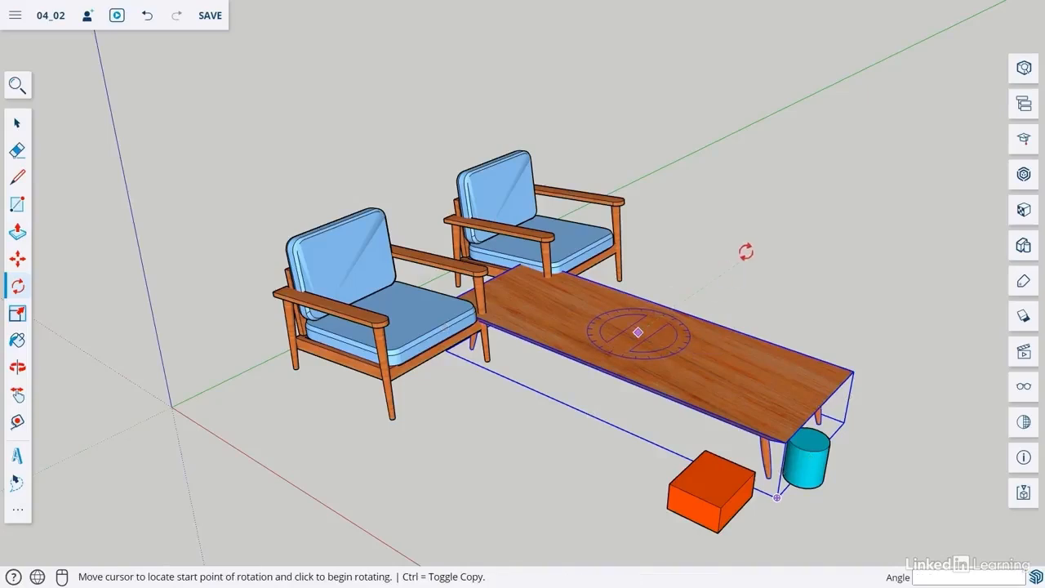
left_click(785, 233)
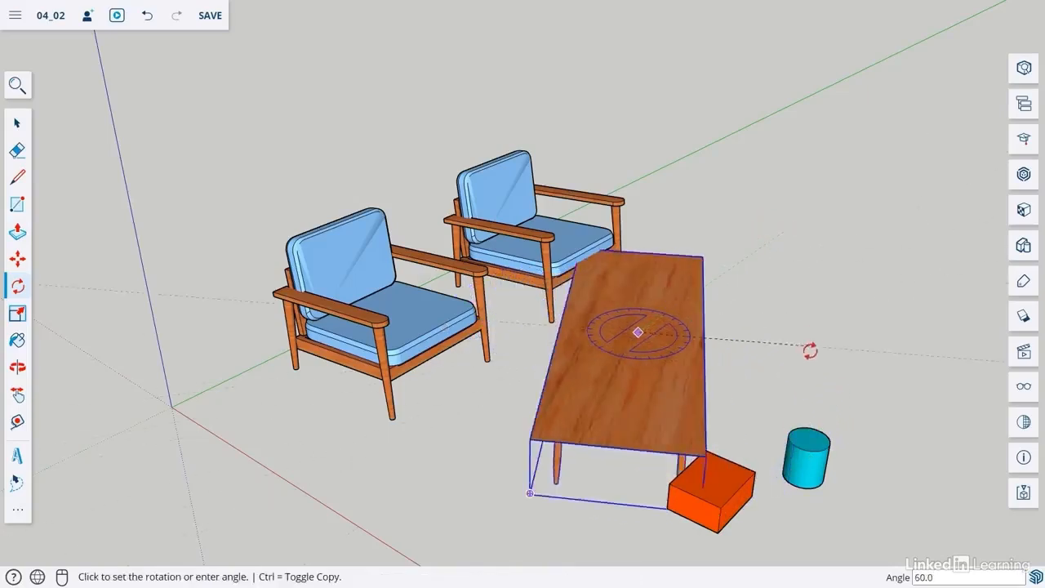
left_click(773, 390)
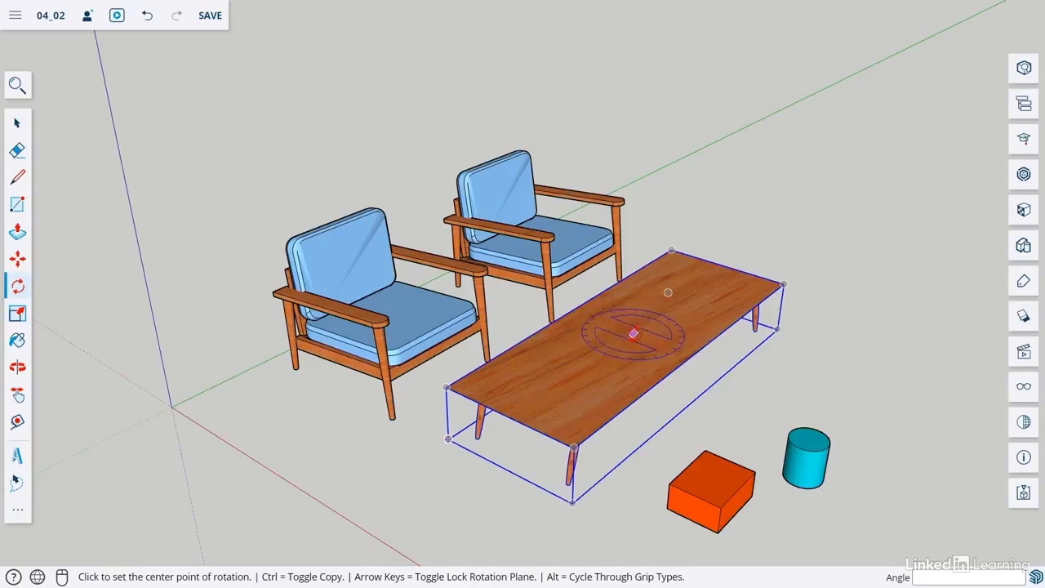
Rotate the coffee table exactly 20 degrees about a point near its tabletop's centre, and undo that rotation
left_click(632, 331)
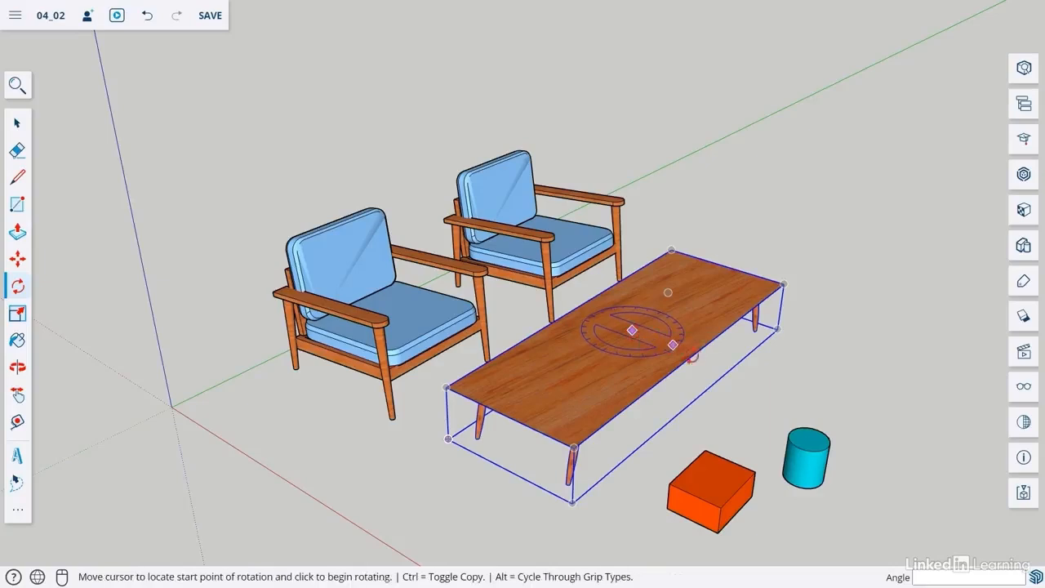
left_click(770, 379)
left_click(779, 364)
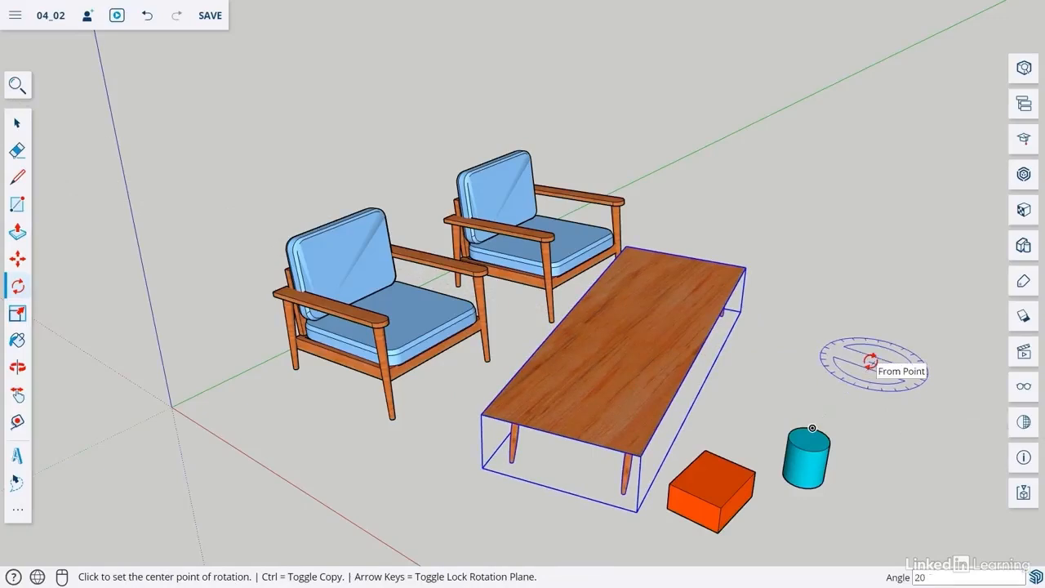
key("Return")
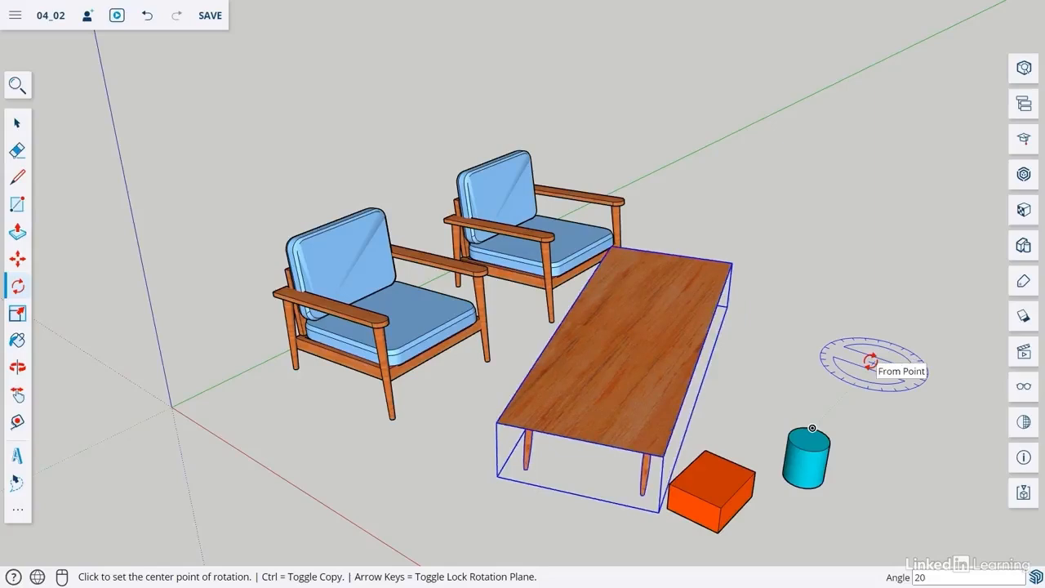
key("ctrl+z")
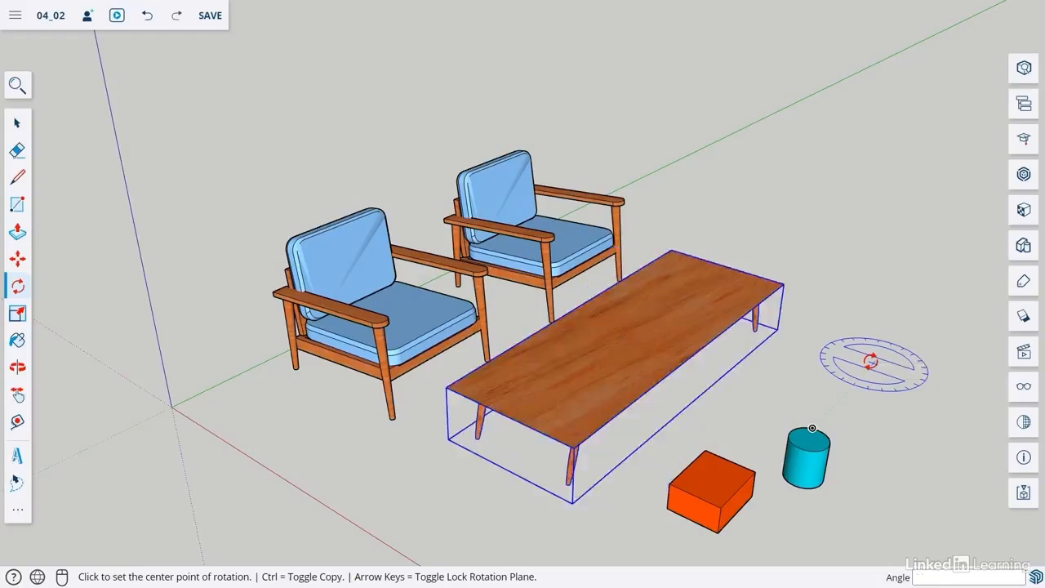
Deselect the coffee table and try to rotate the orange box in a vertical plane about its lower front corner
key("space")
left_click(827, 411)
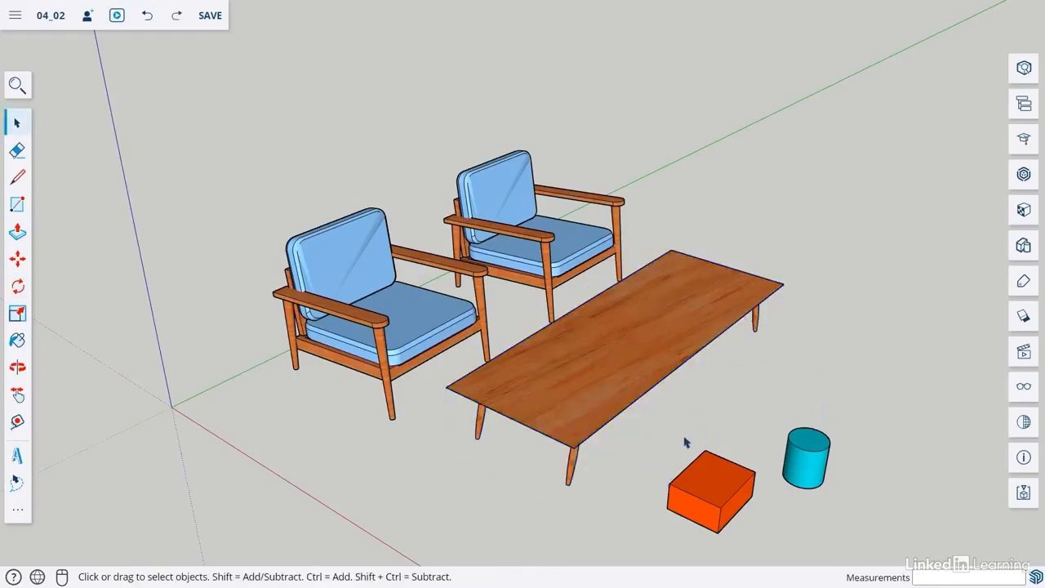
middle_click_drag(686, 442, 724, 305)
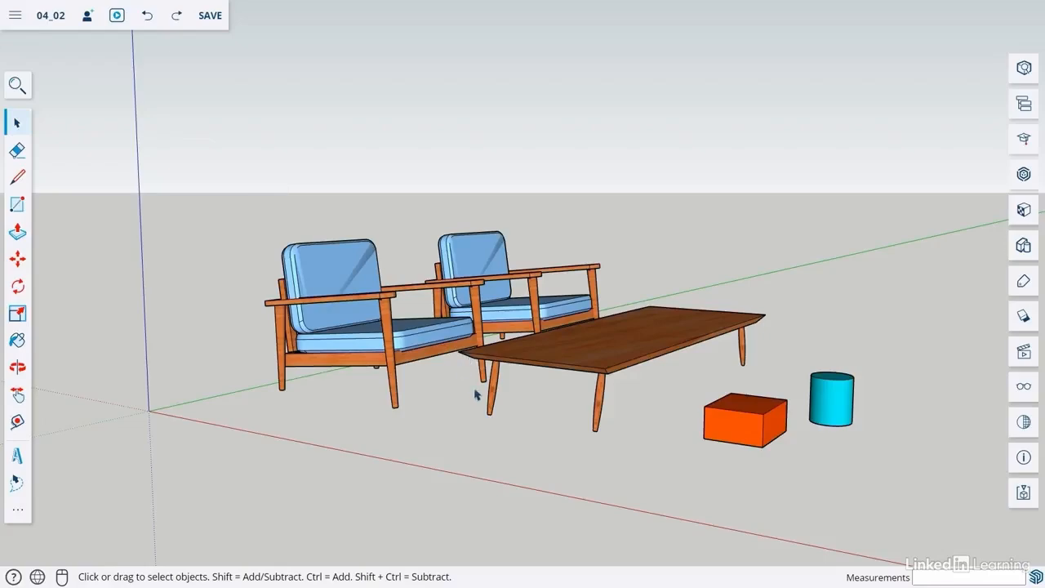
key("q")
middle_click_drag(707, 454, 746, 448)
left_click(747, 410)
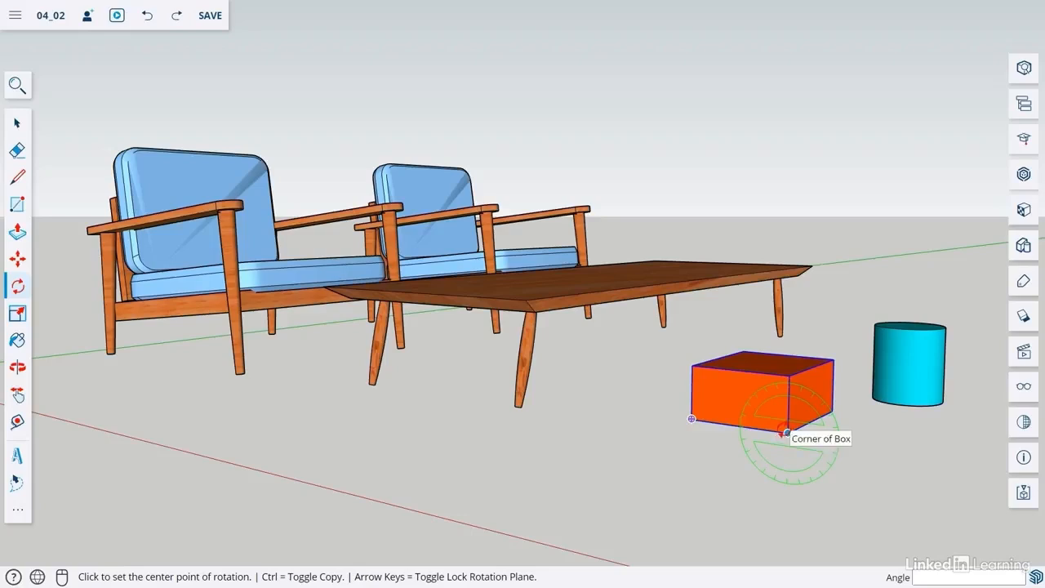
left_click(786, 433)
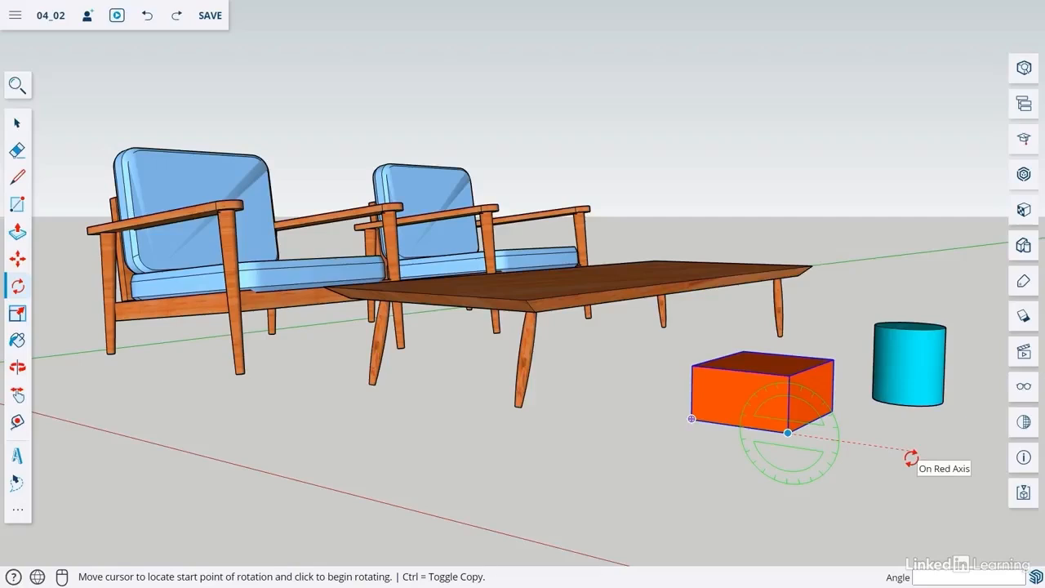
left_click(911, 458)
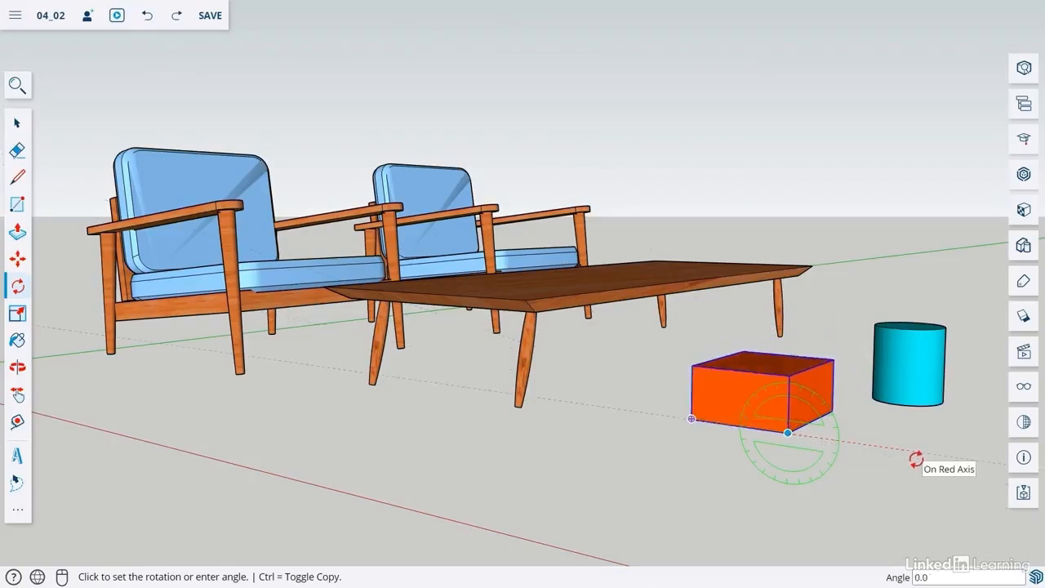
key("space")
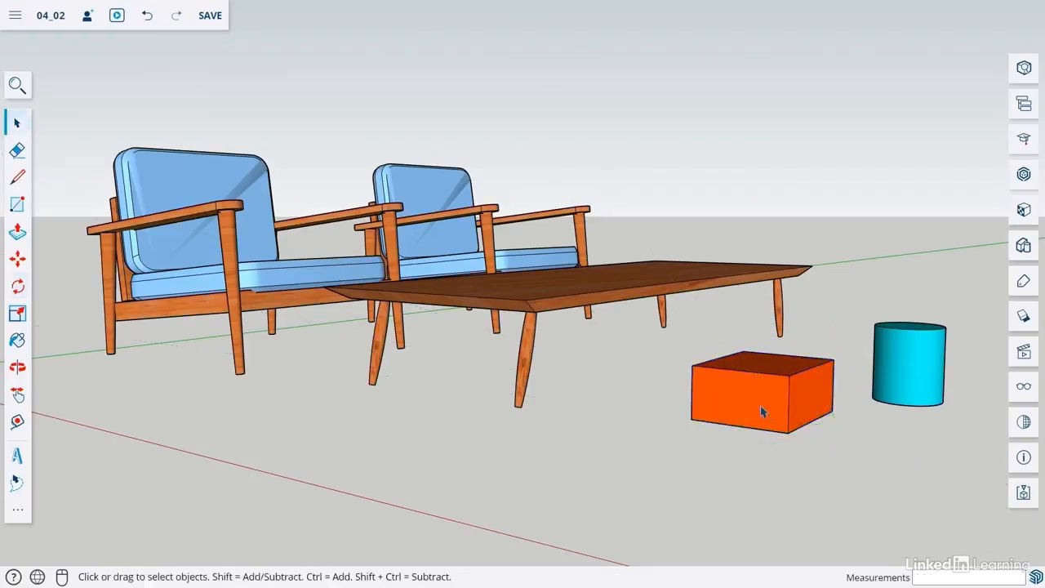
Try to rotate the orange box in a vertical plane about a point on its front face, and deselect it
key("q")
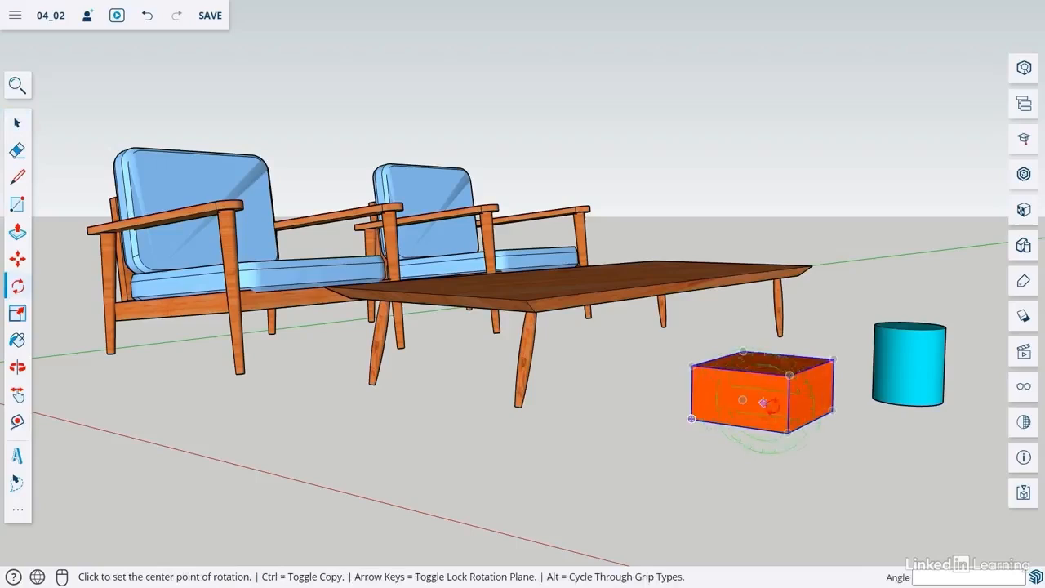
left_click(715, 390)
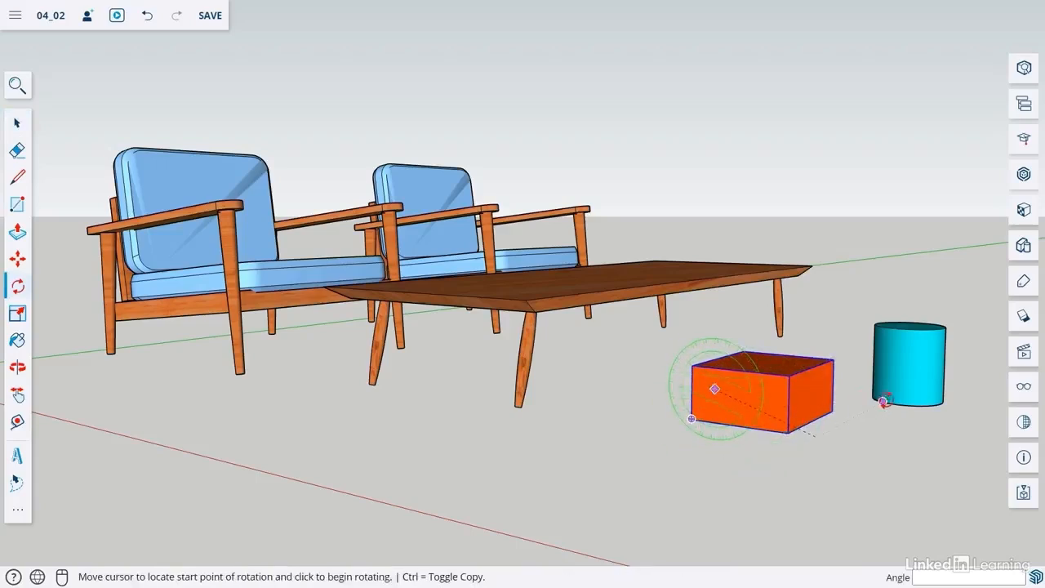
left_click(823, 396)
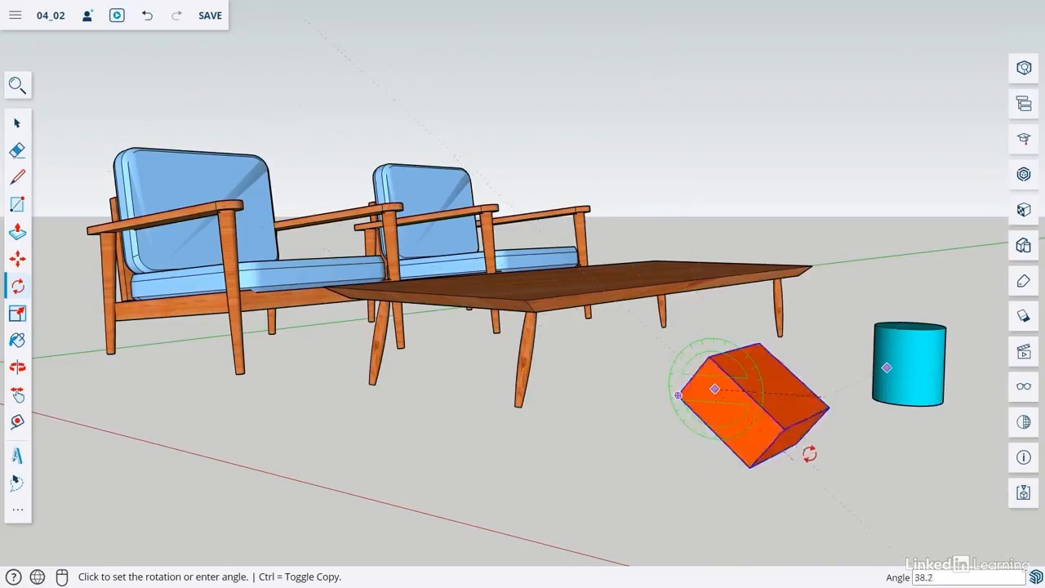
key("space")
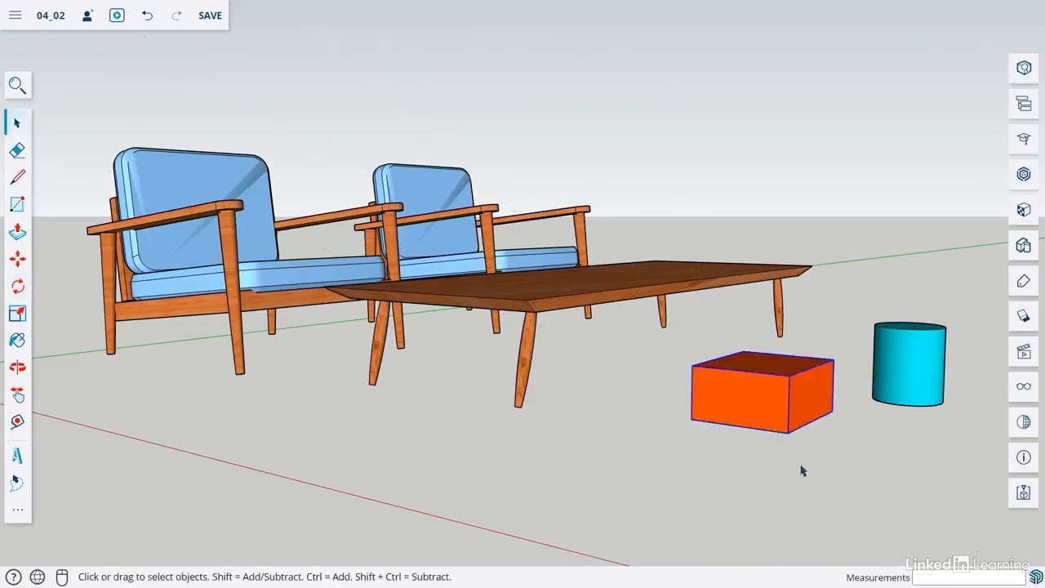
left_click(802, 471)
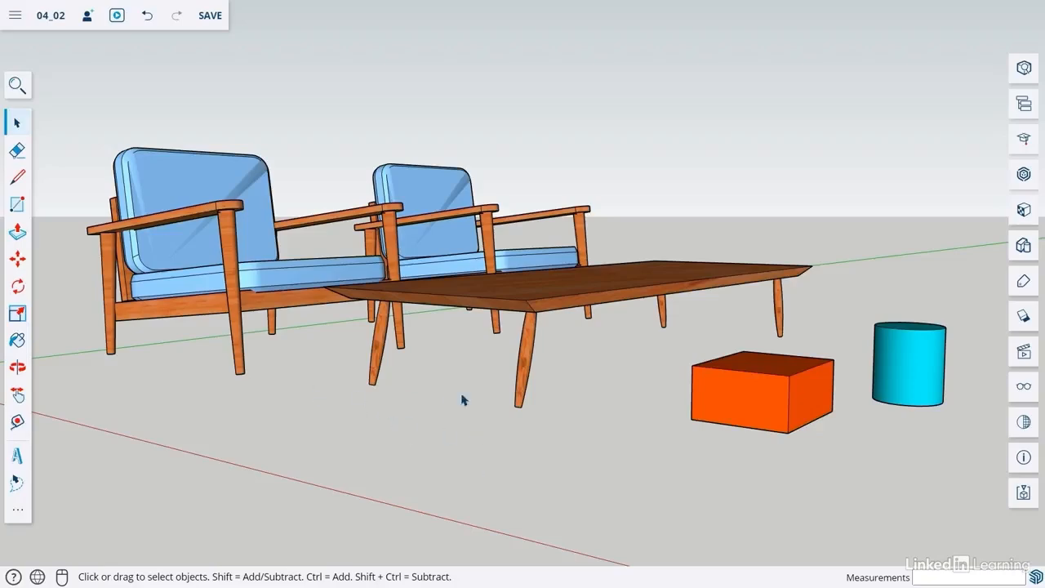
Stretch the coffee table along the green axis and along the red axis, returning each scale to 1.00
middle_click_drag(462, 400, 462, 467)
scroll(459, 476, "down", 3)
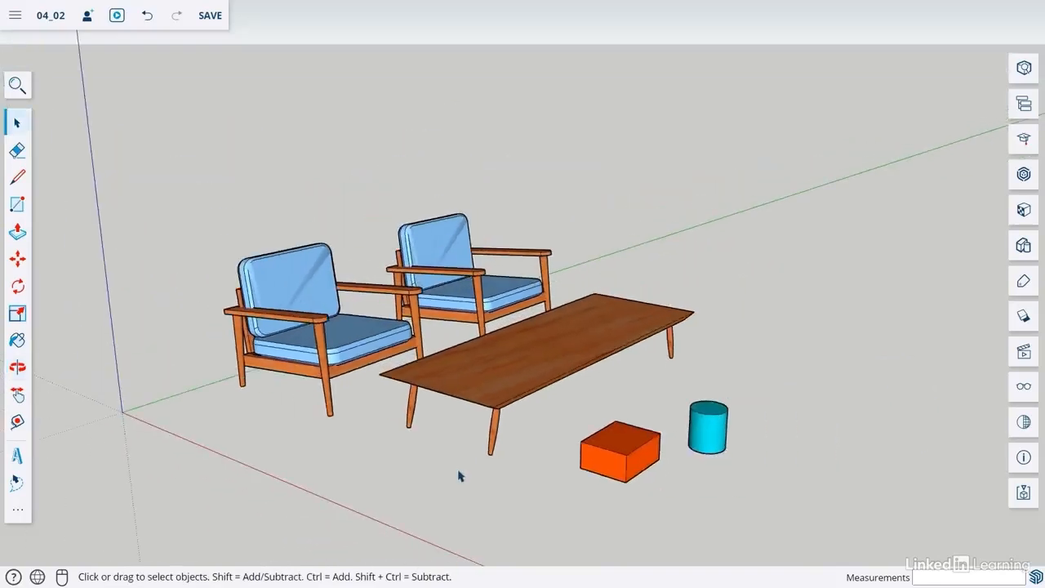
middle_click_drag(459, 431, 562, 414, "shift")
scroll(538, 408, "up", 3)
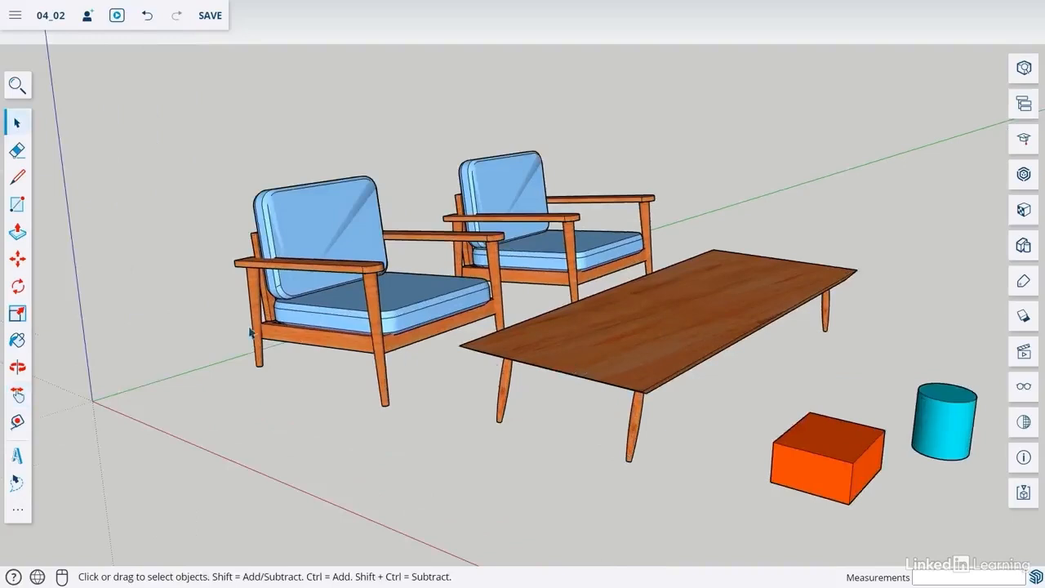
left_click(18, 315)
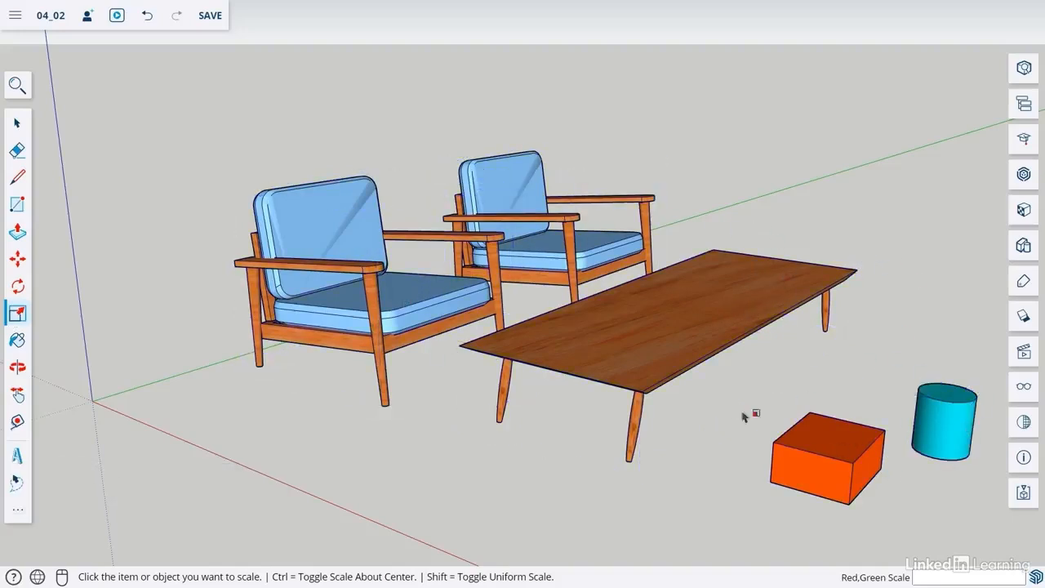
left_click(694, 318)
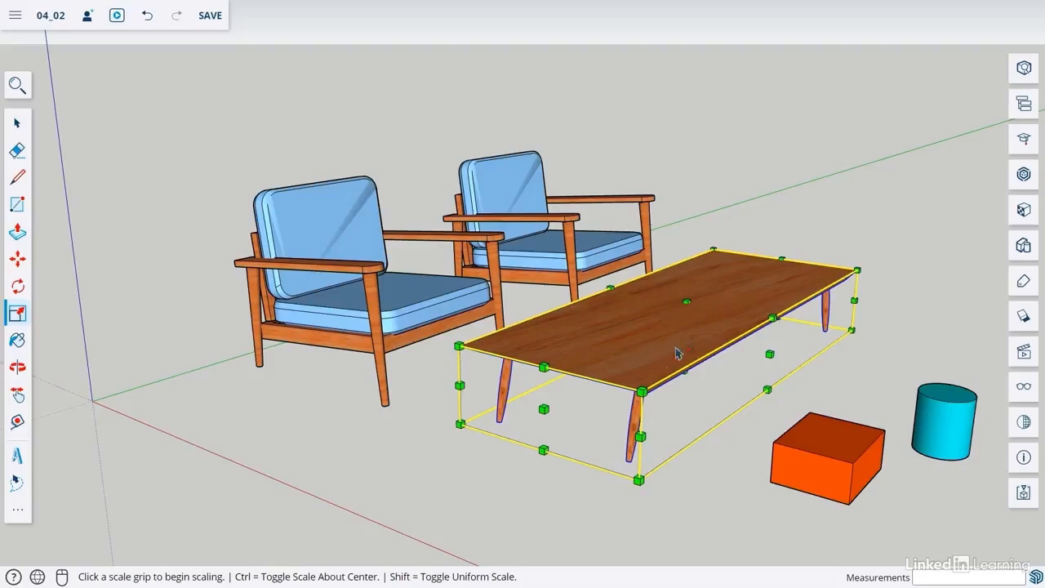
left_click(544, 408)
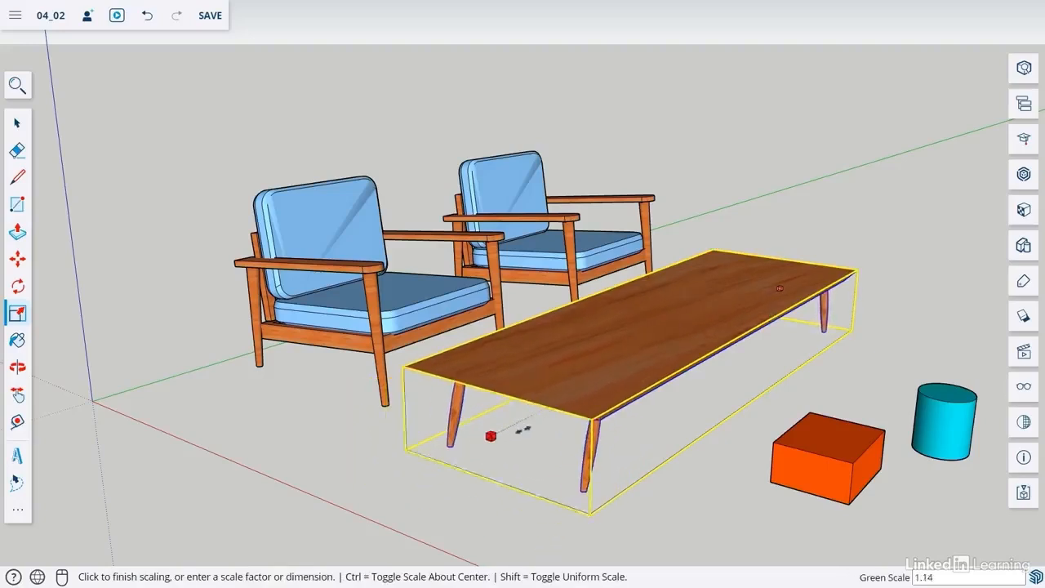
left_click(543, 412)
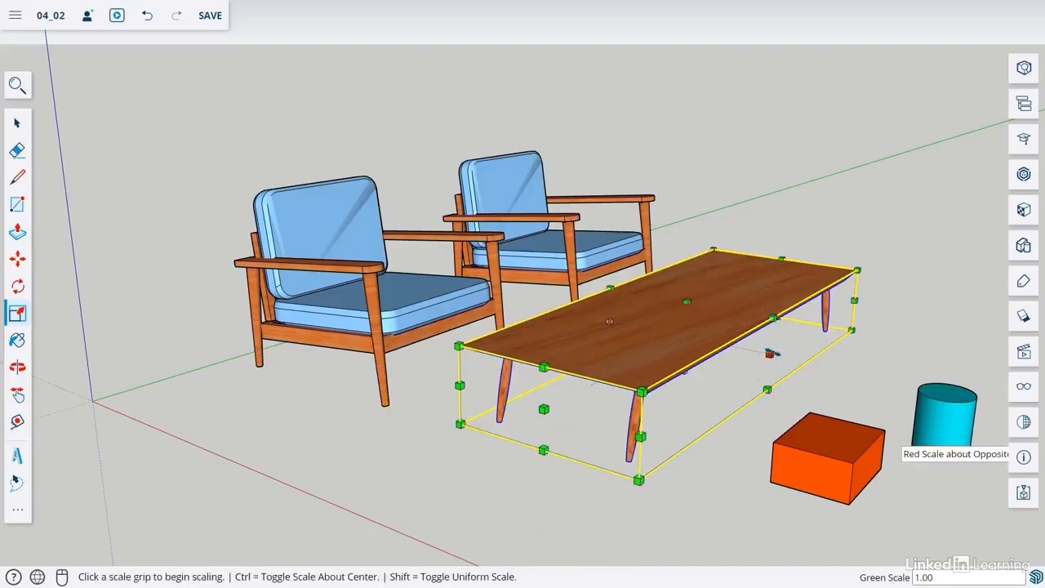
left_click(769, 353)
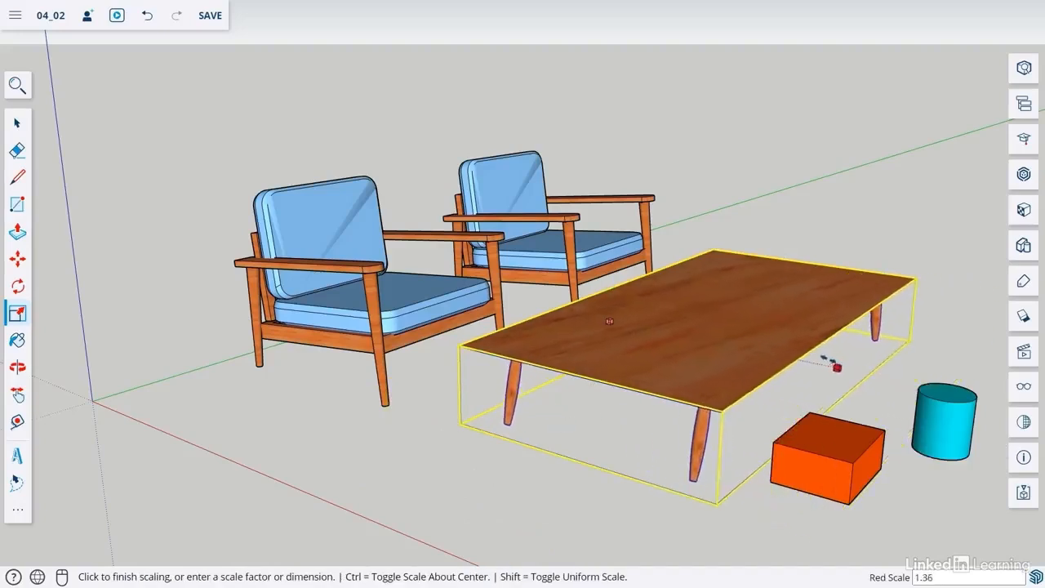
left_click(784, 351)
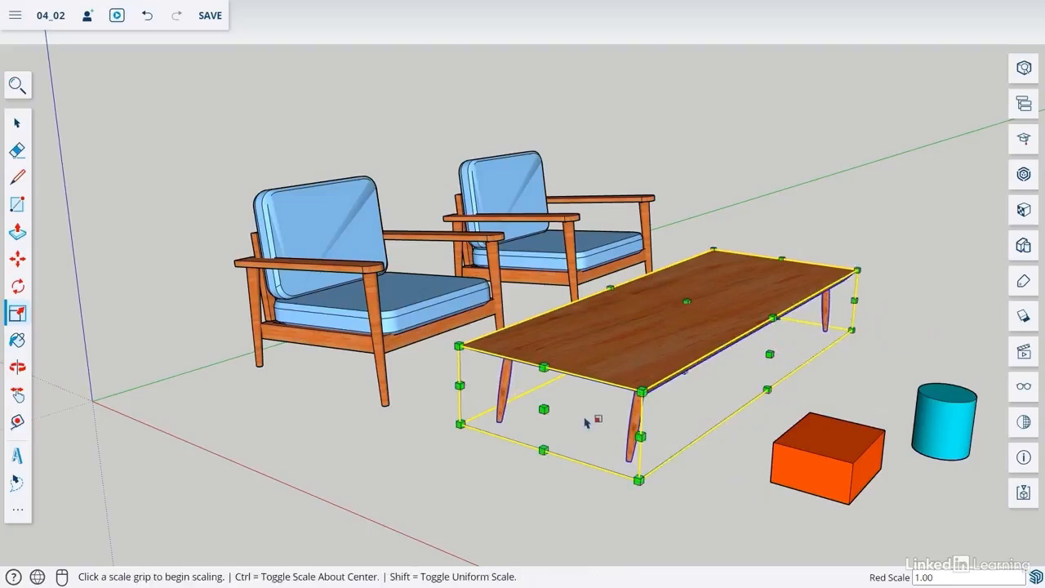
Try scaling the coffee table along red and blue together, and uniformly from a far upper corner of its bounding box
left_click(774, 325)
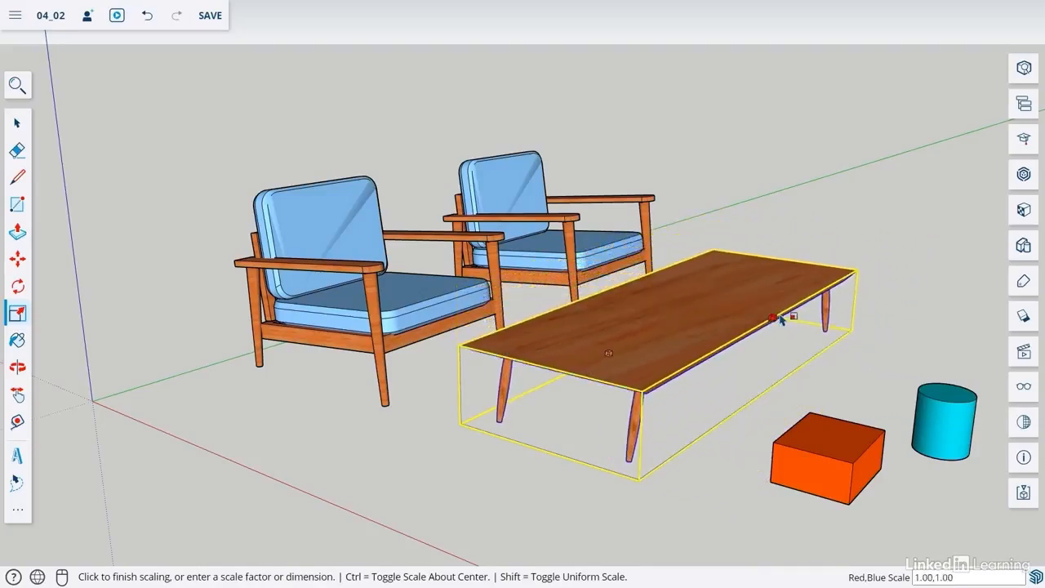
left_click(779, 318)
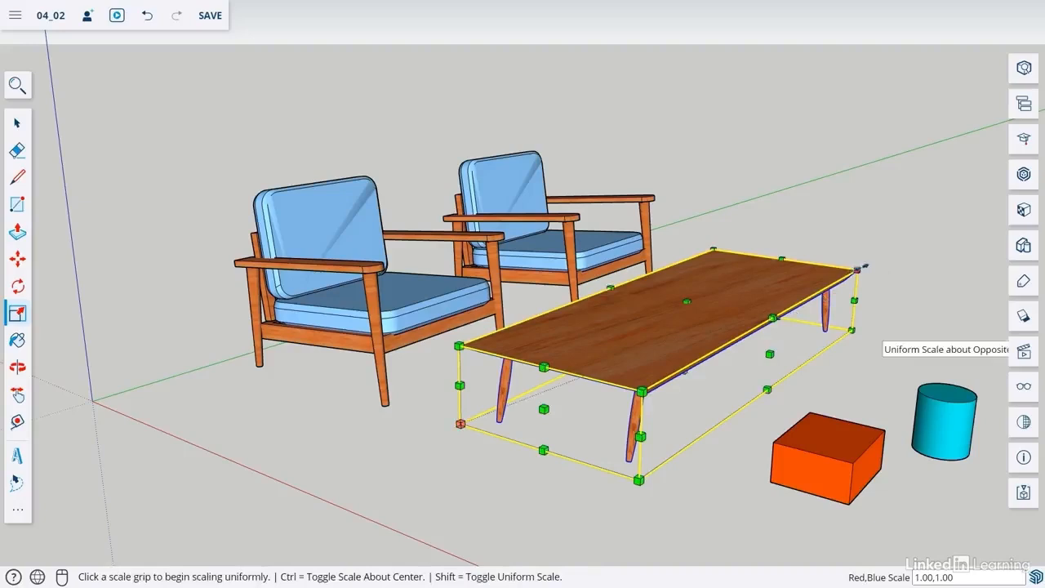
left_click(859, 268)
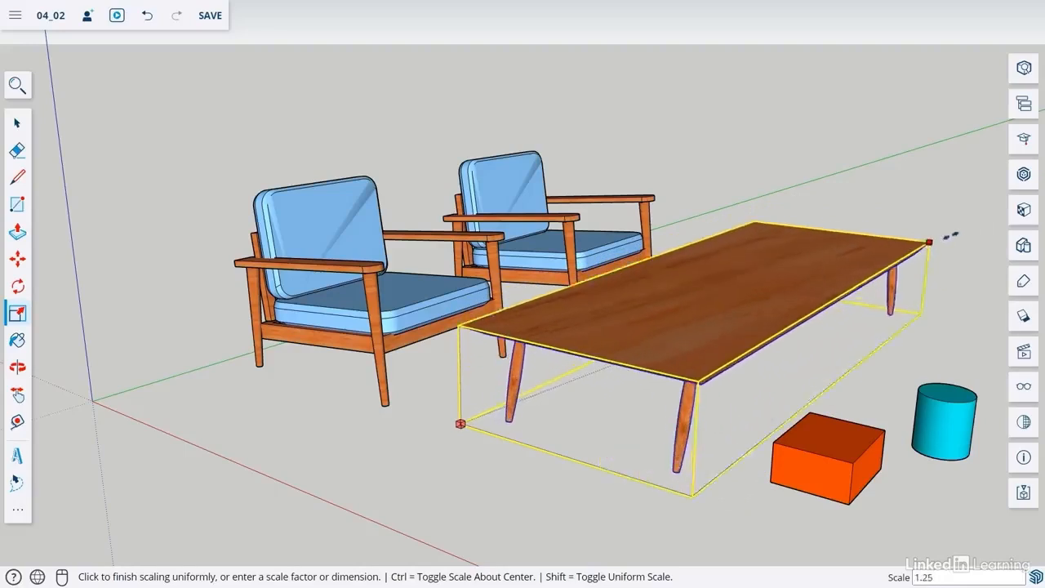
key("Escape")
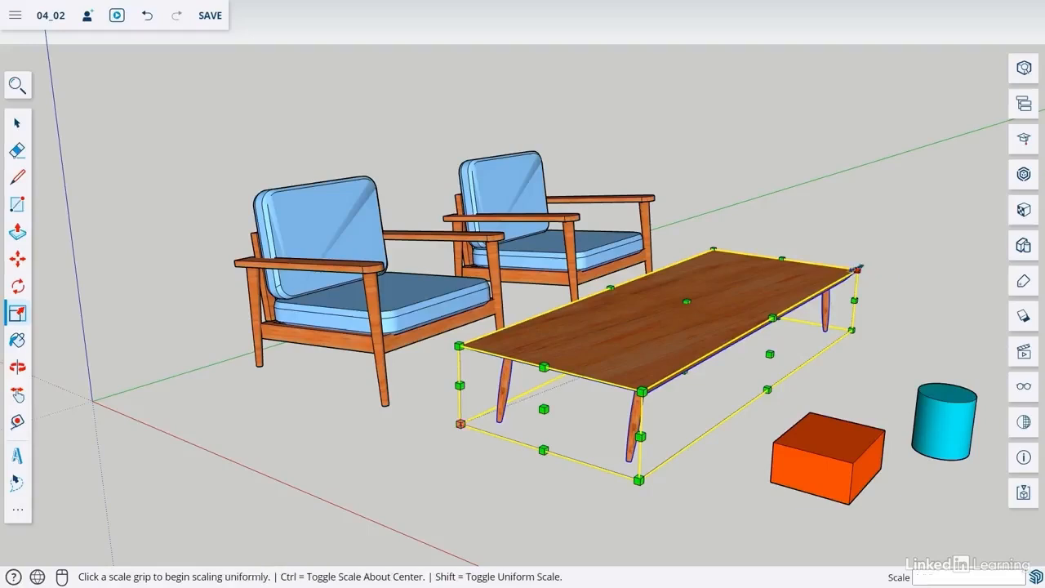
Scale the coffee table uniformly by exactly 1.5 from its far upper corner, undo the scaling, and deselect the table
left_click(865, 266)
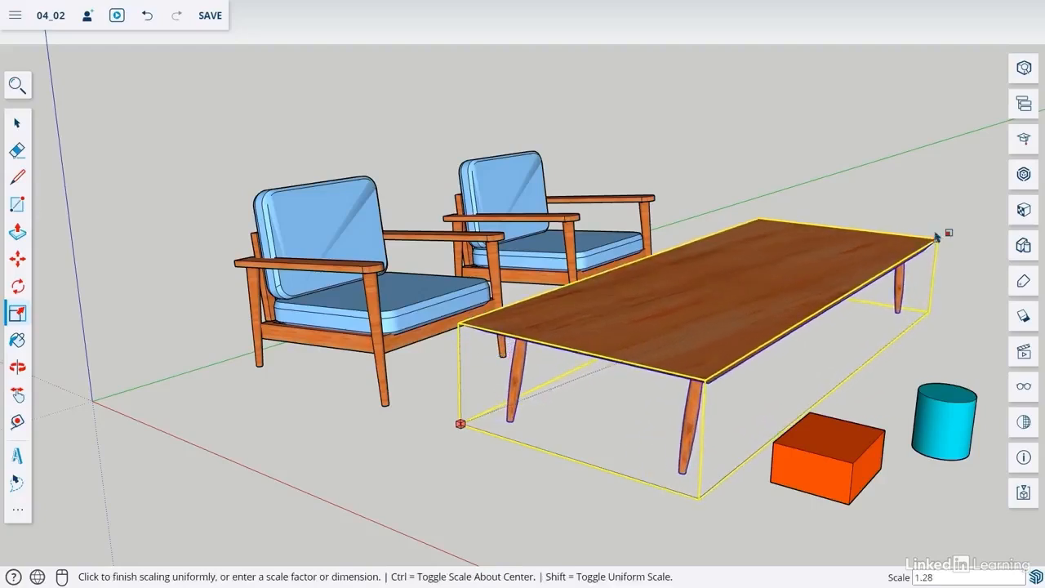
left_click(937, 236)
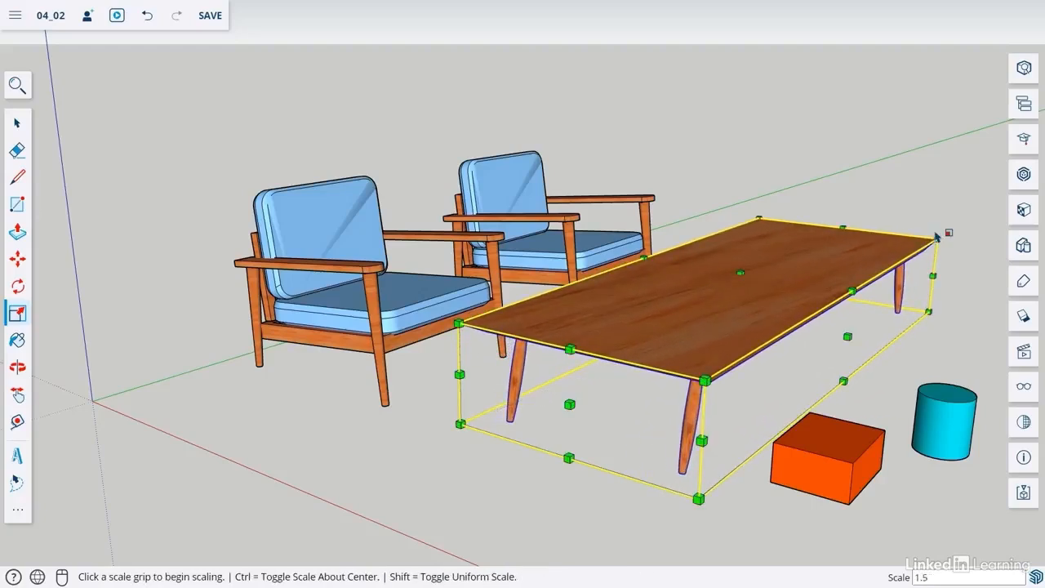
key("Return")
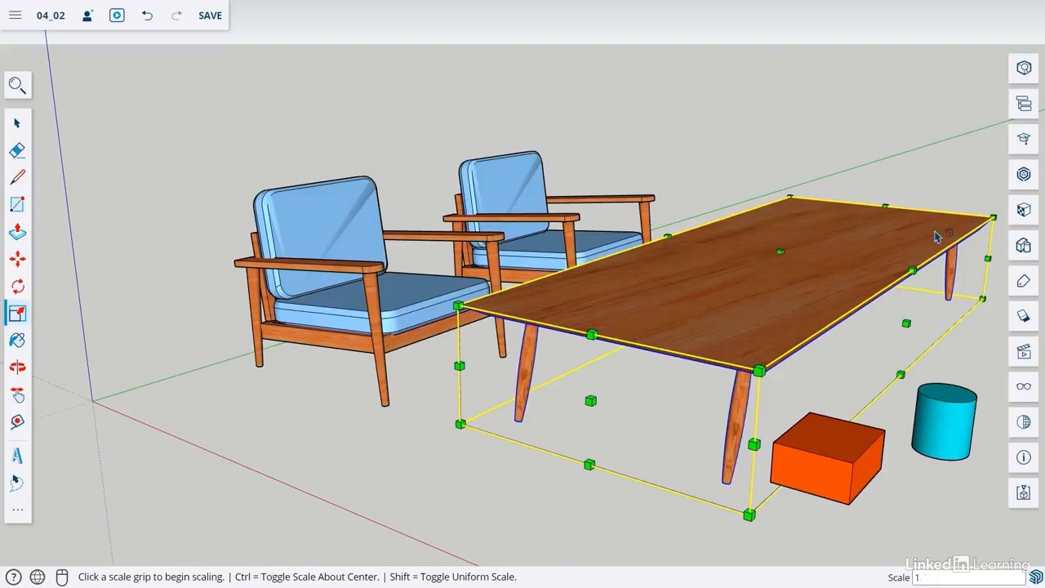
key("ctrl+z")
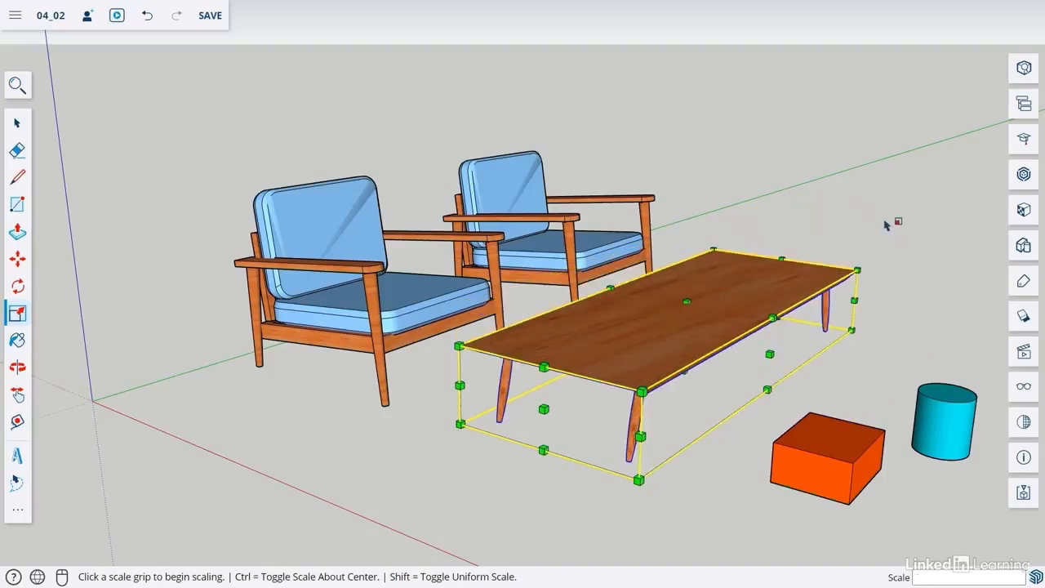
left_click(17, 123)
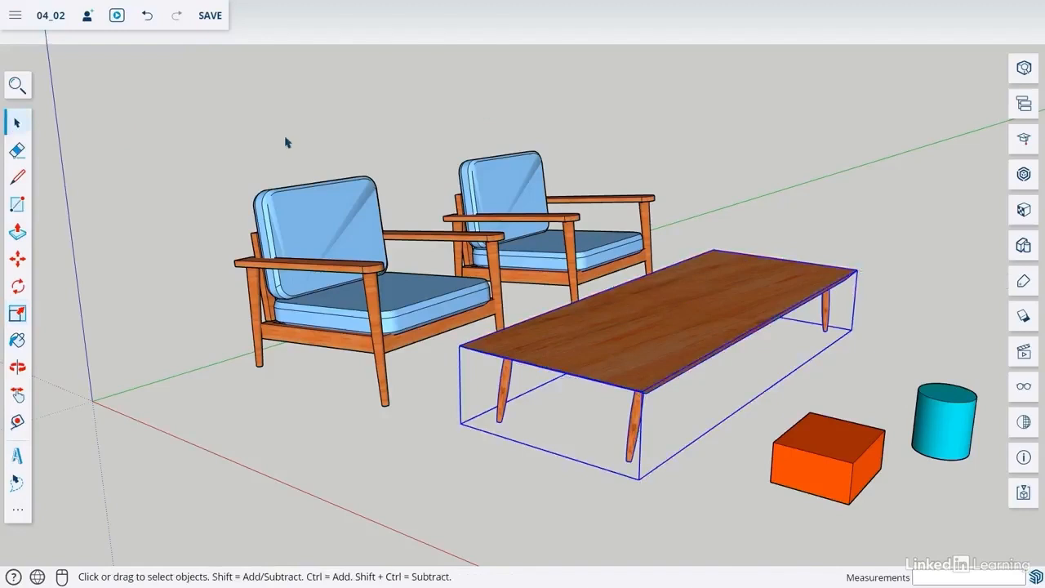
left_click(286, 142)
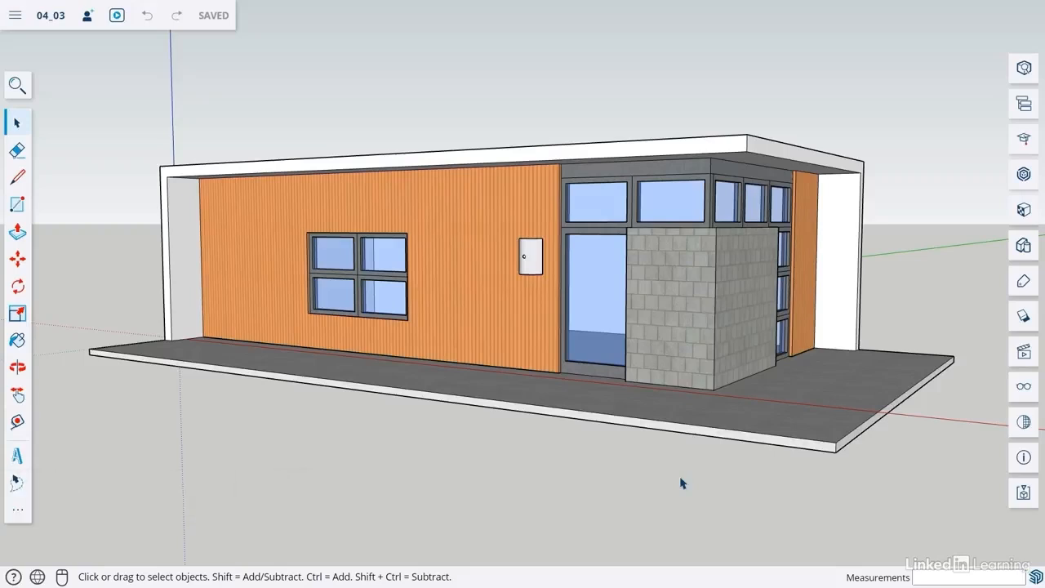
In model 04_03, select the roof's long front fascia face and its bordering edges one at a time
triple_click(612, 154)
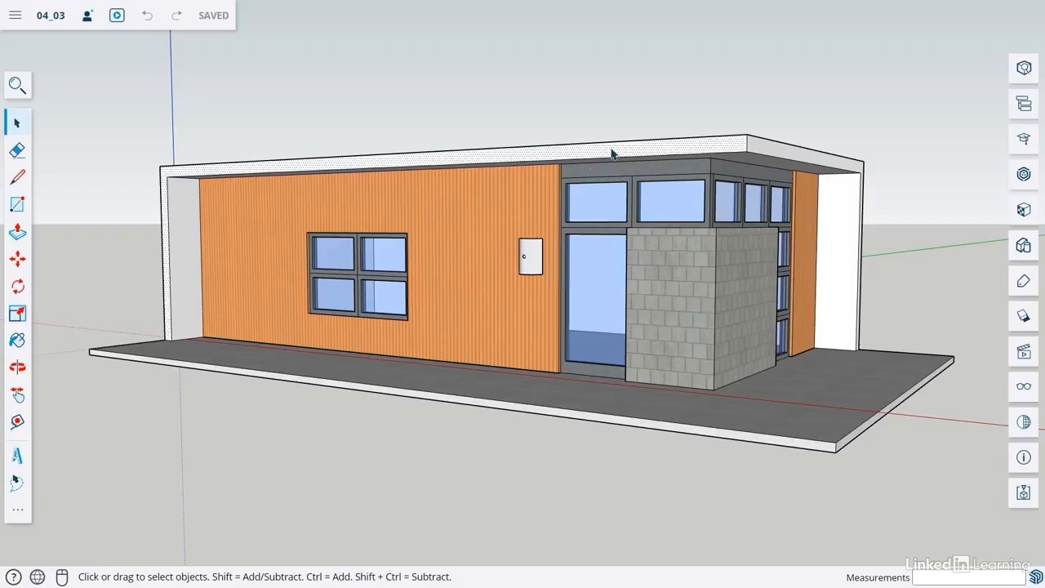
left_click(652, 142)
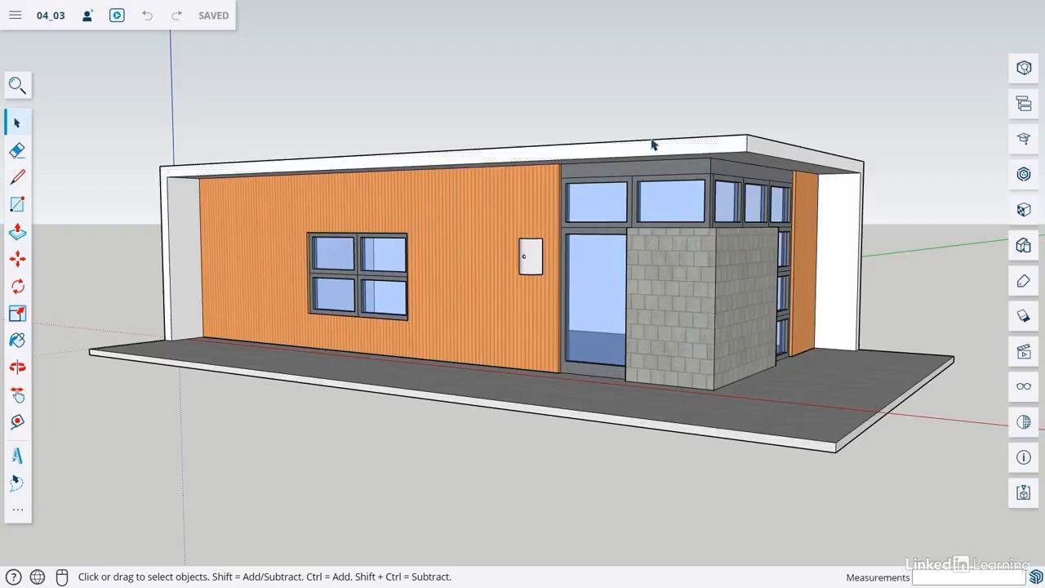
left_click(696, 145)
left_click(696, 140)
left_click(734, 153)
Extend the roof by moving its short end face outward along the red axis by exactly 3'
left_click(758, 157)
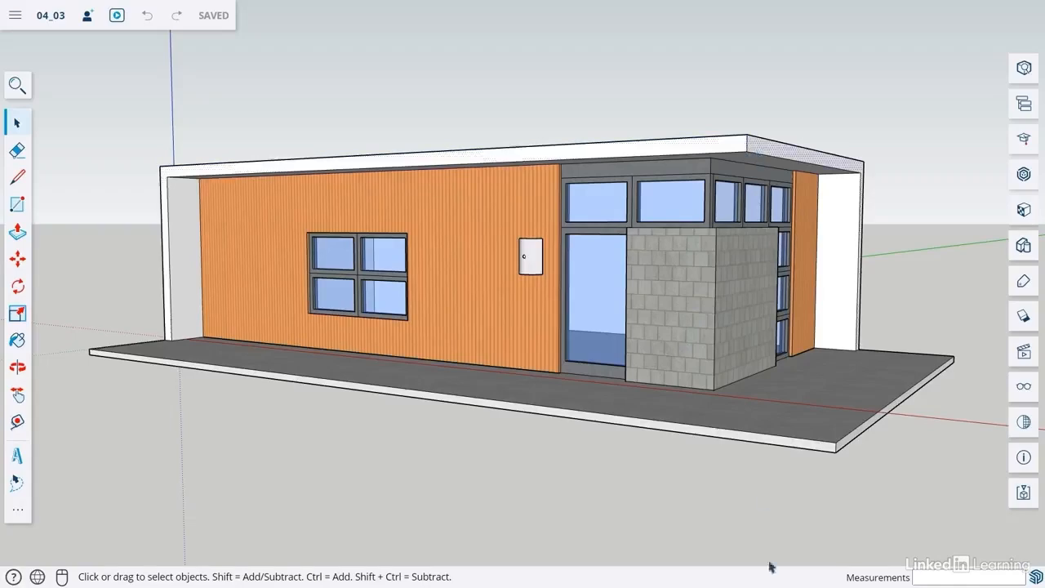
middle_click_drag(699, 481, 643, 389)
left_click(17, 259)
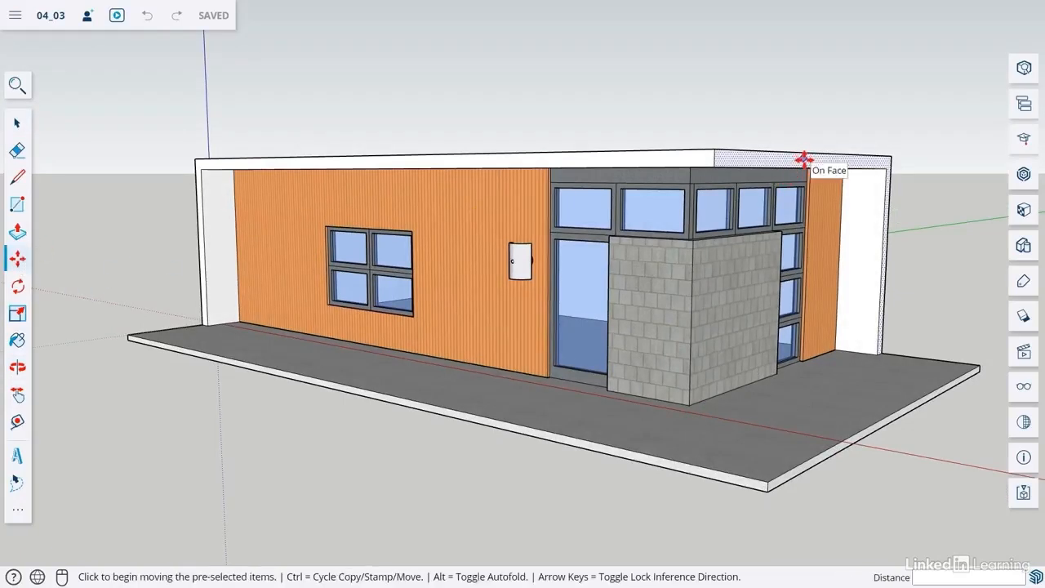
left_click(803, 158)
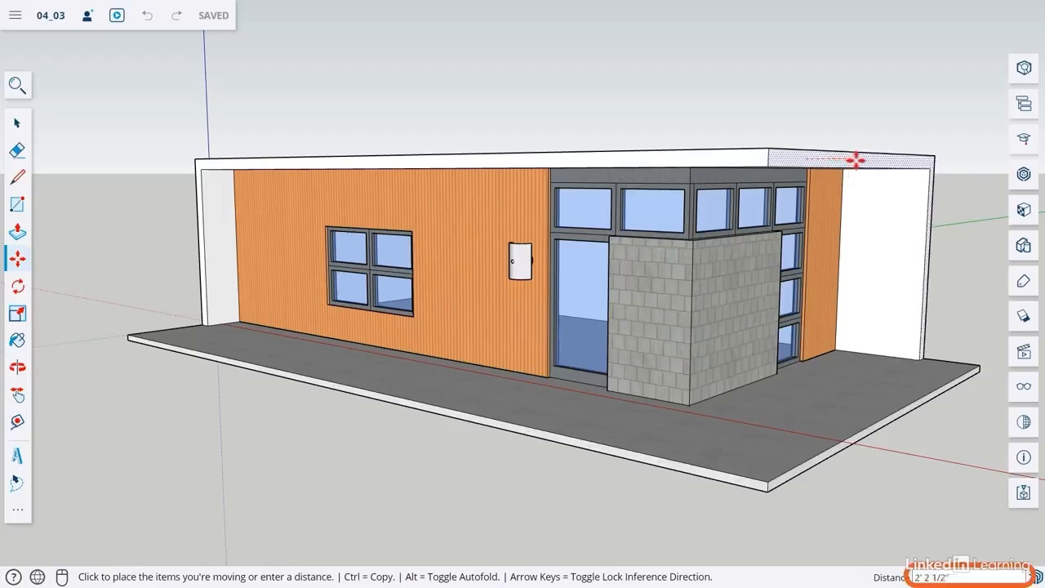
left_click(856, 160)
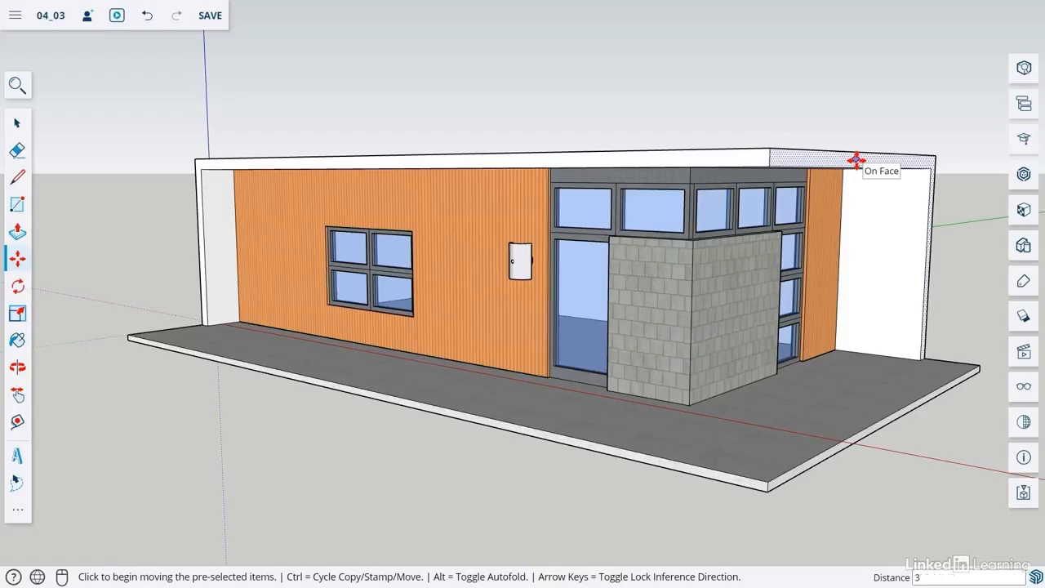
key("Return")
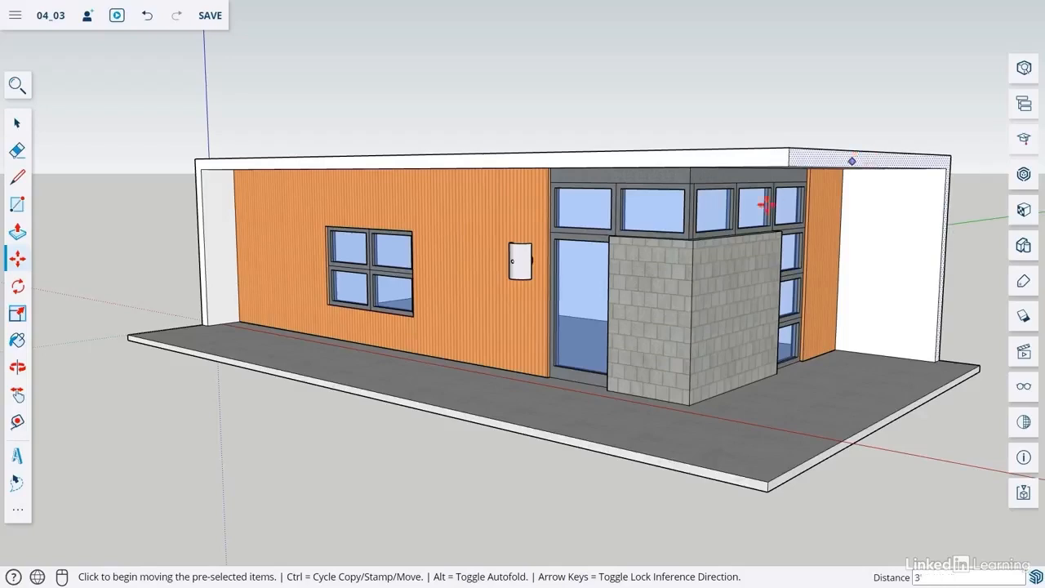
middle_click_drag(737, 276, 812, 288)
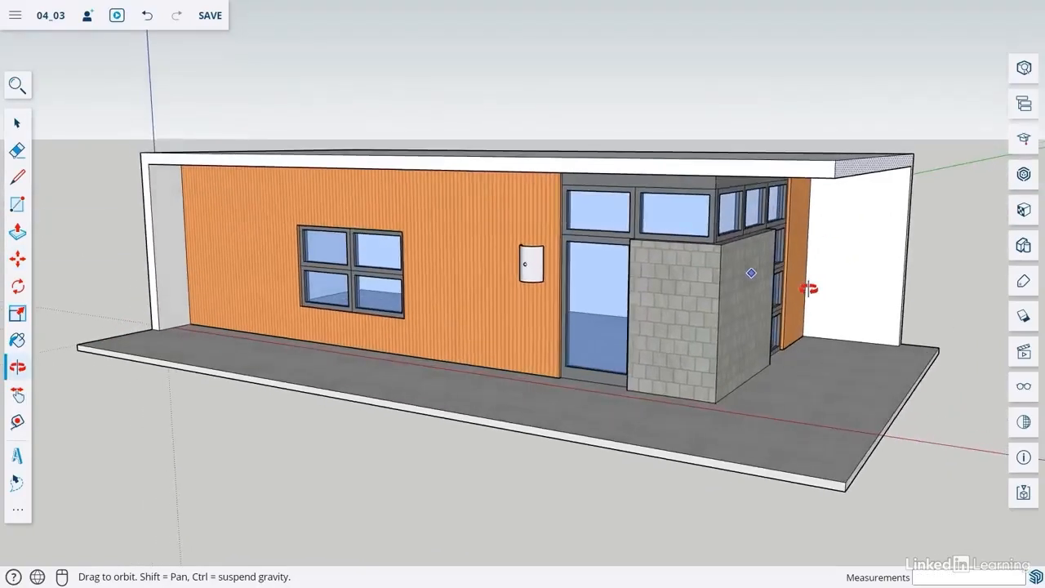
Select the end face of the concrete block wall and move it outward along the red axis by about 10 5/16"
middle_click_drag(841, 151, 774, 335)
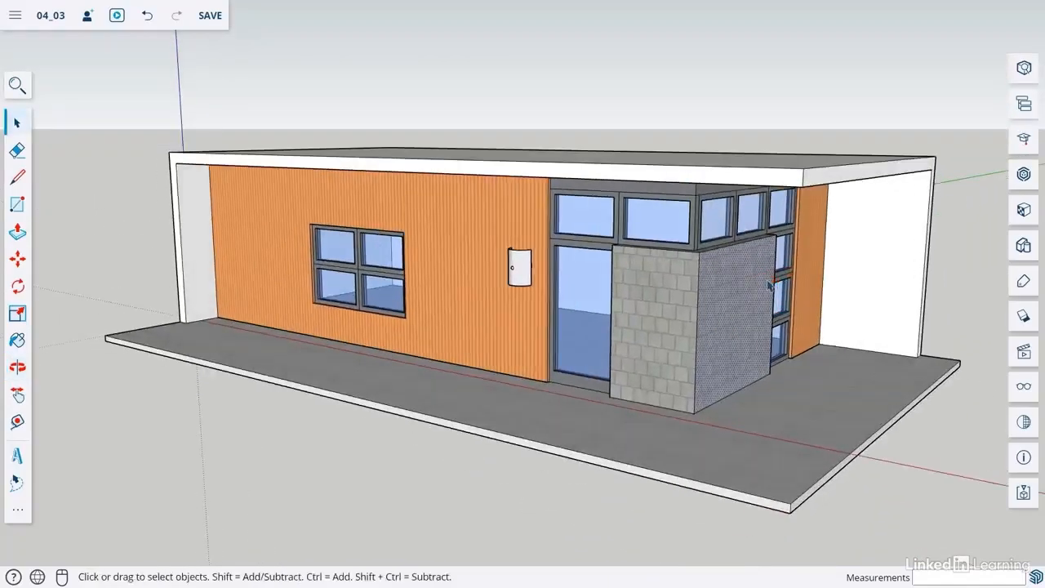
key("m")
left_click(731, 299)
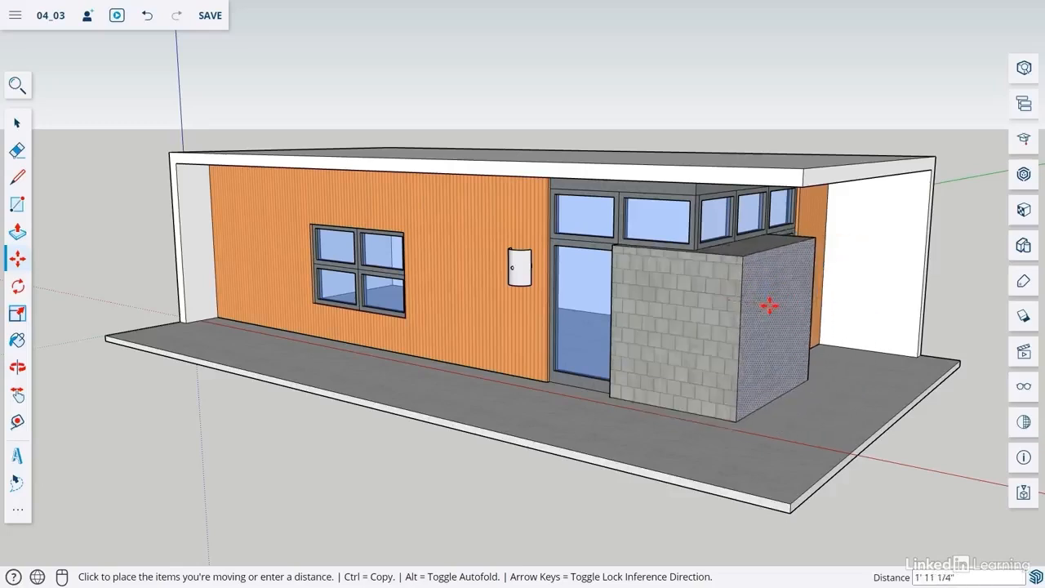
left_click(744, 304)
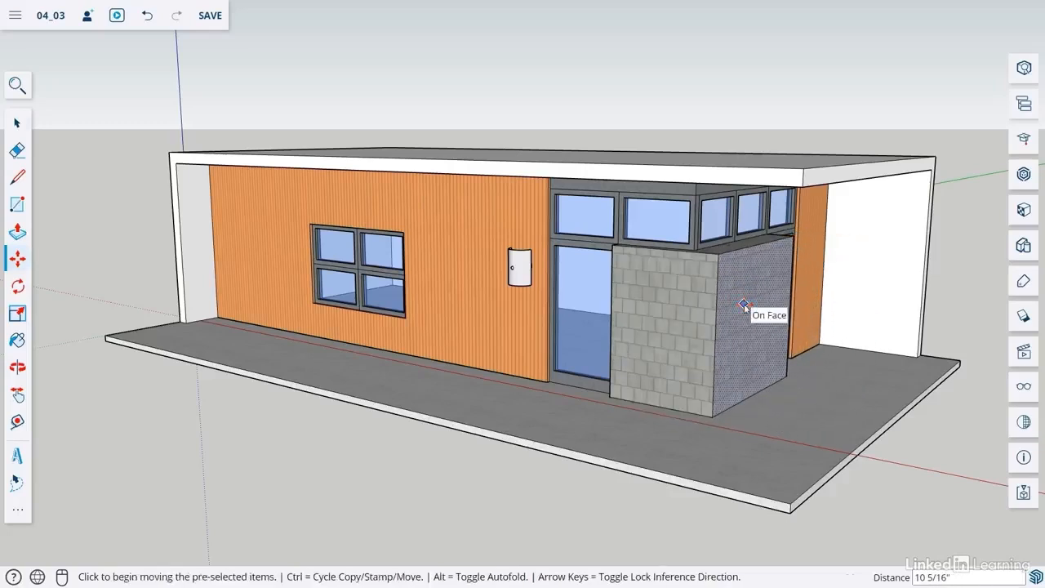
key("space")
Raise the top edge of the roof's short end face about 2' along the blue axis to slope the roof
middle_click_drag(804, 349, 781, 325)
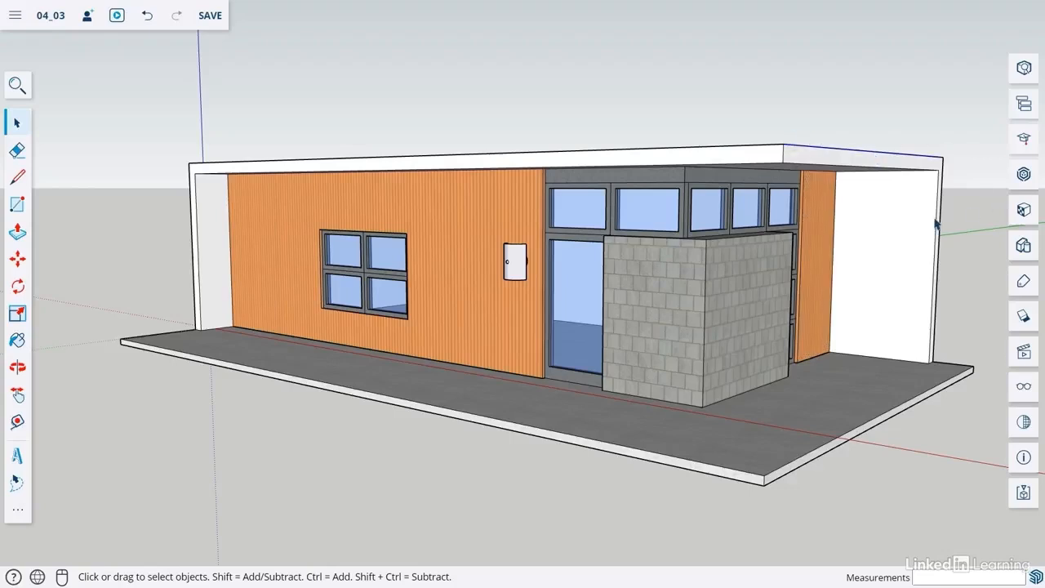
key("m")
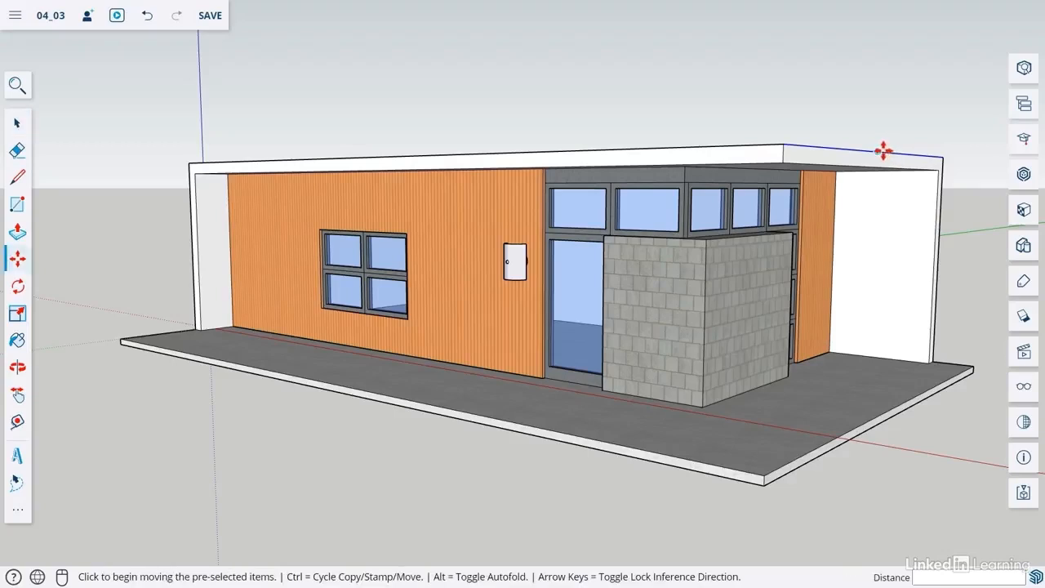
left_click(880, 148)
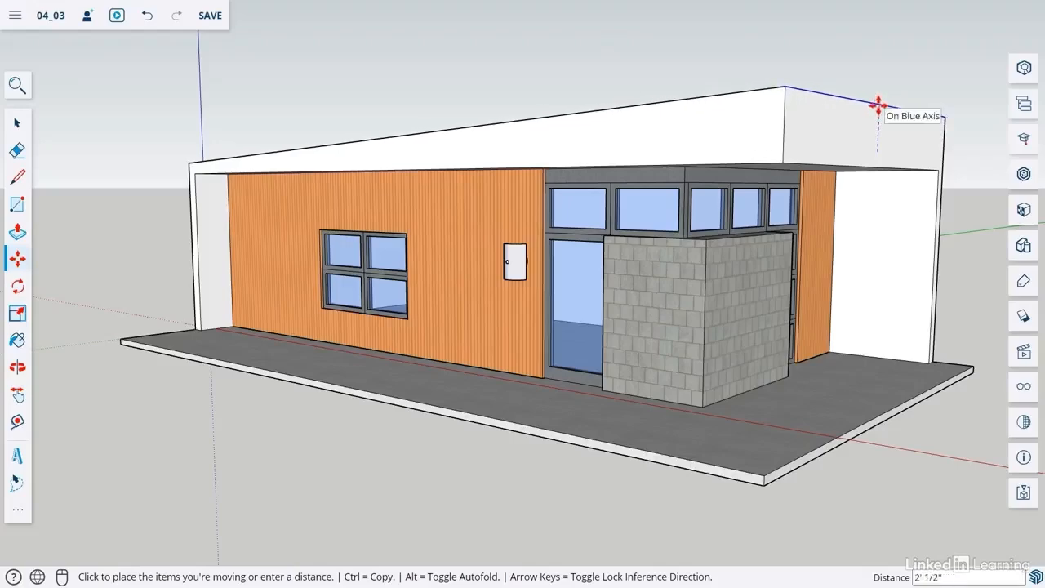
left_click(878, 104)
key("space")
middle_click_drag(785, 211, 840, 198)
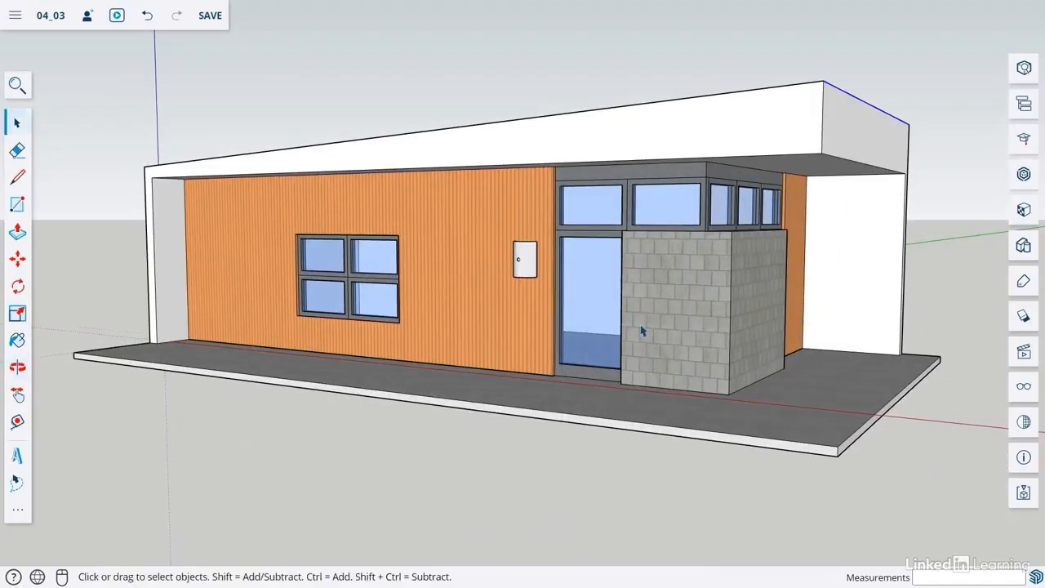
Select the floor slab's long front face and rotate it outward about 10 degrees around its corner nearest the origin
scroll(641, 331, "down", 2)
middle_click_drag(641, 335, 618, 359)
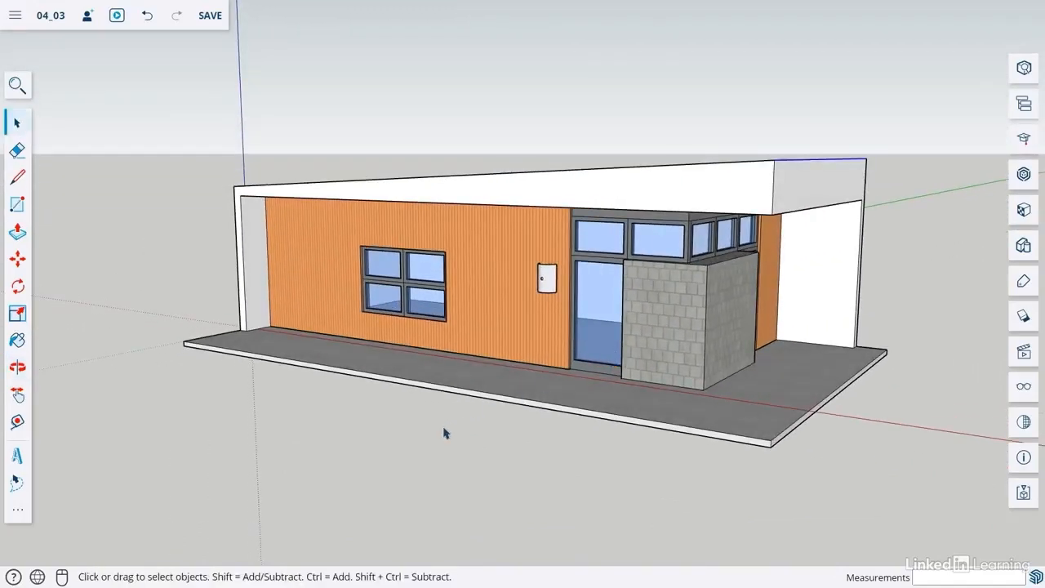
scroll(445, 432, "up", 2)
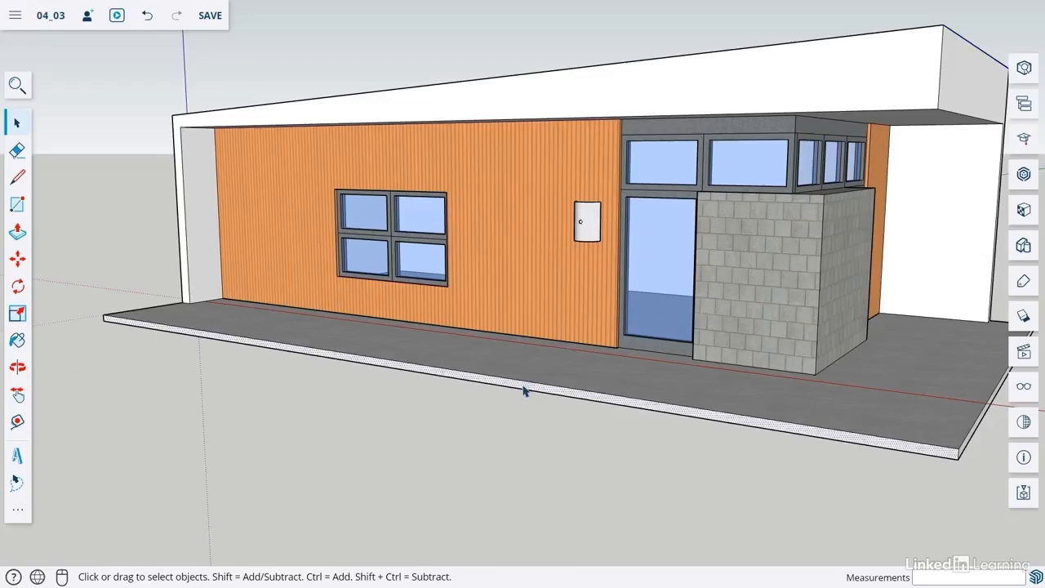
scroll(521, 431, "down", 2)
middle_click_drag(520, 432, 501, 469)
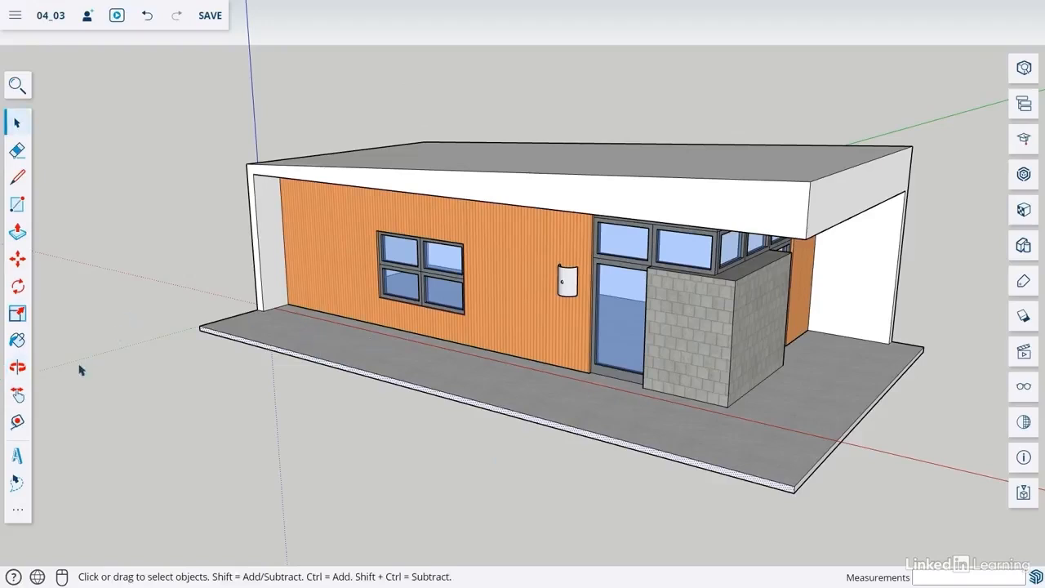
left_click(18, 286)
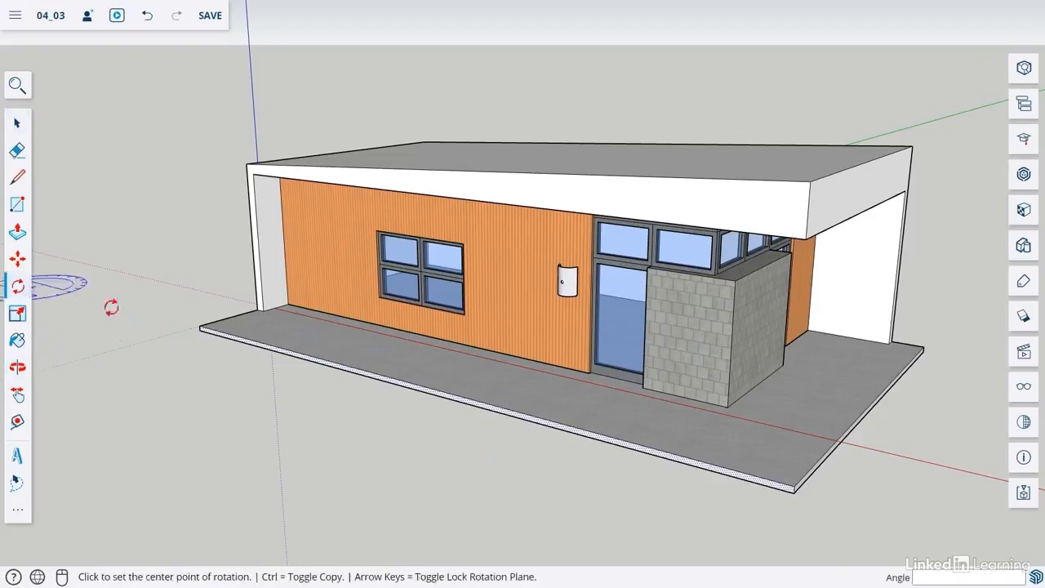
left_click(200, 325)
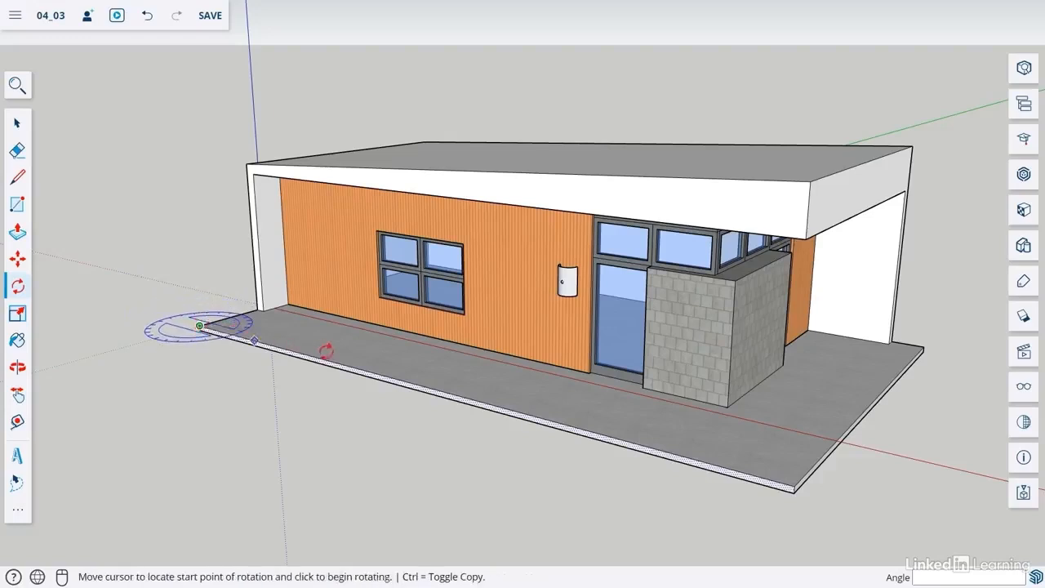
left_click(382, 372)
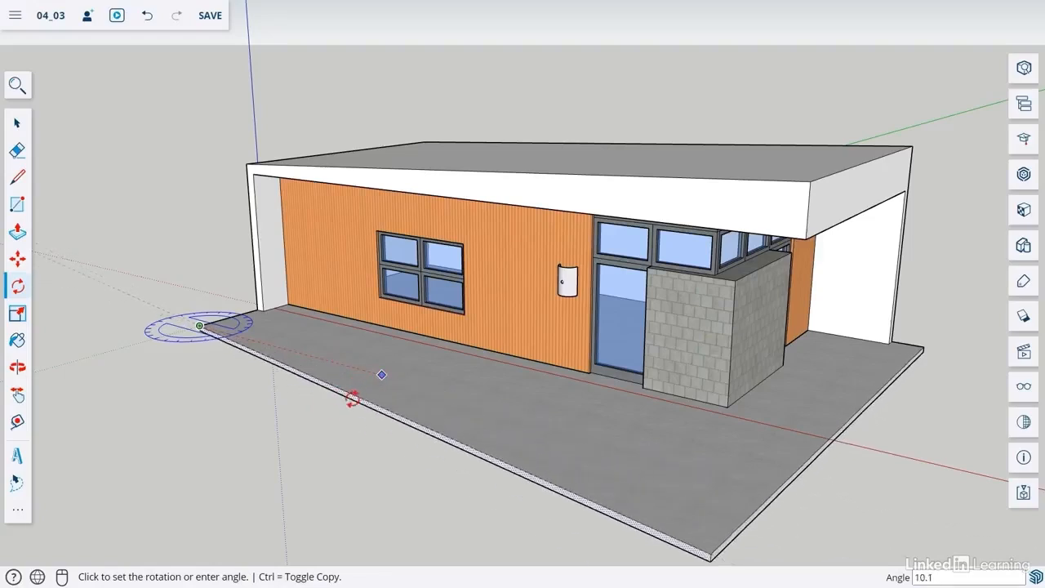
left_click(349, 400)
key("space")
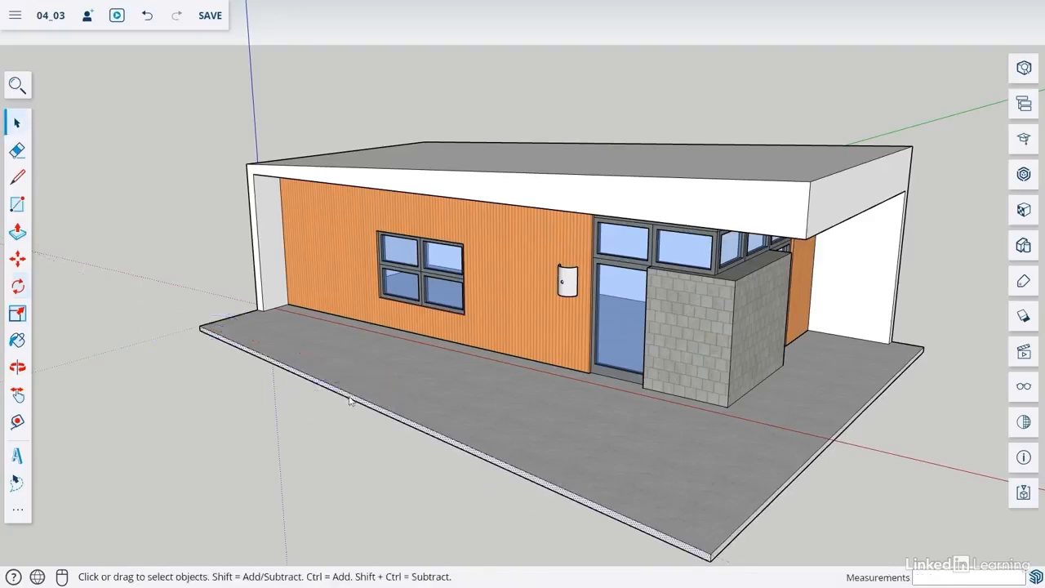
Try scaling the slab's angled front face along the green axis and along the blue axis, undoing each attempt
middle_click_drag(289, 433, 371, 382)
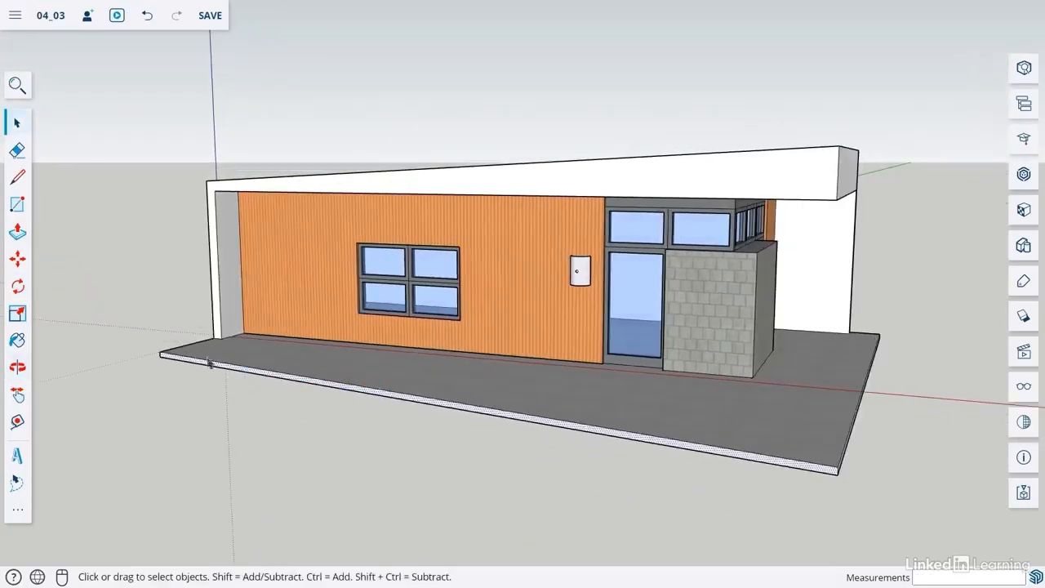
left_click(17, 314)
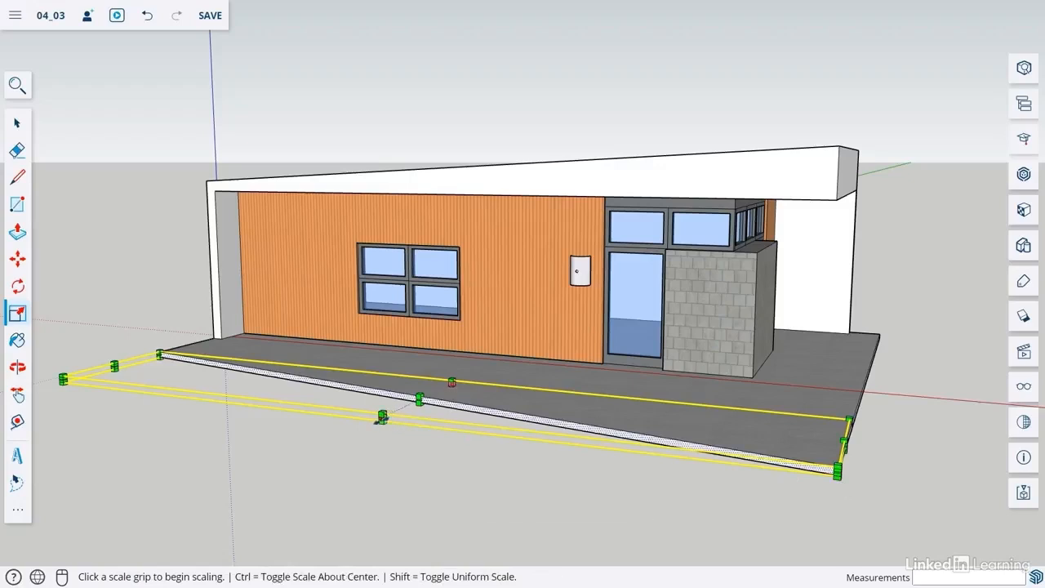
left_click(381, 419)
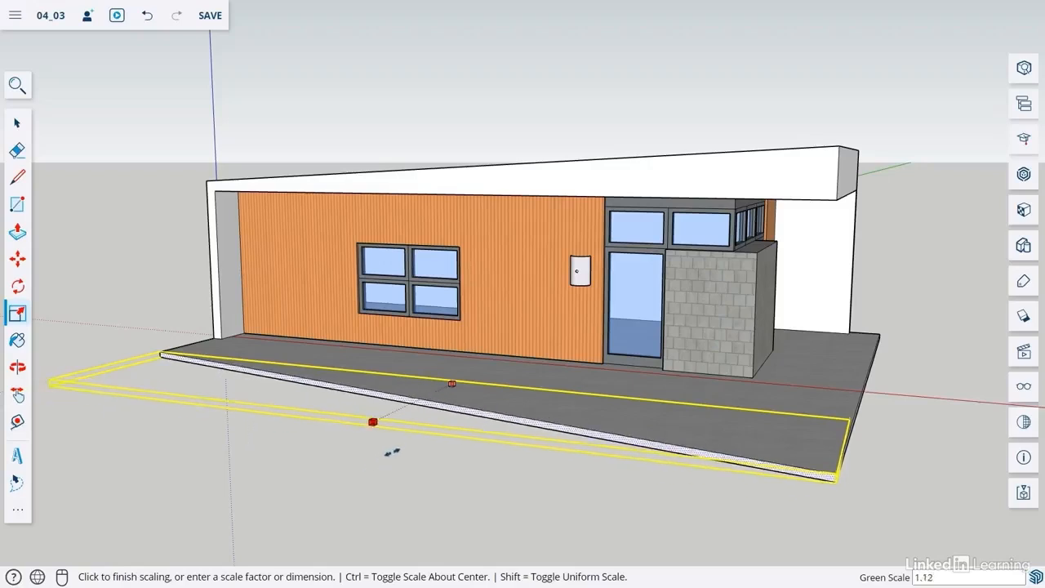
left_click(400, 447)
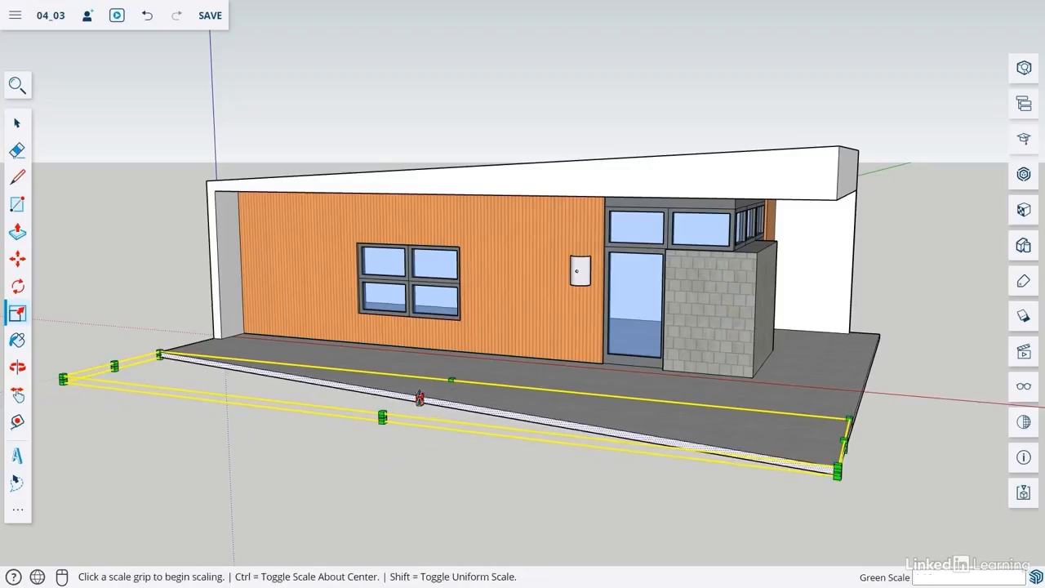
left_click(419, 399)
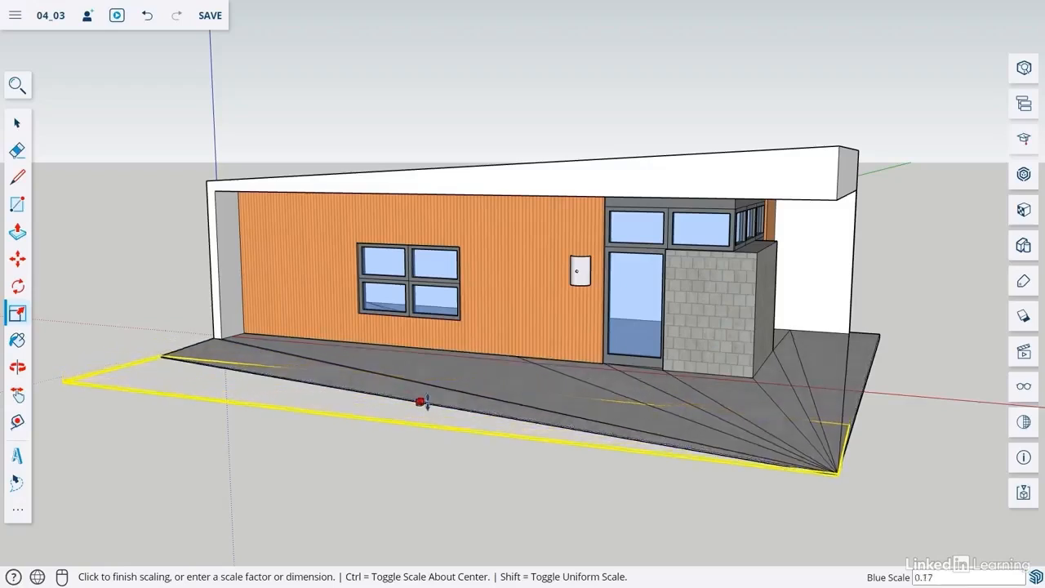
left_click(420, 398)
key("ctrl")
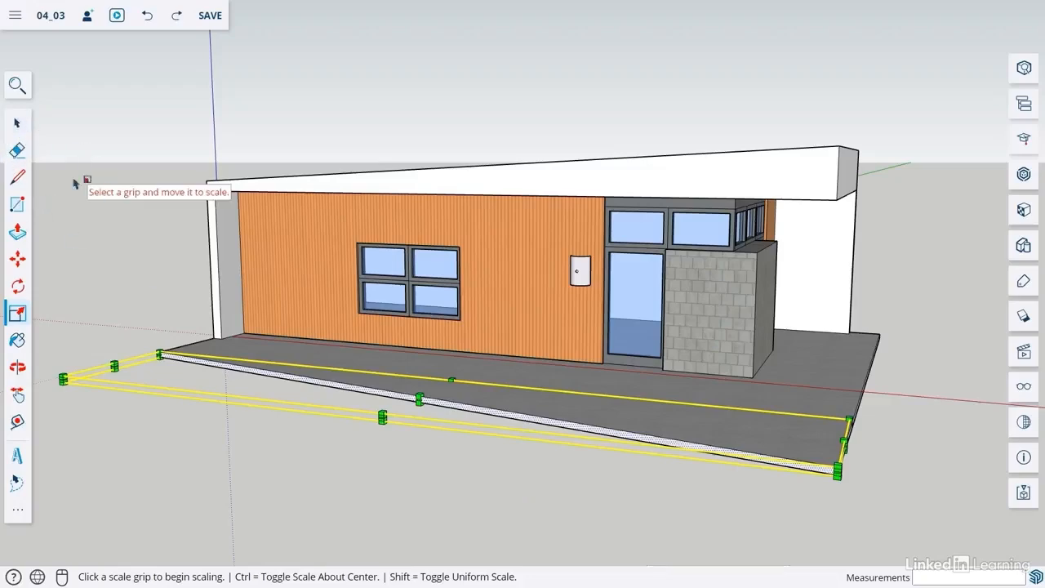
key("space")
middle_click_drag(105, 215, 96, 328)
scroll(218, 348, "down", 1)
middle_click_drag(268, 325, 240, 300)
scroll(250, 299, "up", 2)
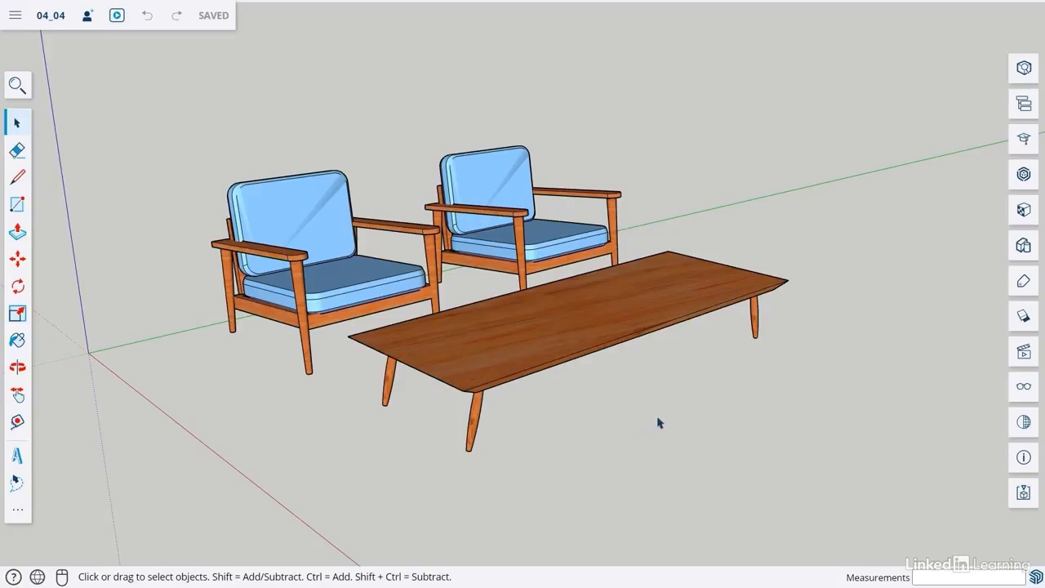
In model 04_04, copy the coffee table, paste the duplicate beside the original along the green axis, and deselect it
scroll(659, 423, "down", 2)
middle_click_drag(665, 413, 605, 448)
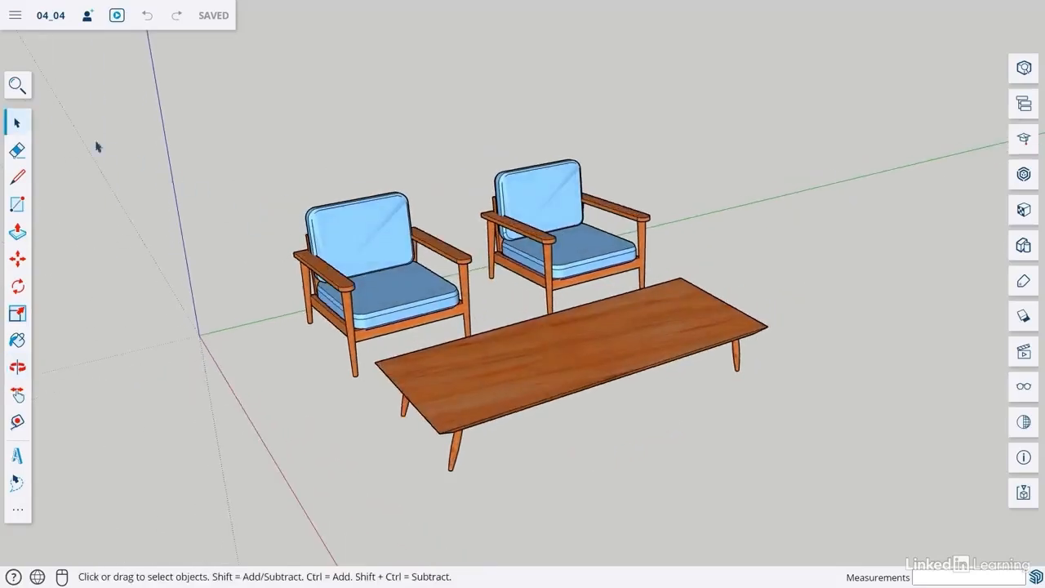
left_click(638, 361)
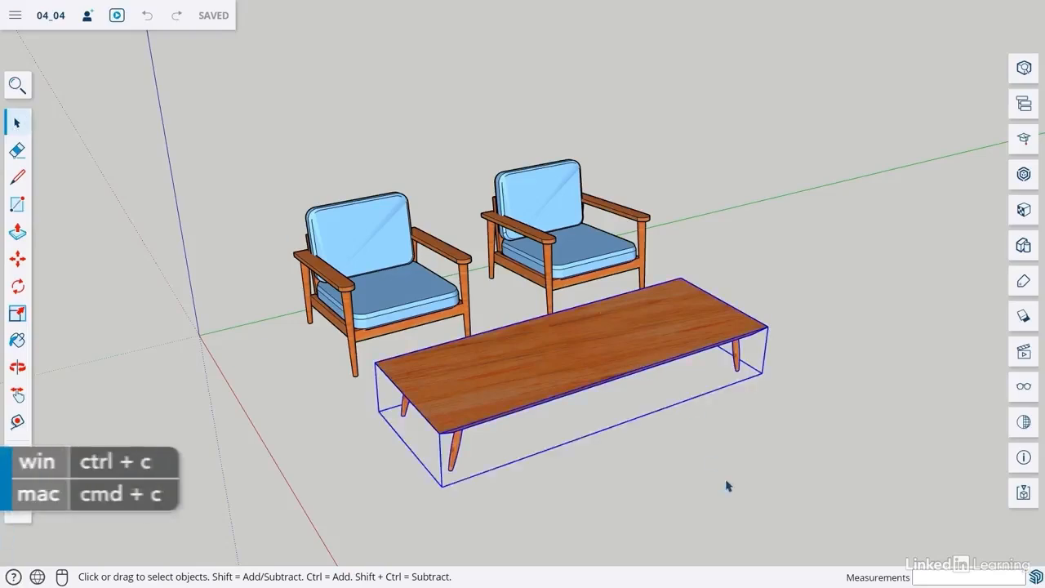
key("ctrl+c")
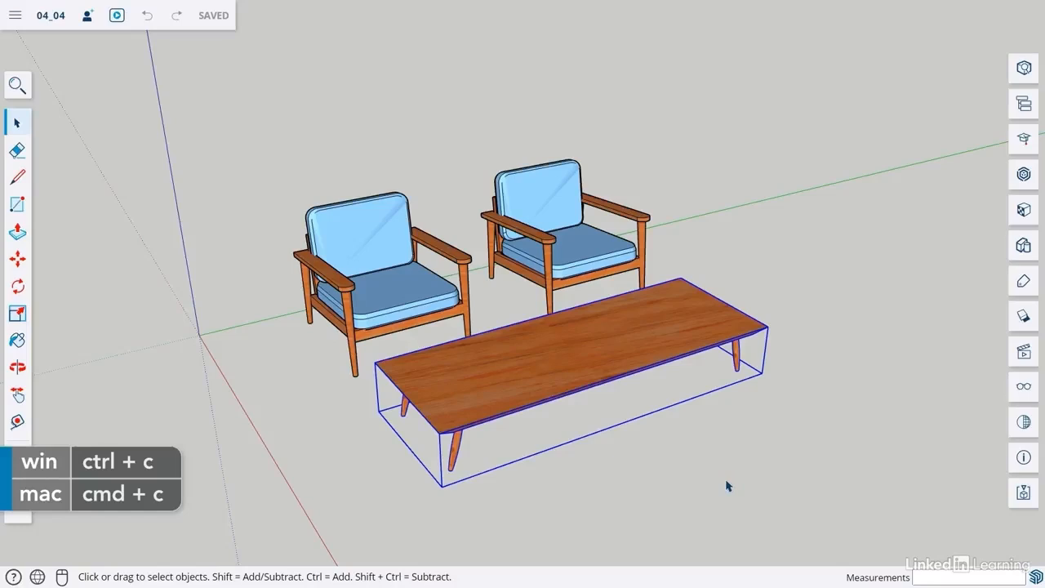
key("ctrl+v")
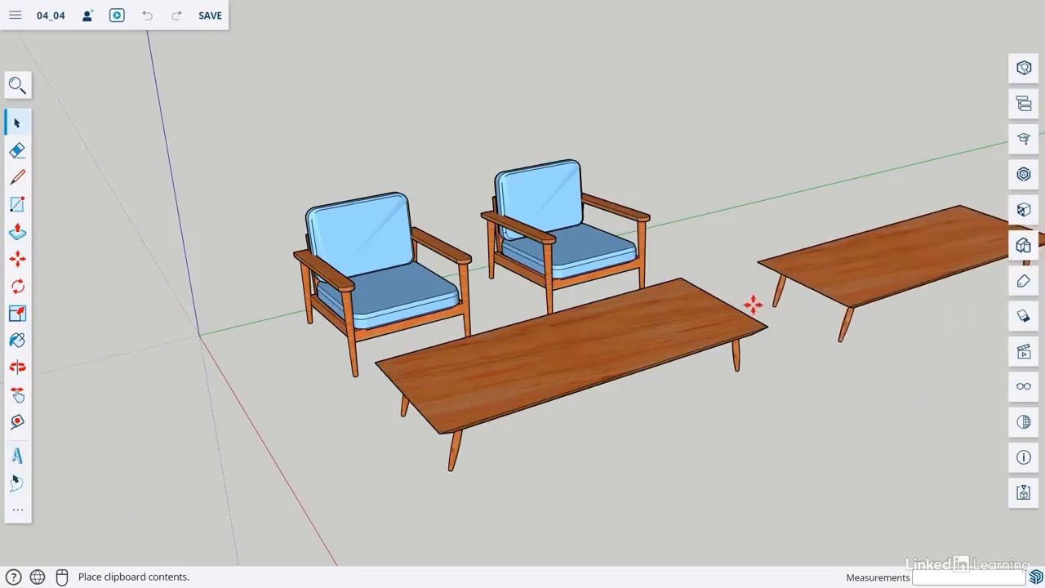
left_click(752, 305)
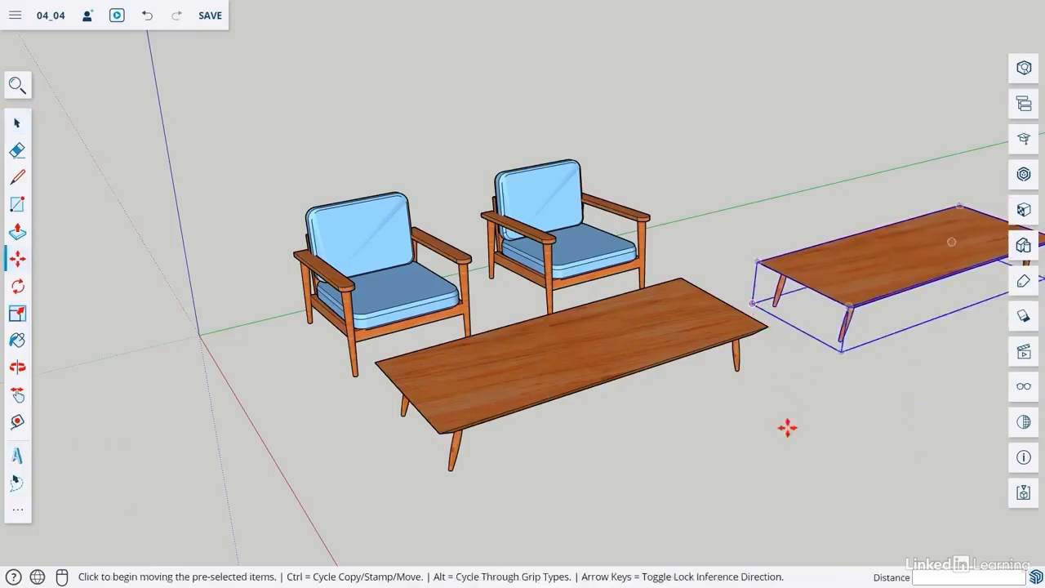
key("space")
middle_click_drag(795, 429, 783, 465)
left_click(782, 466)
Place a copy of the armchair farther from the origin 5' away along the green axis with the Move tool
middle_click_drag(726, 424, 499, 474)
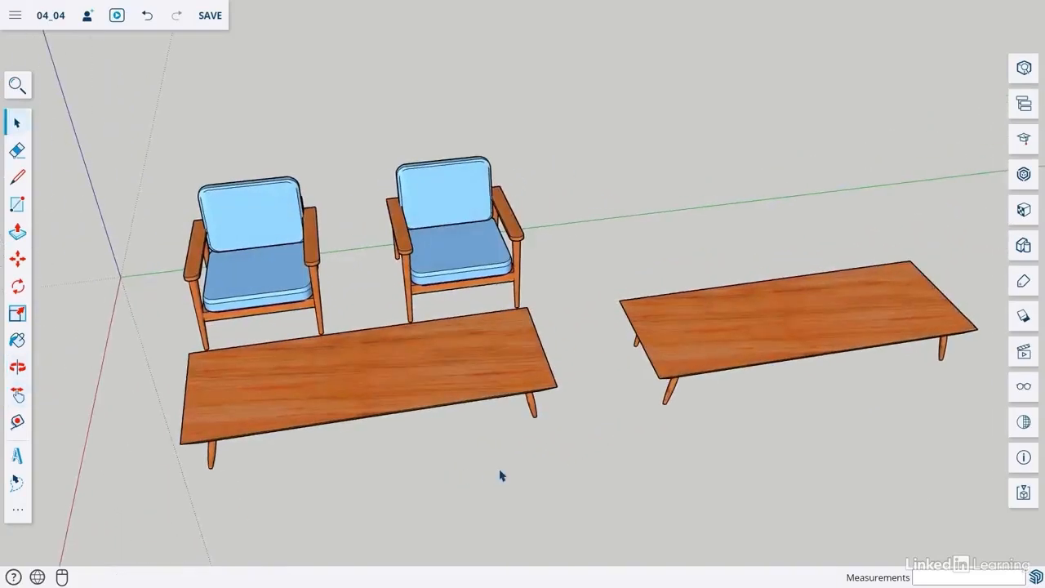
left_click(485, 260)
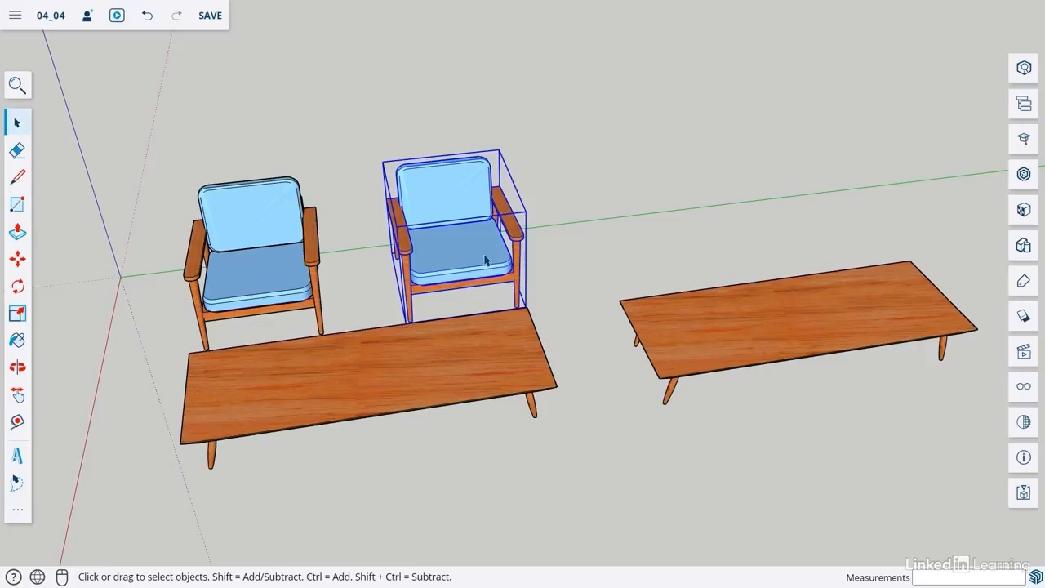
key("space")
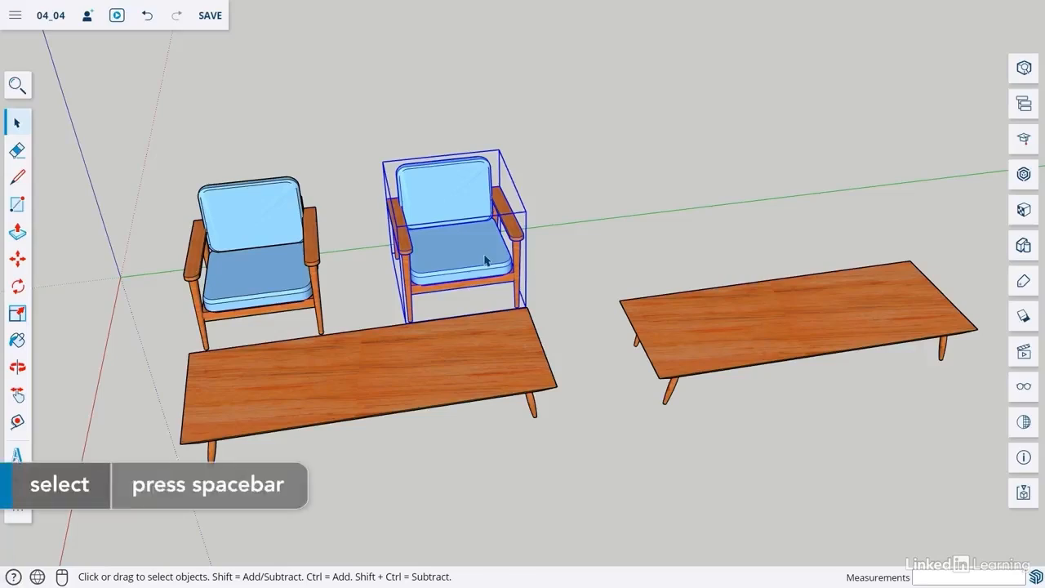
left_click(17, 258)
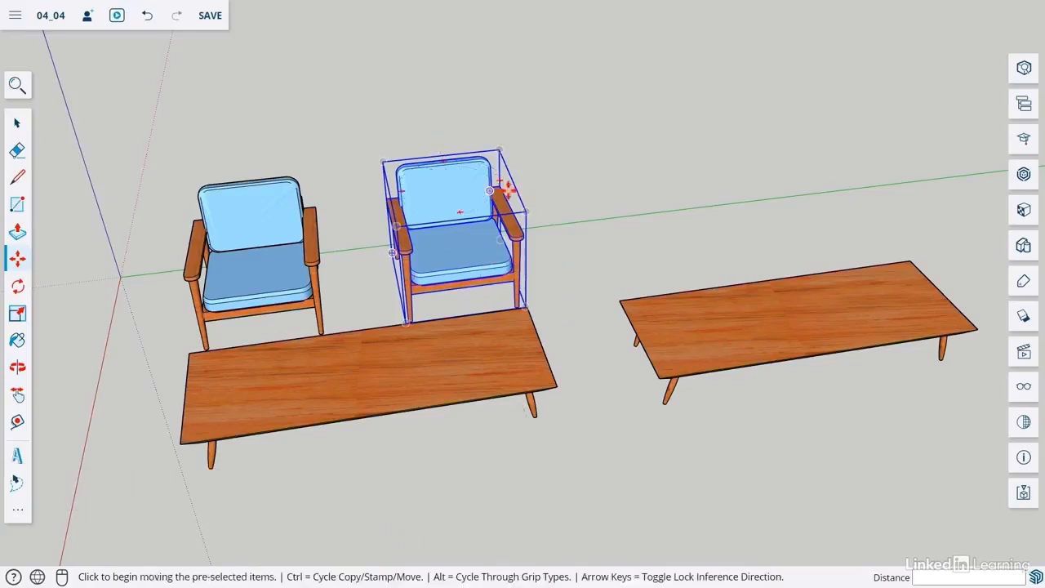
key("ctrl")
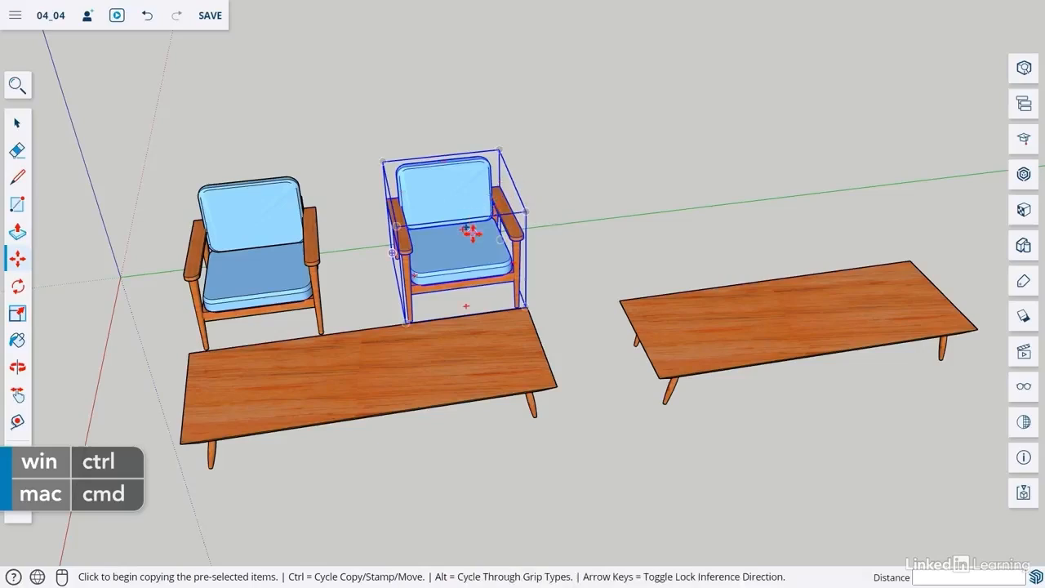
key("ctrl")
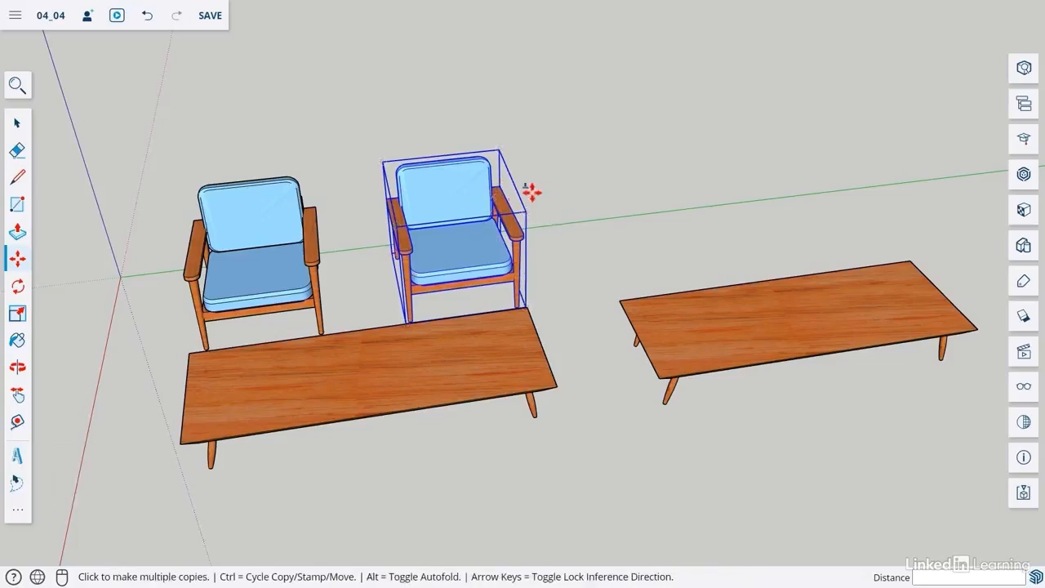
key("ctrl")
key("ctrl")
key("ctrl")
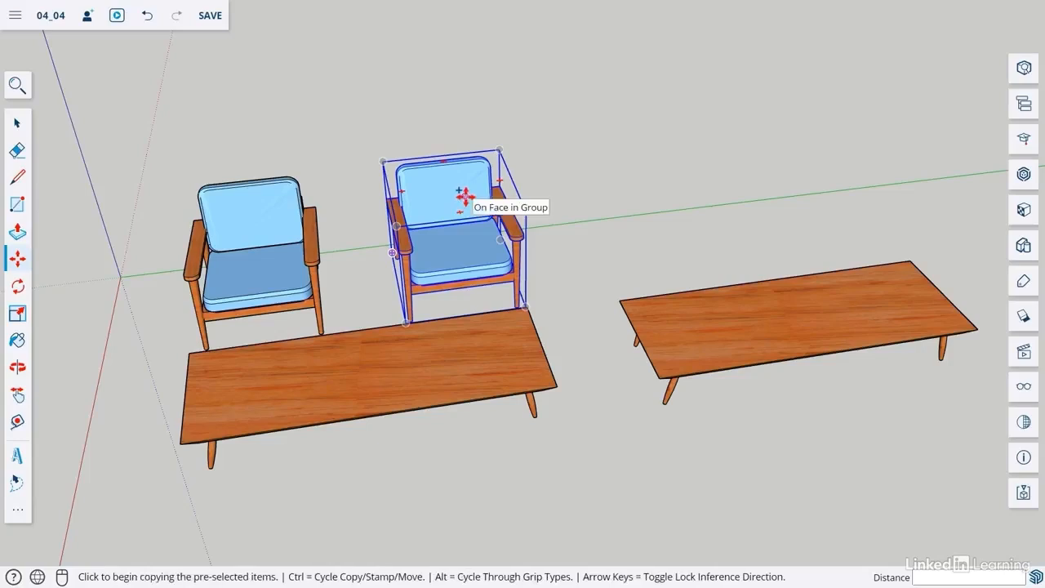
key("ctrl")
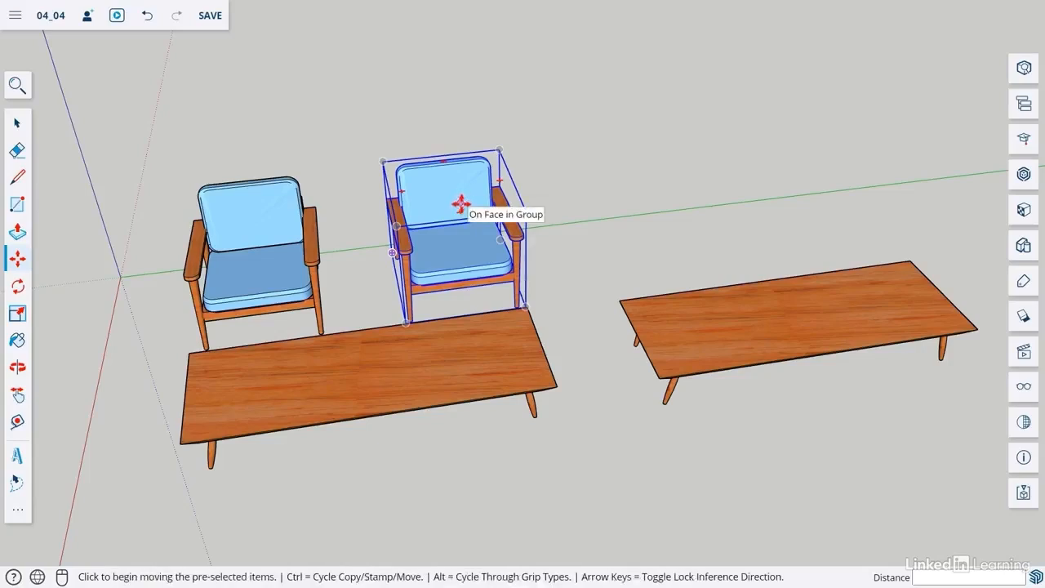
key("ctrl")
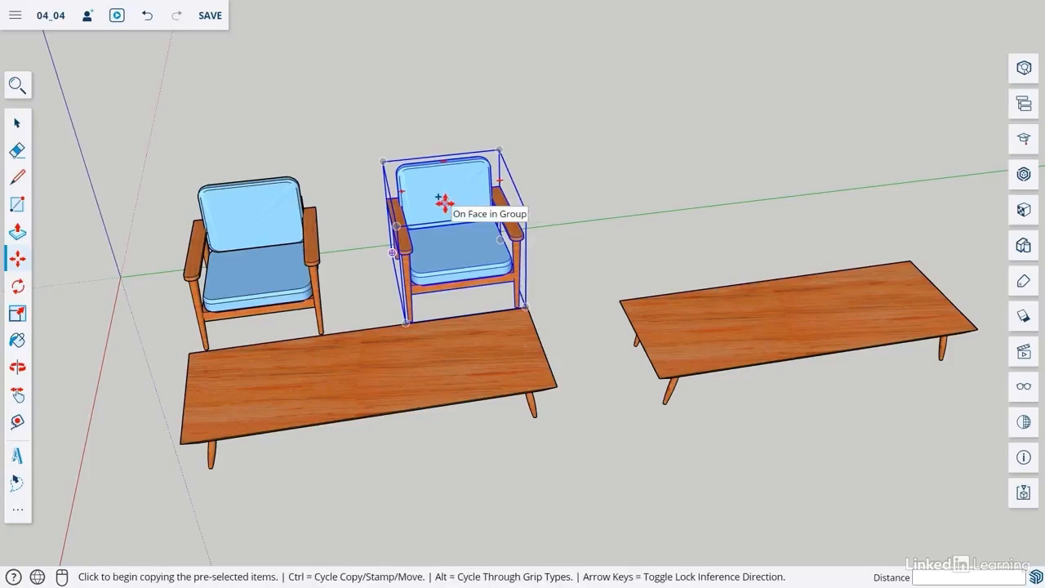
left_click(441, 201)
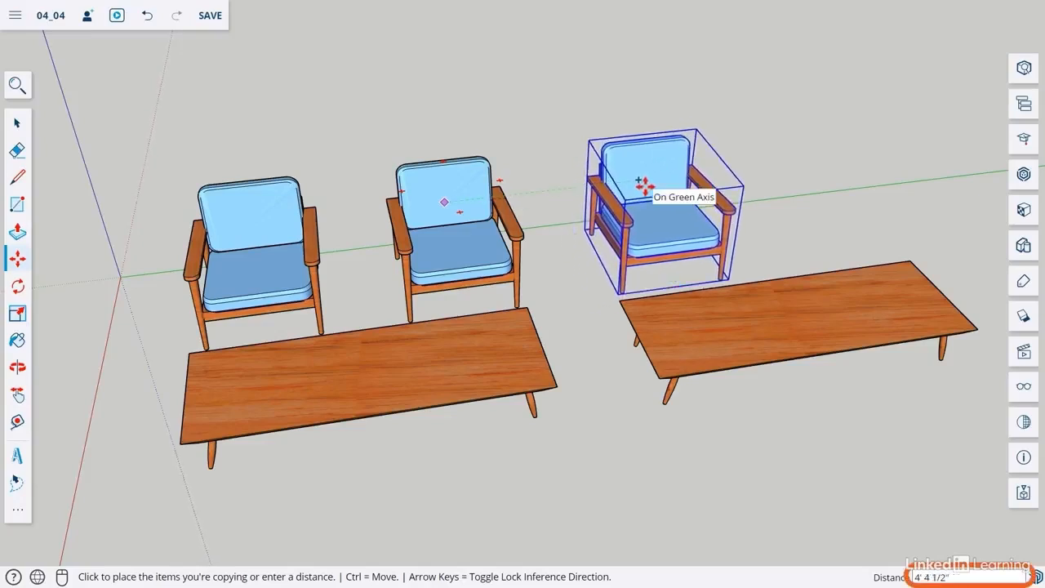
left_click(645, 186)
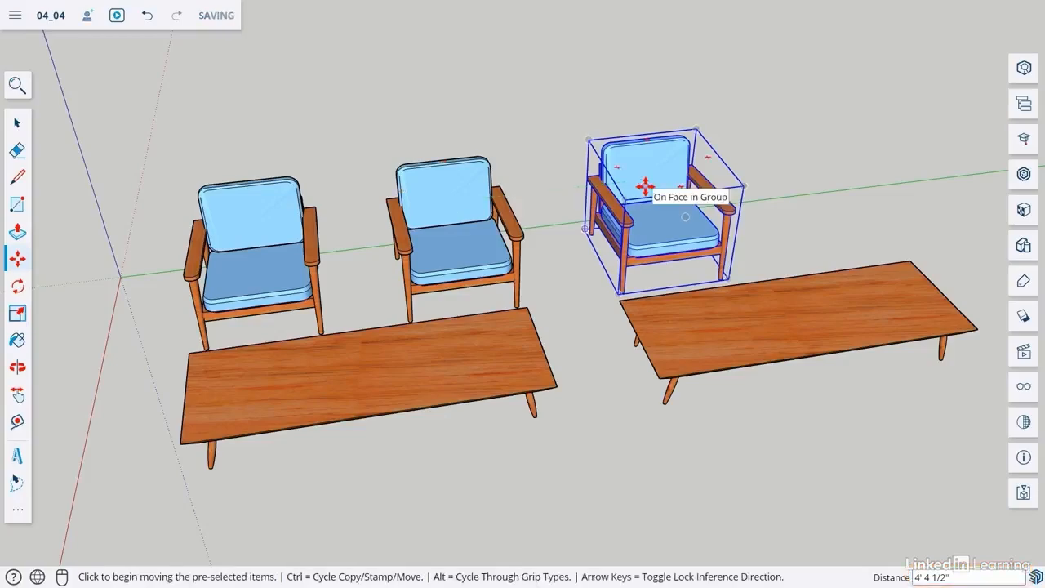
key("Return")
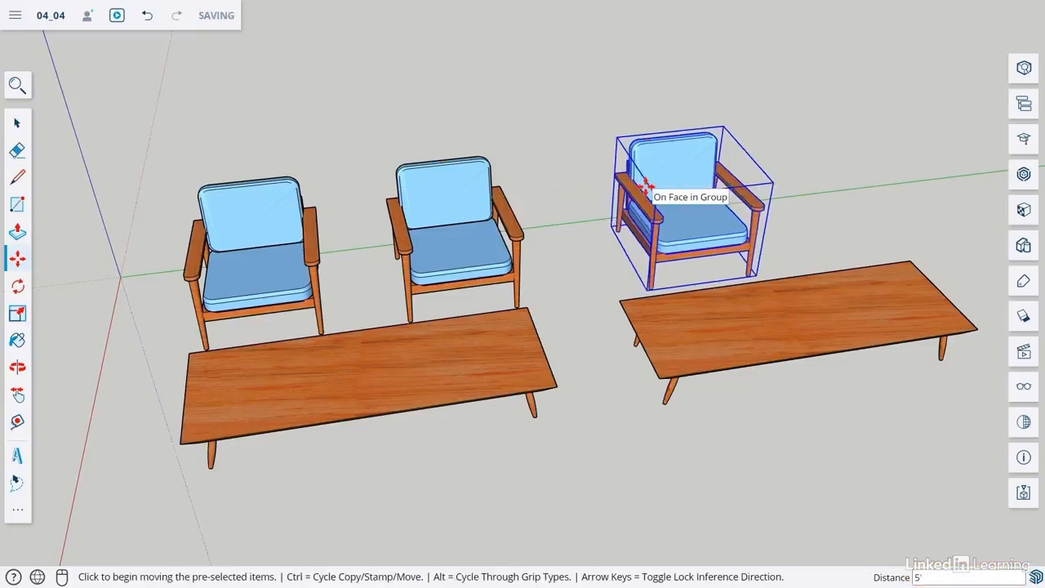
key("space")
Copy the new armchair farther along the green axis and multiply it with *3 to make three evenly spaced copies
middle_click_drag(571, 226, 562, 296)
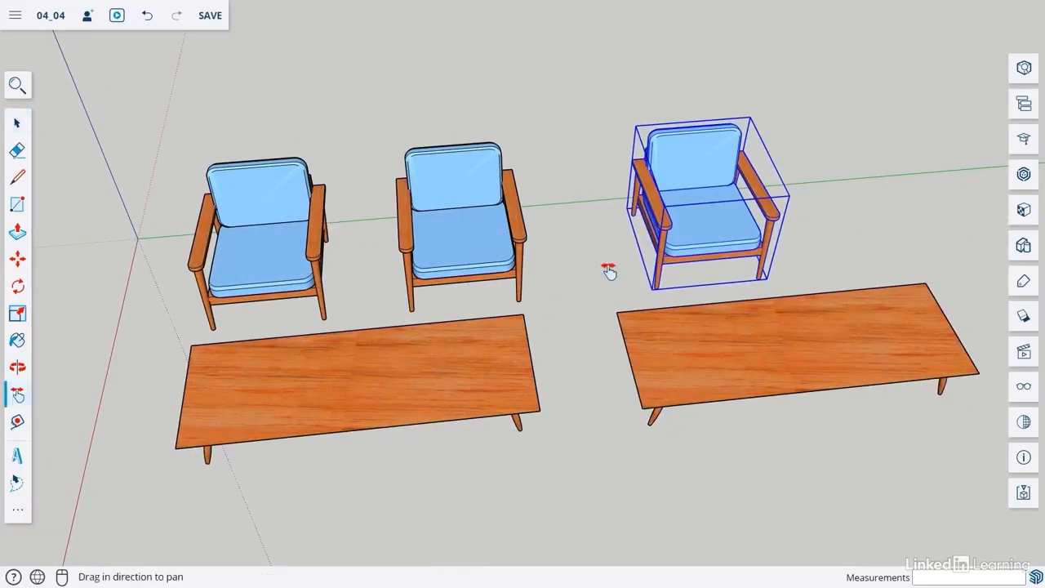
middle_click_drag(607, 269, 439, 235, "shift")
scroll(417, 345, "down", 2)
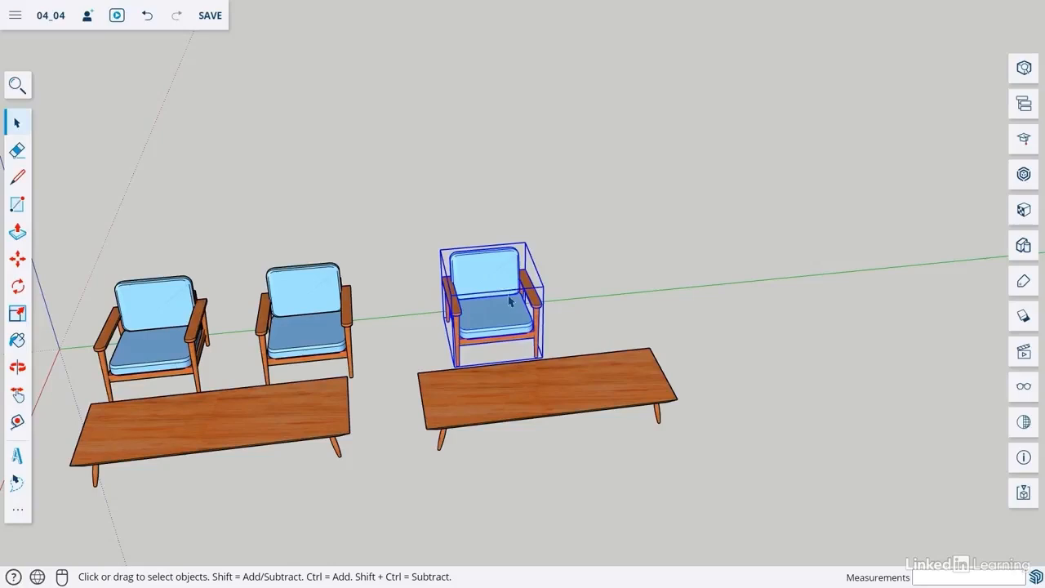
key("m")
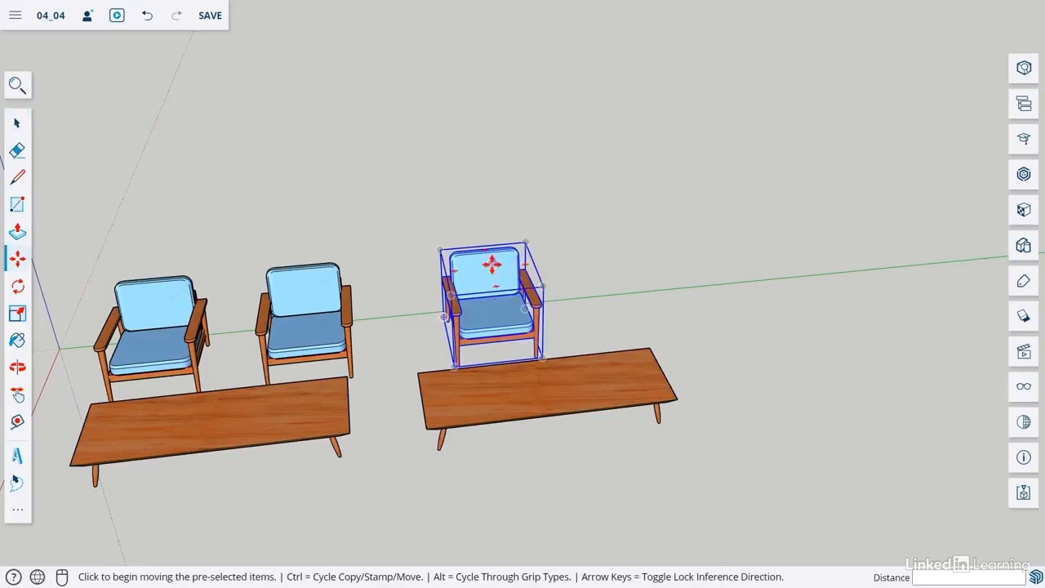
key("ctrl")
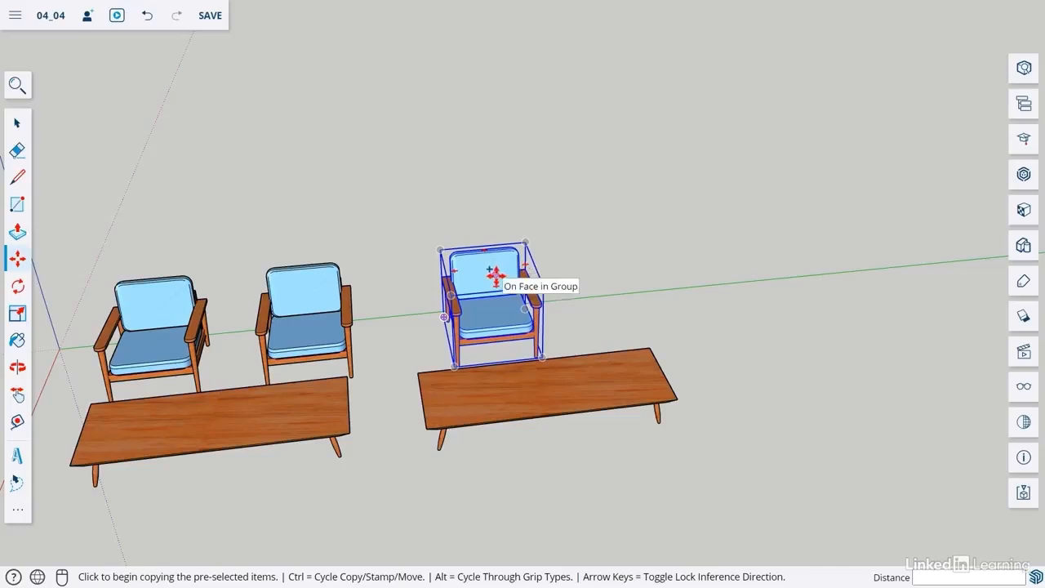
left_click(495, 276)
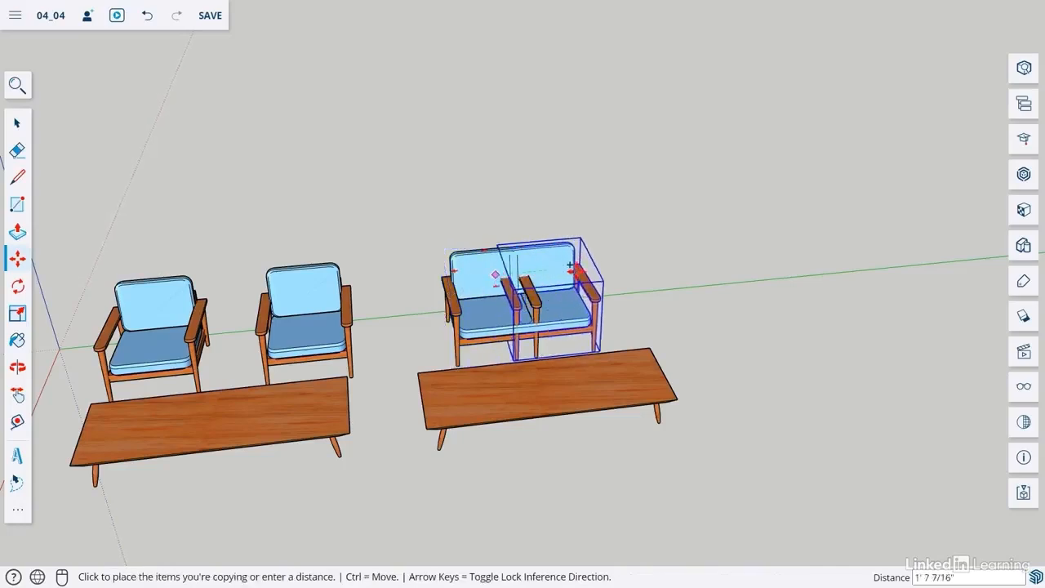
left_click(633, 263)
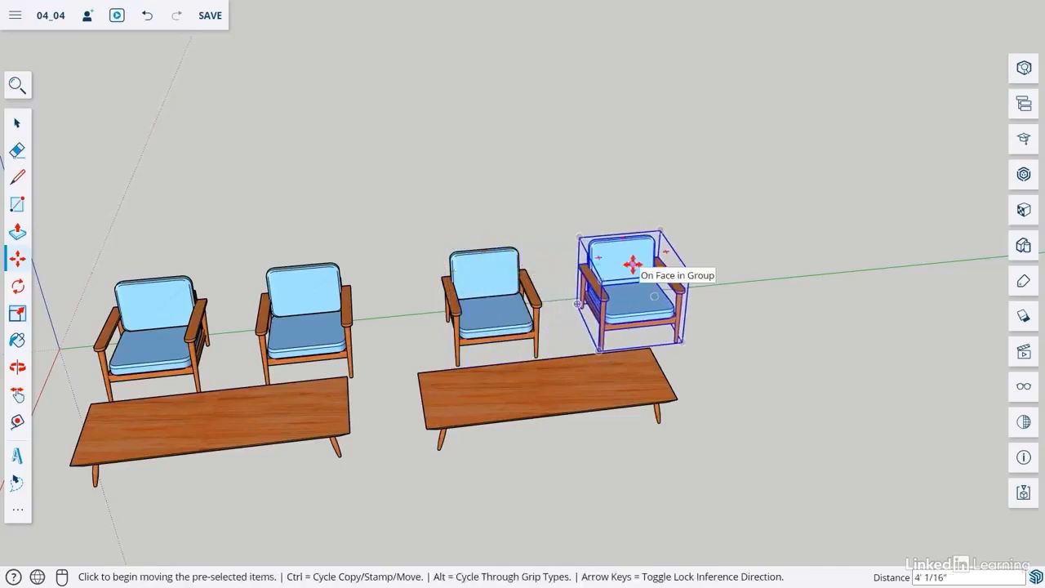
key("Return")
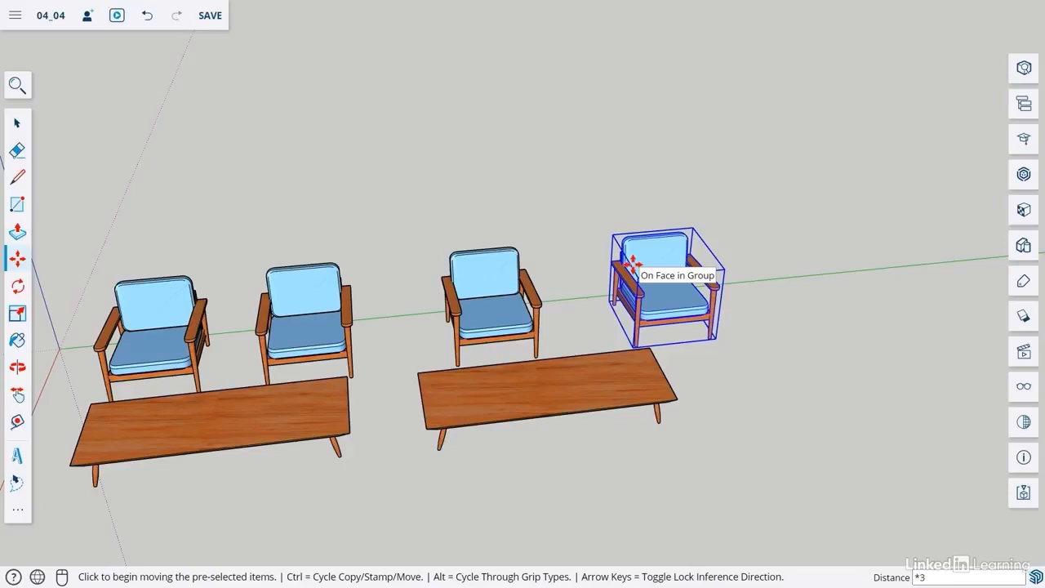
key("Return")
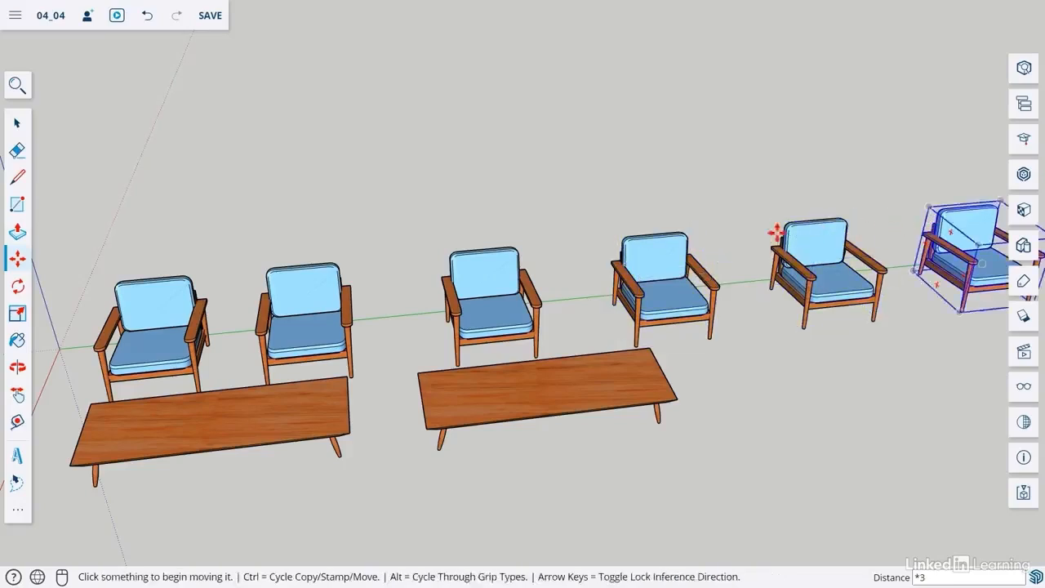
Select all six armchairs and copy the row about 5' behind the originals along the red axis, then deselect it
key("o")
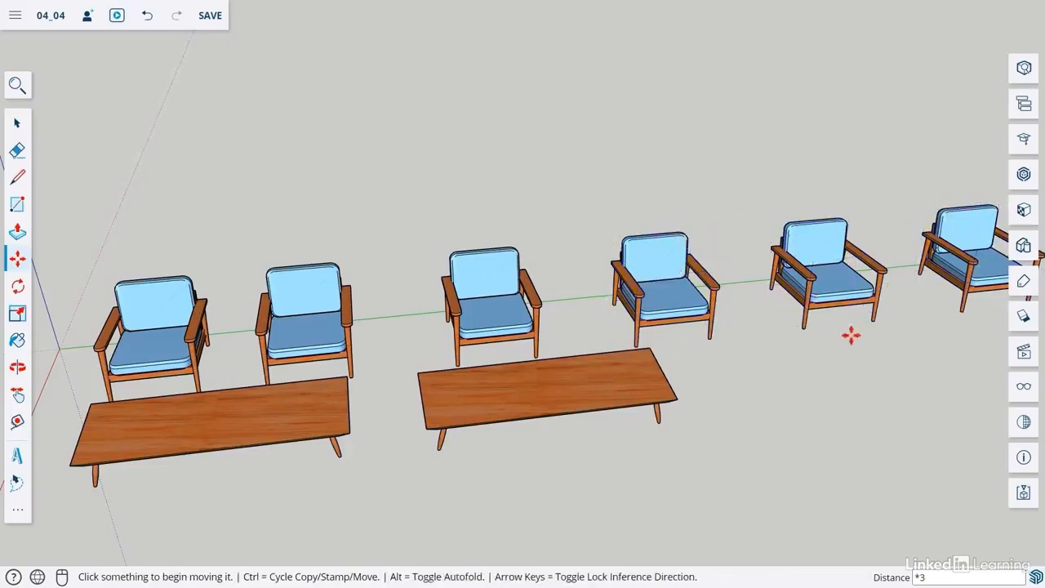
left_click_drag(754, 354, 938, 331)
middle_click_drag(938, 331, 984, 328)
middle_click_drag(536, 404, 708, 365)
scroll(645, 368, "down", 4)
middle_click_drag(506, 369, 648, 348)
key("space")
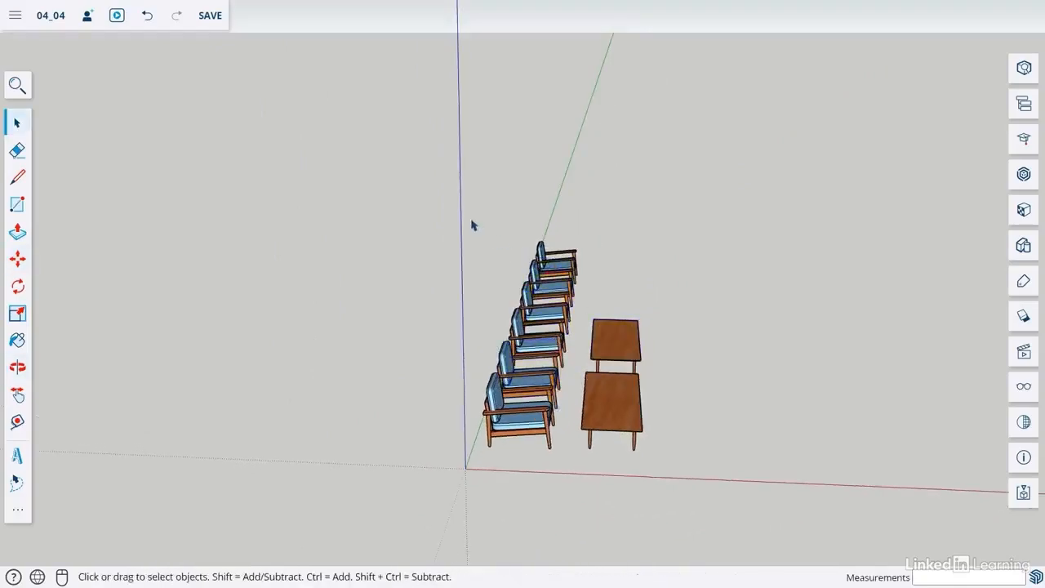
left_click_drag(471, 221, 579, 462)
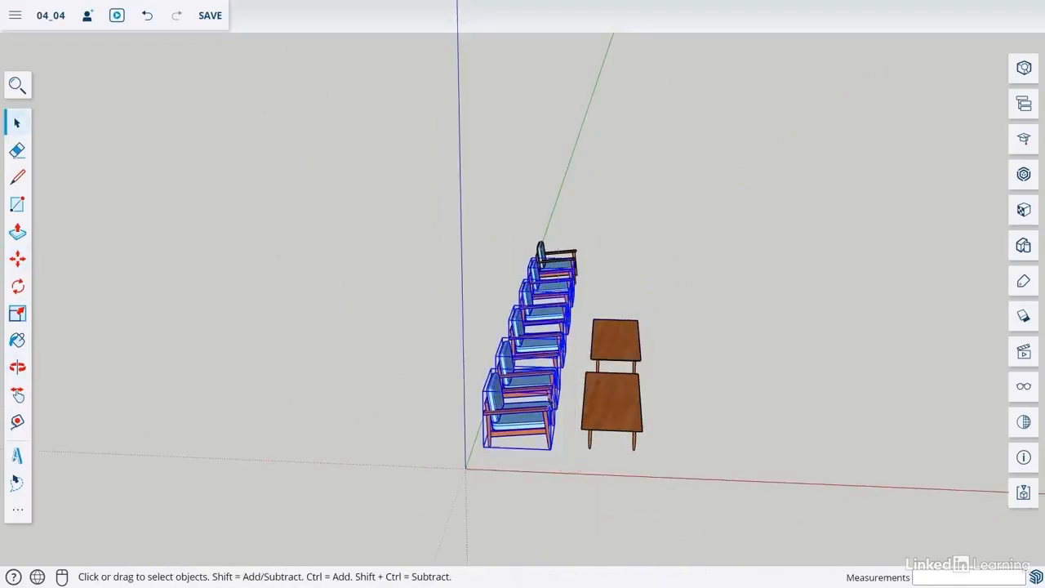
left_click(541, 249, "shift")
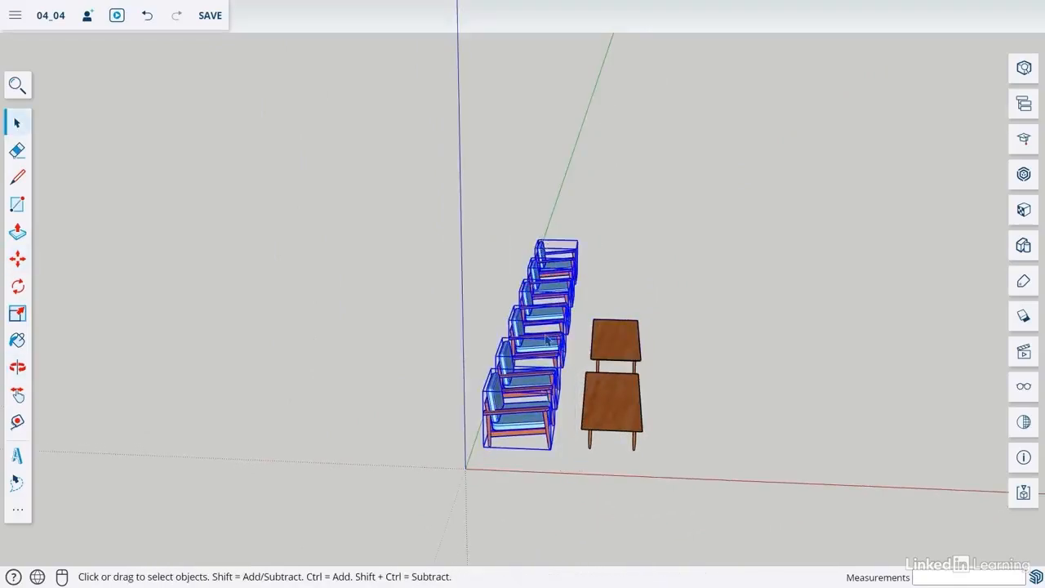
key("m")
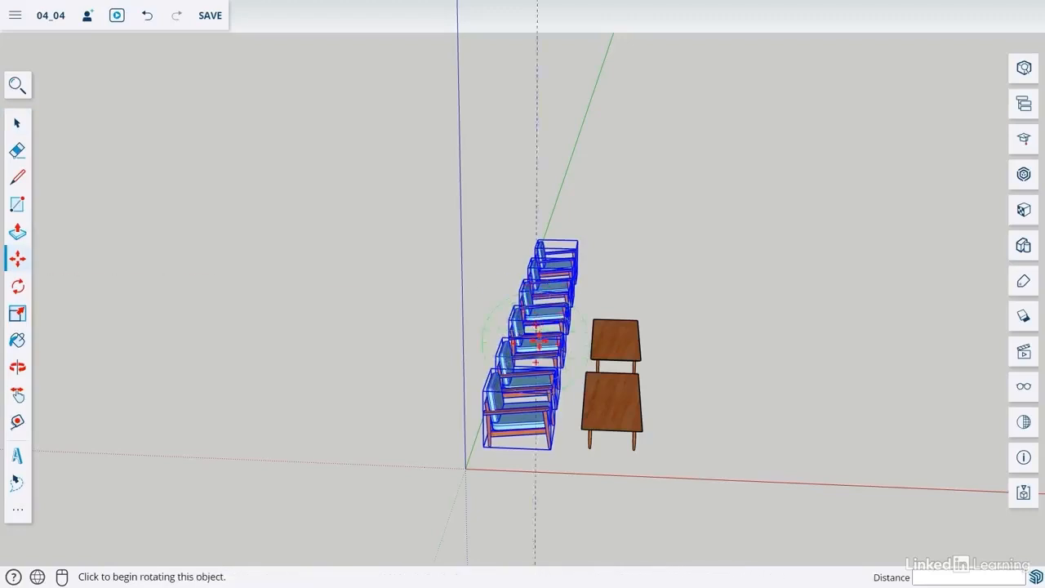
key("ctrl")
left_click(540, 368)
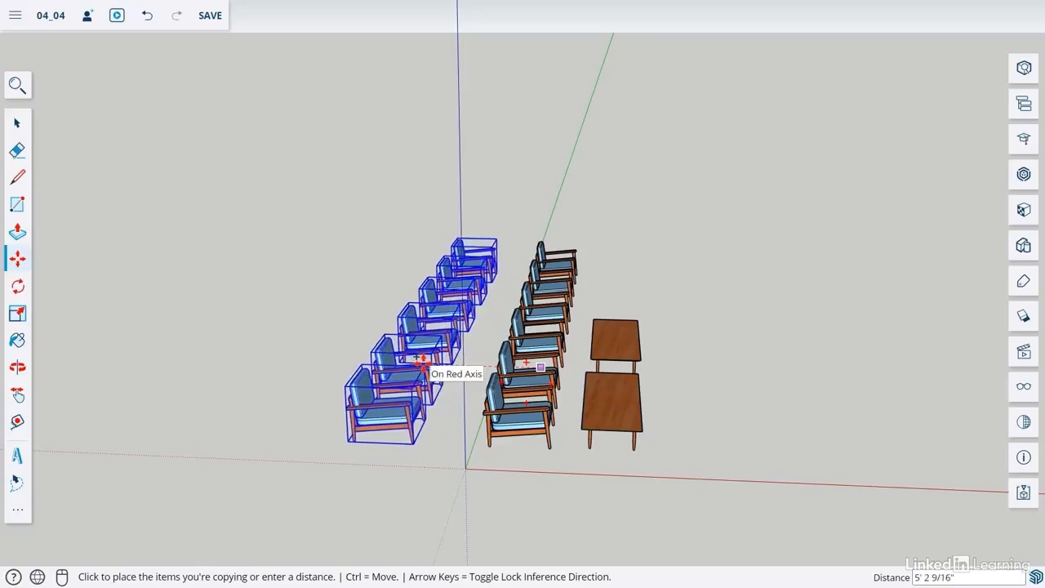
left_click(416, 364)
key("space")
left_click(446, 433)
Make a copy of the coffee table nearest the origin, rotated 90 degrees around the middle of its top
key("o")
left_click_drag(675, 364, 227, 397)
middle_click_drag(227, 398, 541, 454)
scroll(359, 436, "up", 3)
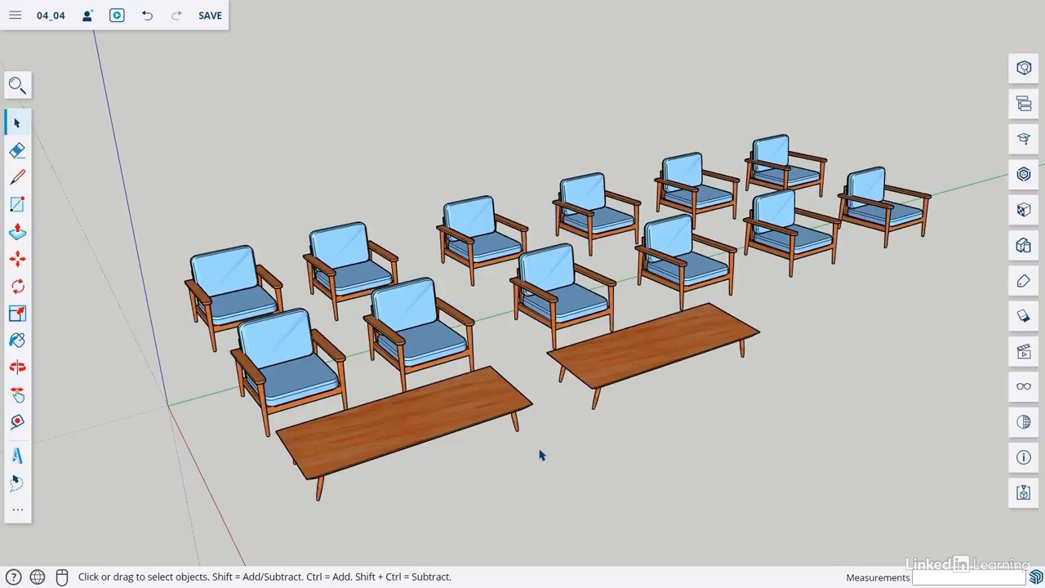
left_click(472, 410)
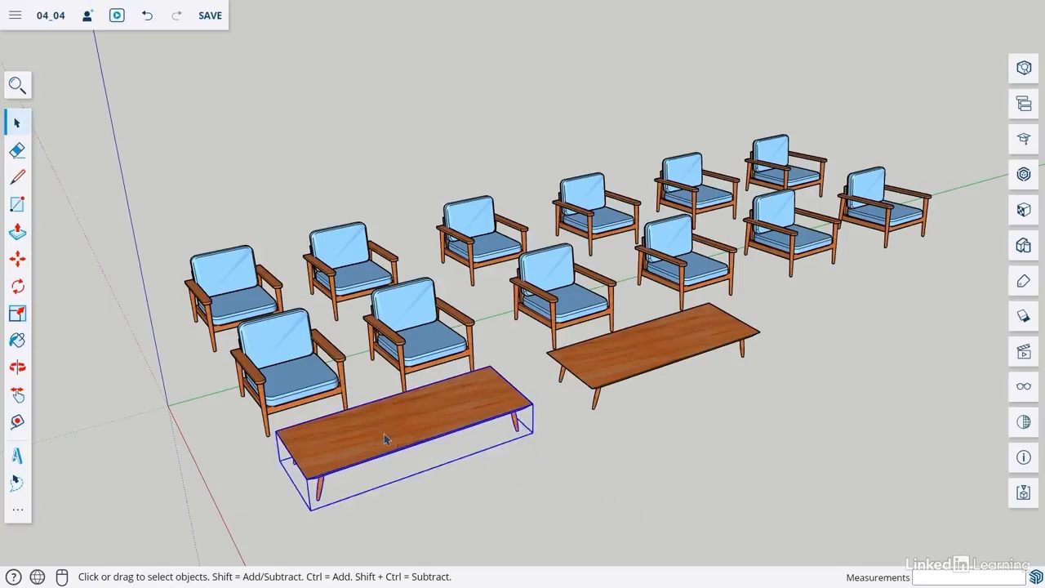
left_click(17, 285)
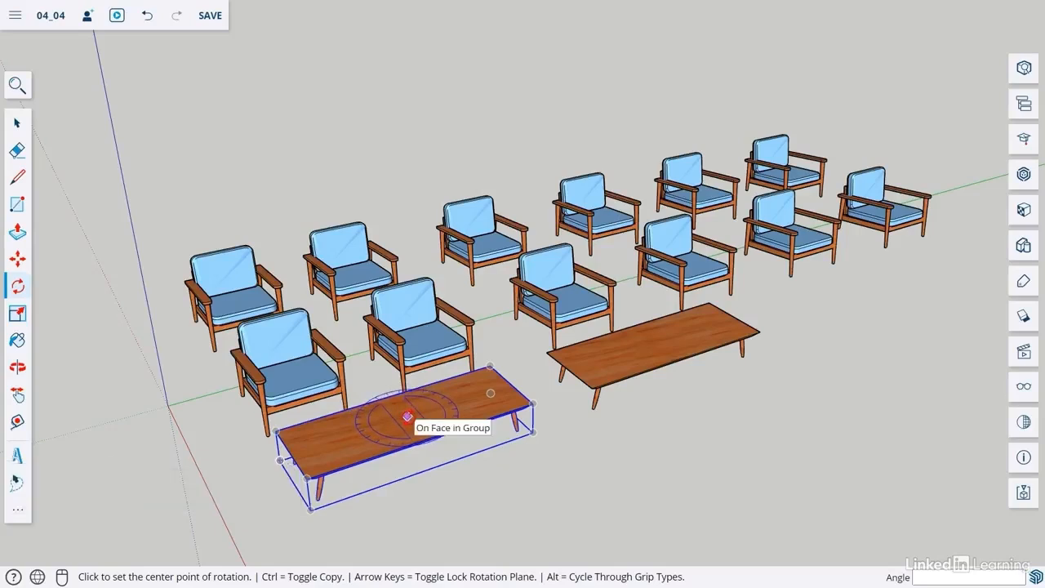
left_click(408, 418)
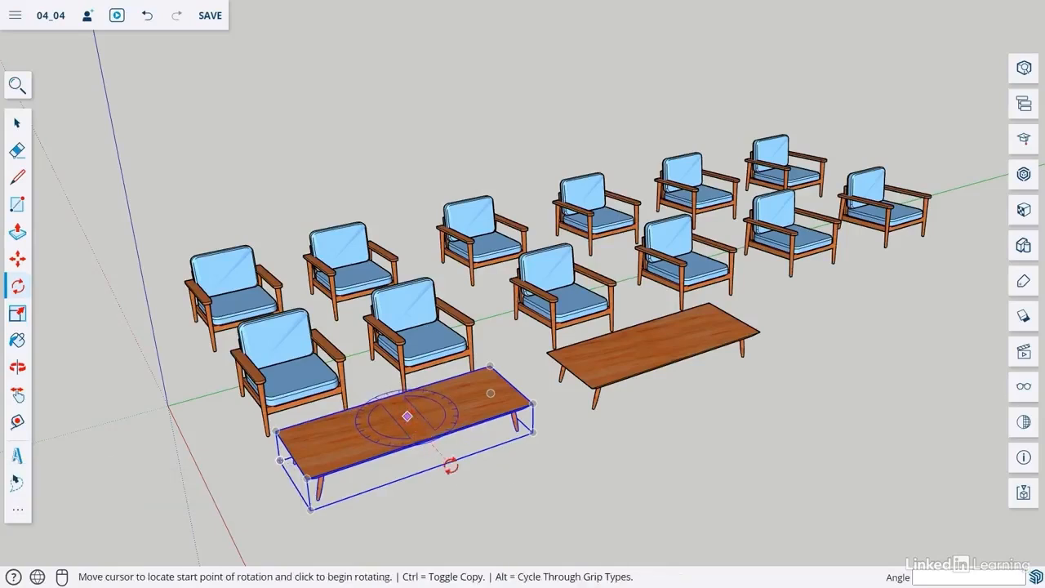
key("ctrl")
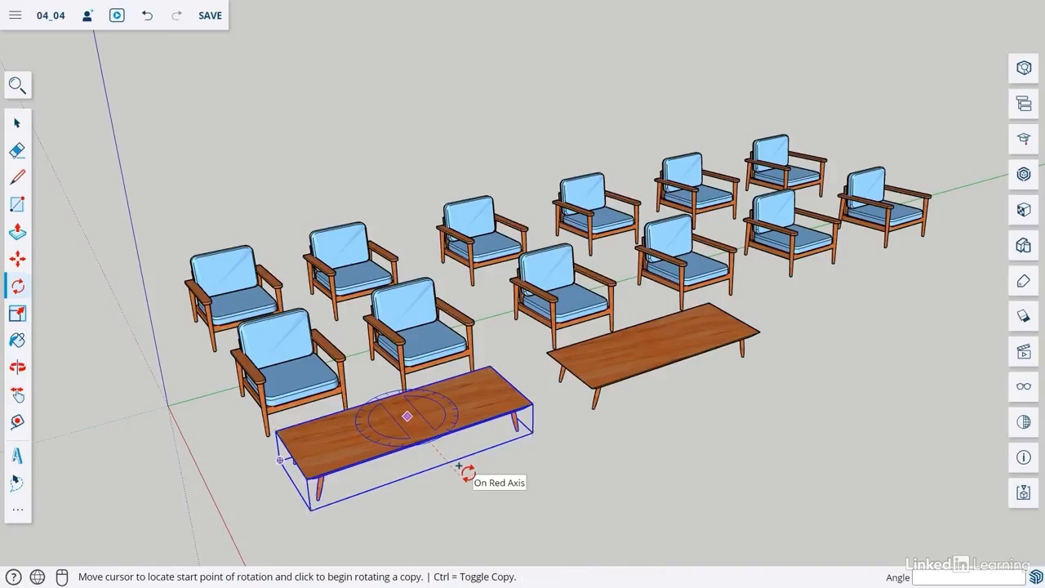
left_click(459, 466)
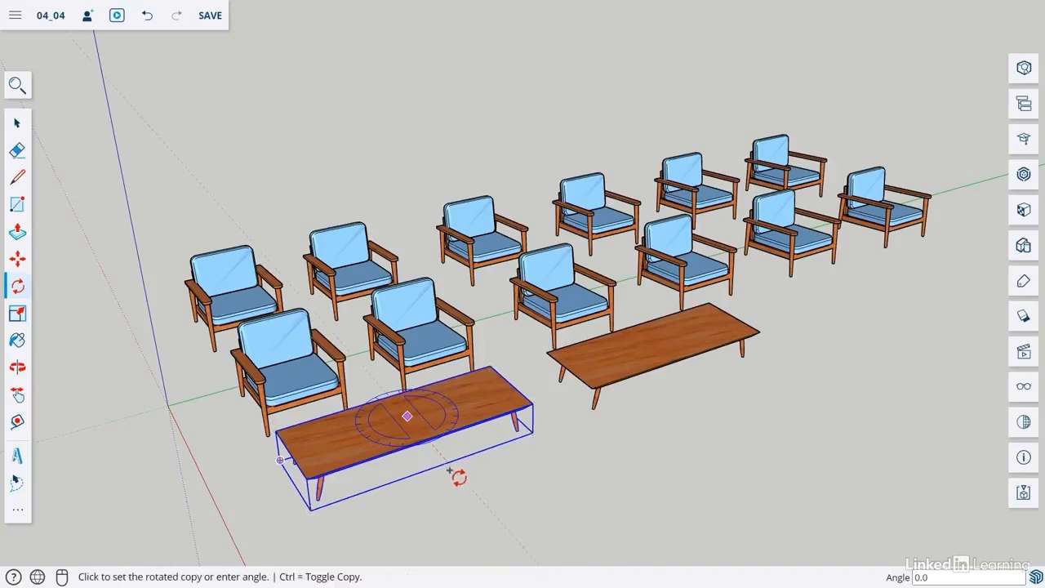
left_click(280, 458)
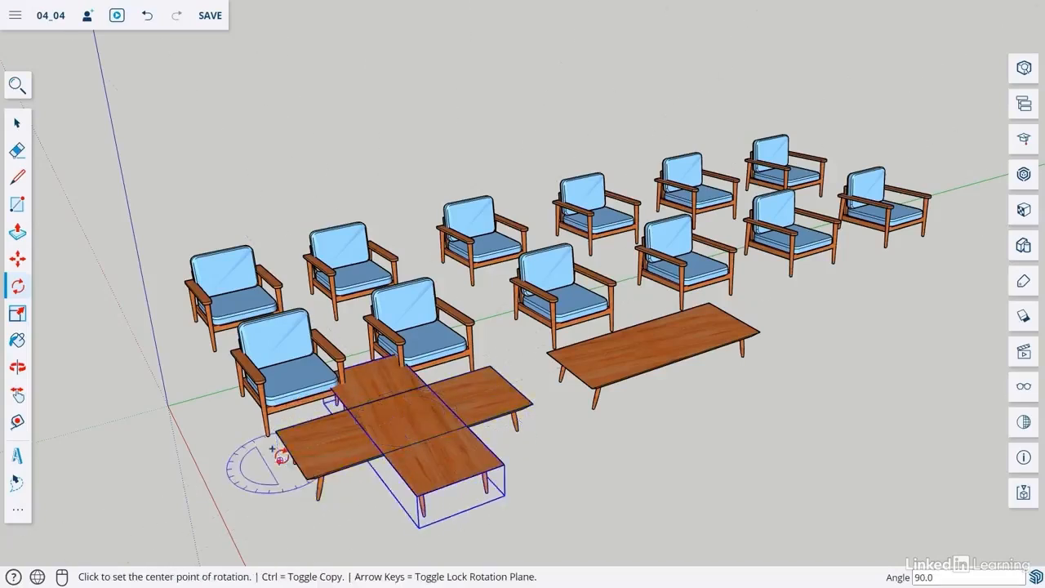
Make a copy of the second coffee table, rotated 20 degrees around a point near its end farthest from the origin
middle_click_drag(595, 498, 351, 560)
key("space")
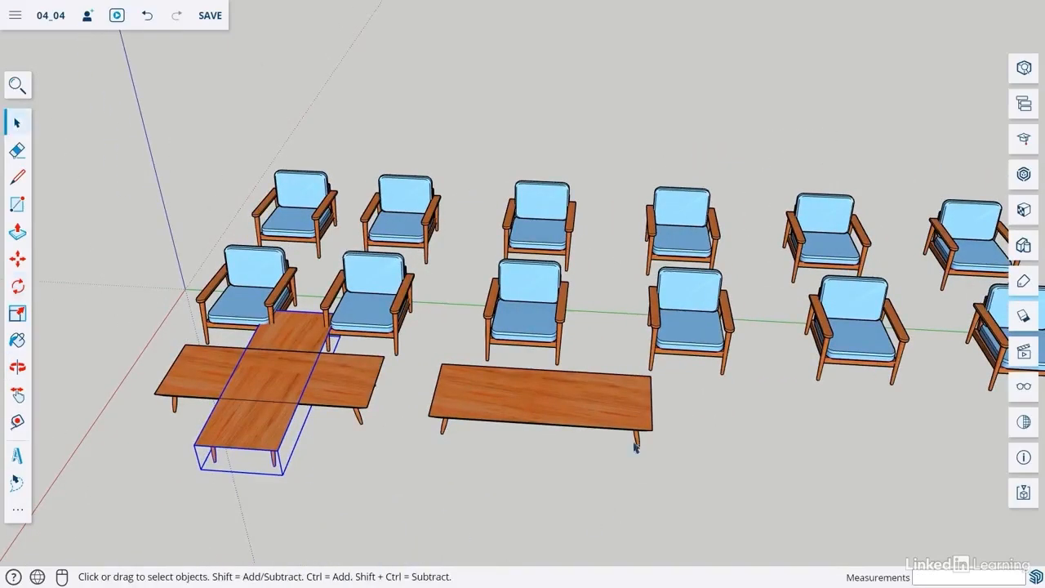
left_click(620, 400)
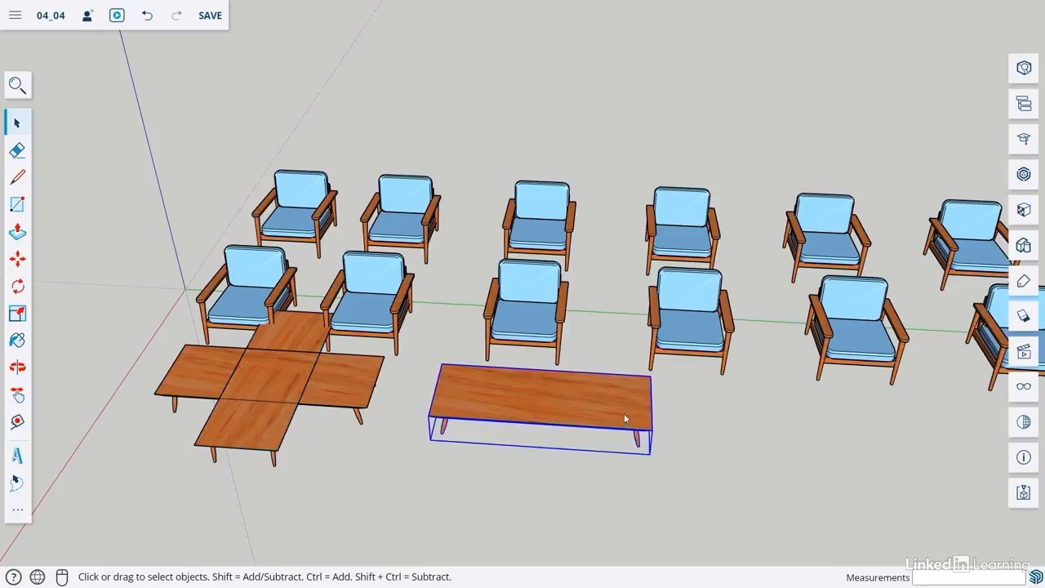
key("q")
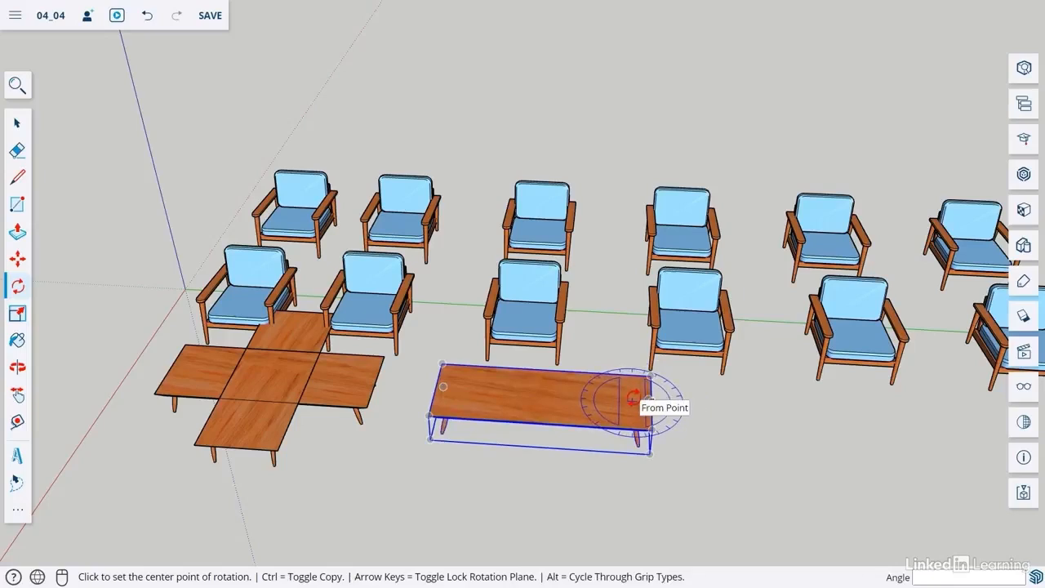
left_click(635, 399)
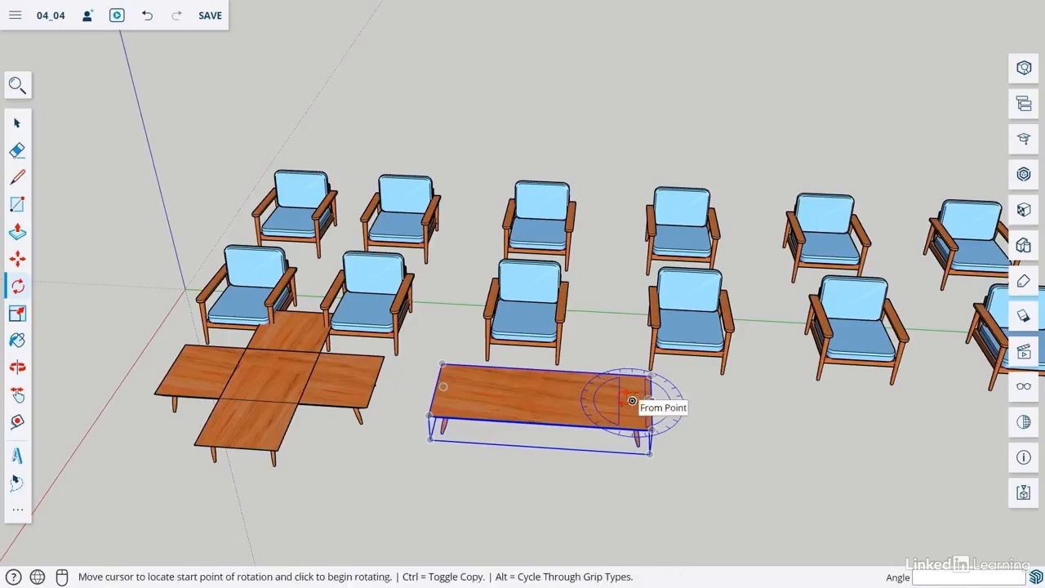
key("ctrl")
left_click(535, 404)
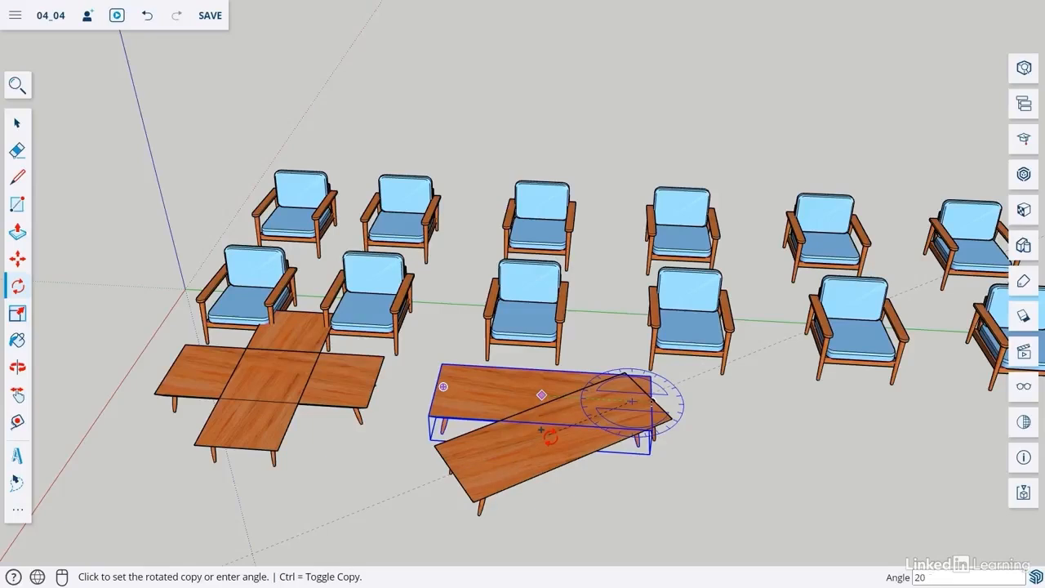
key("Return")
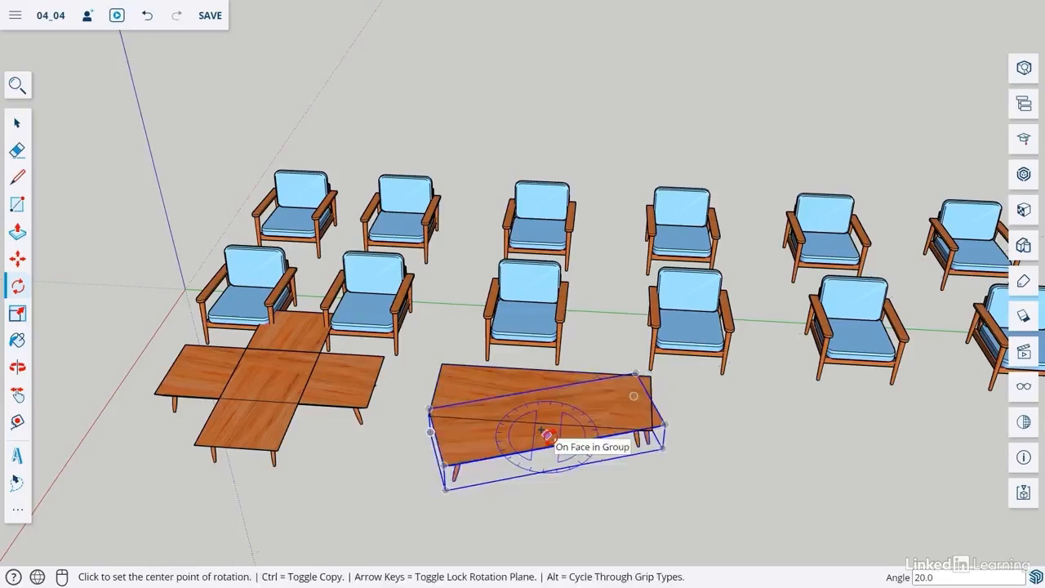
Multiply the rotated coffee table copy with *6 to form a fan of tables, then deselect it
key("Down")
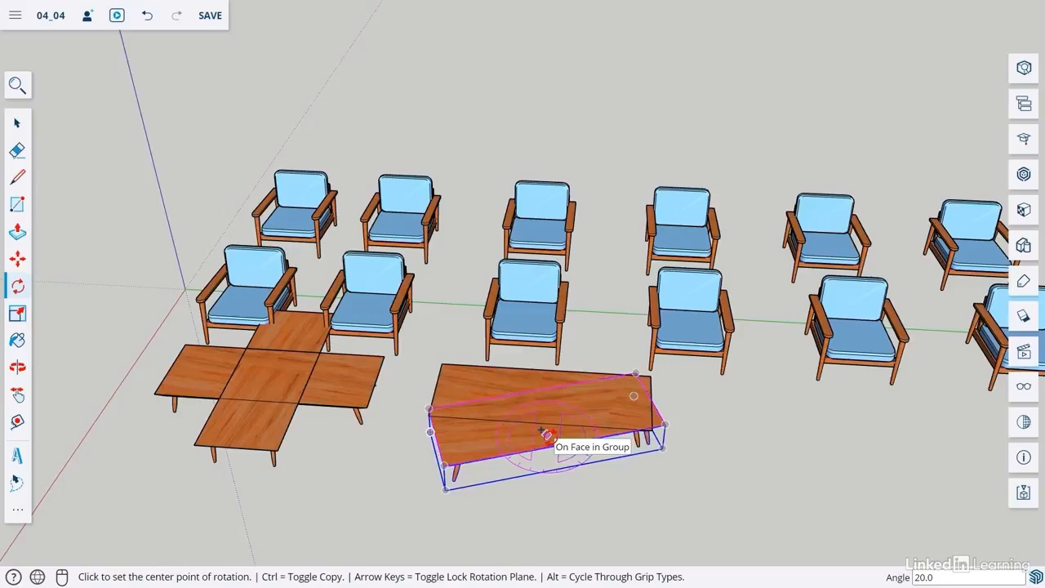
key("Down")
key("Return")
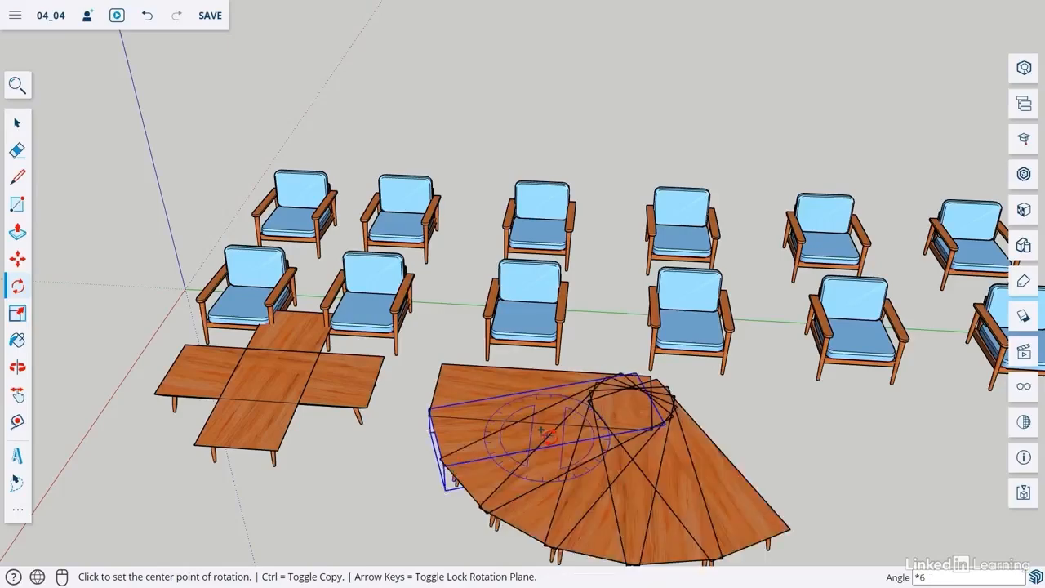
key("space")
key("o")
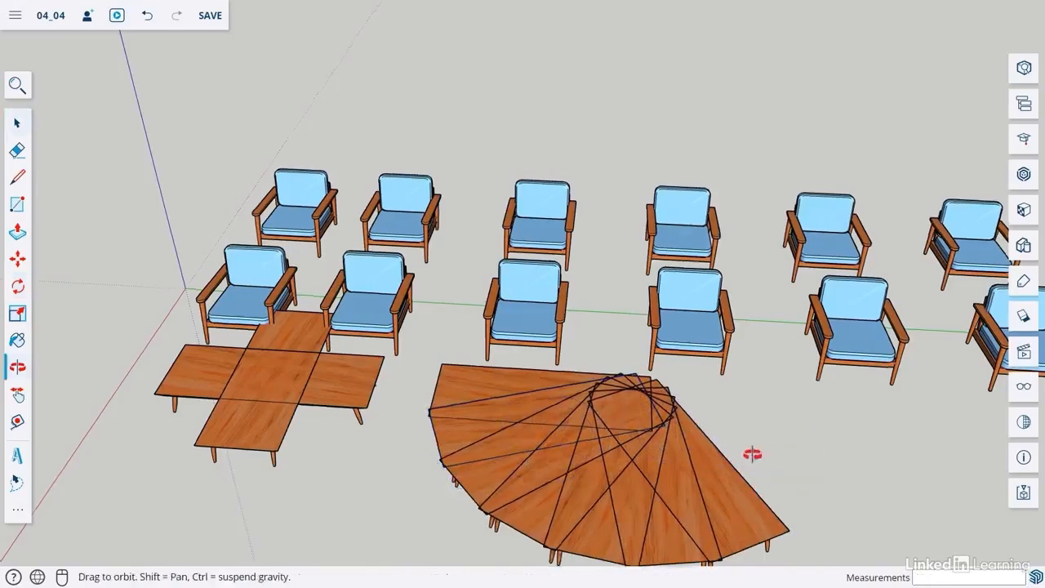
left_click_drag(754, 455, 714, 466)
key("space")
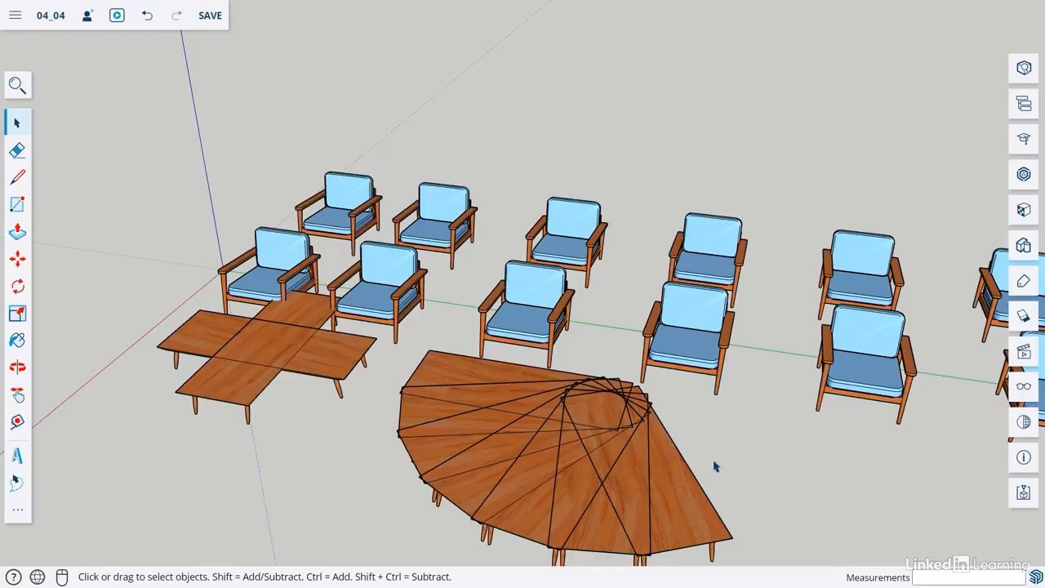
scroll(753, 400, "down", 4)
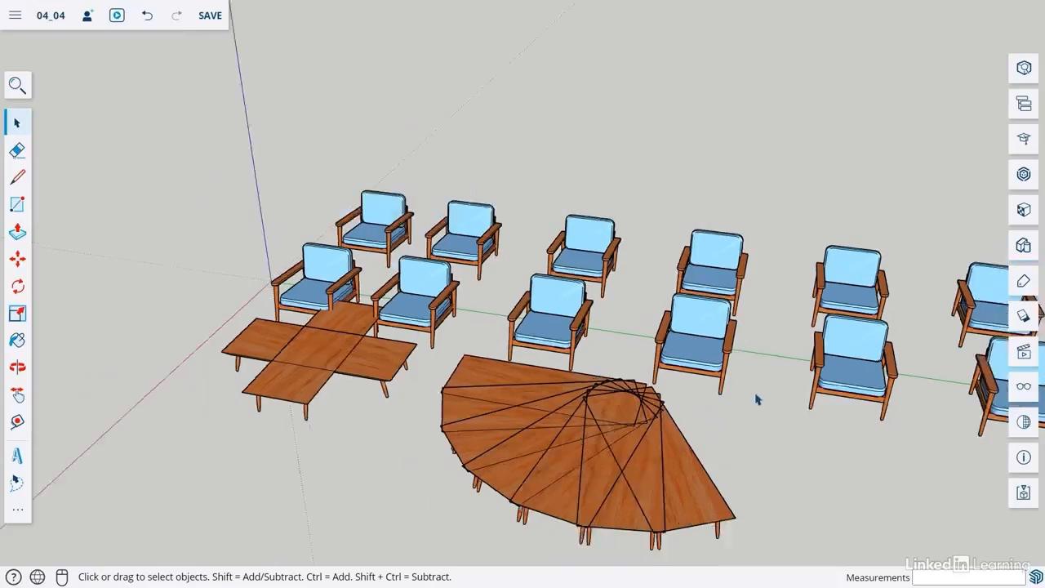